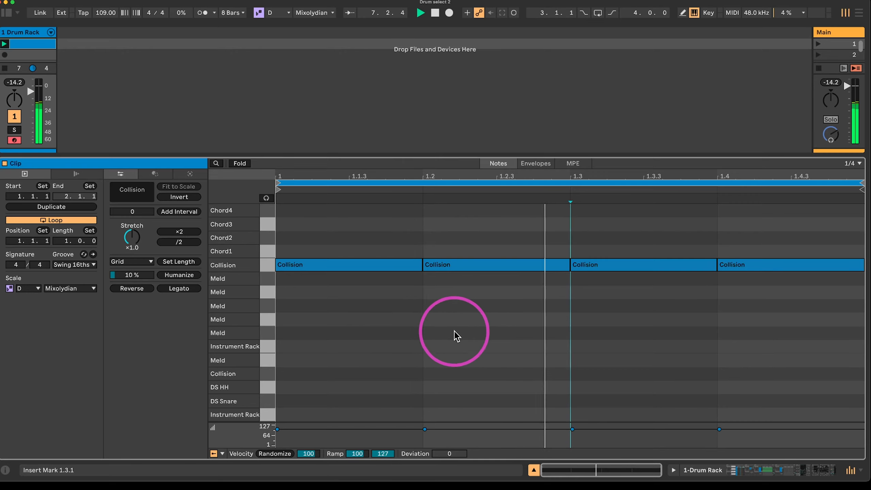
Add a Chord3 note on beat 1, Chord4 on beat 3, and E1 Meld and C1 Instrument Rack notes on beats 1 and 3.
{"action": "left_click", "coordinate": [392, 219]}
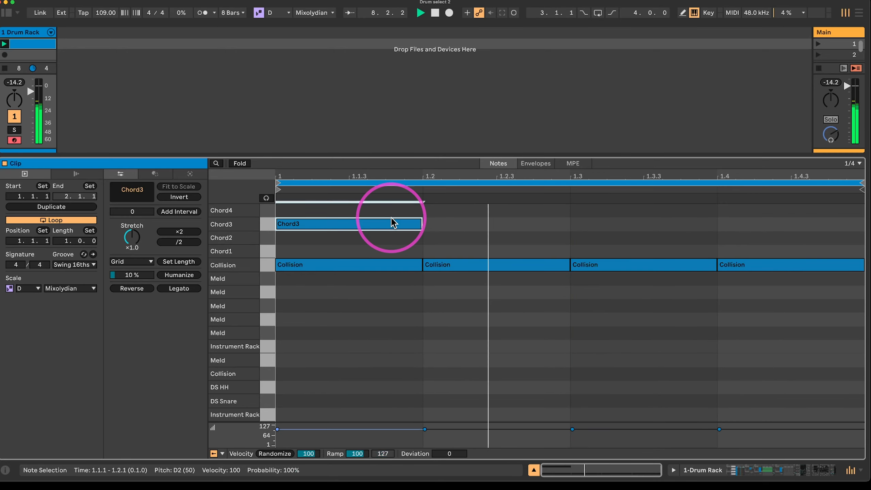
{"action": "left_click", "coordinate": [614, 212]}
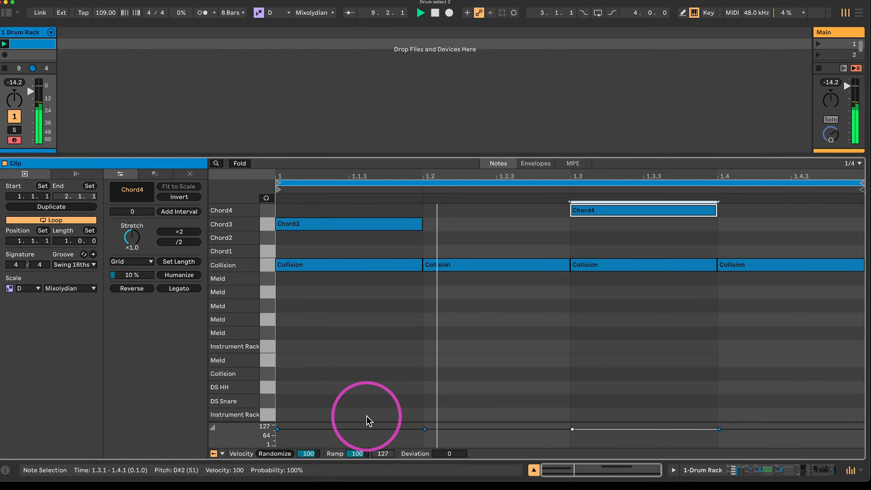
{"action": "left_click", "coordinate": [384, 361]}
{"action": "left_click", "coordinate": [644, 360]}
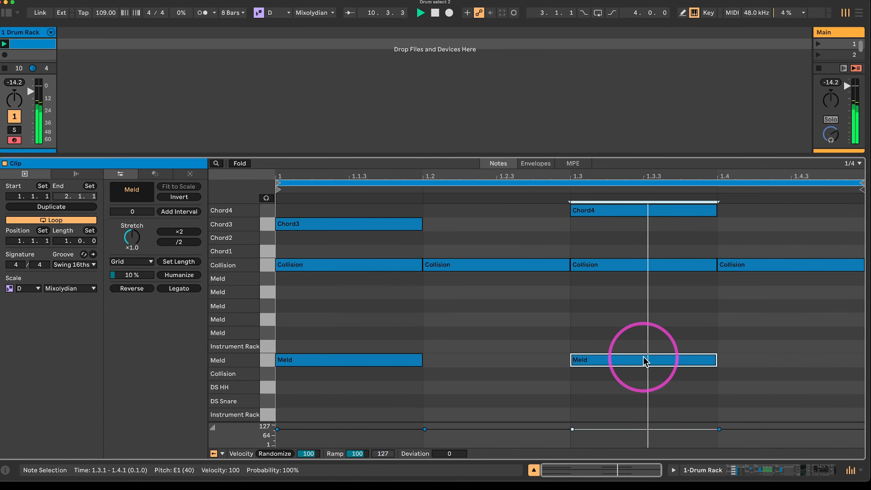
{"action": "left_click", "coordinate": [381, 414]}
{"action": "left_click", "coordinate": [616, 416]}
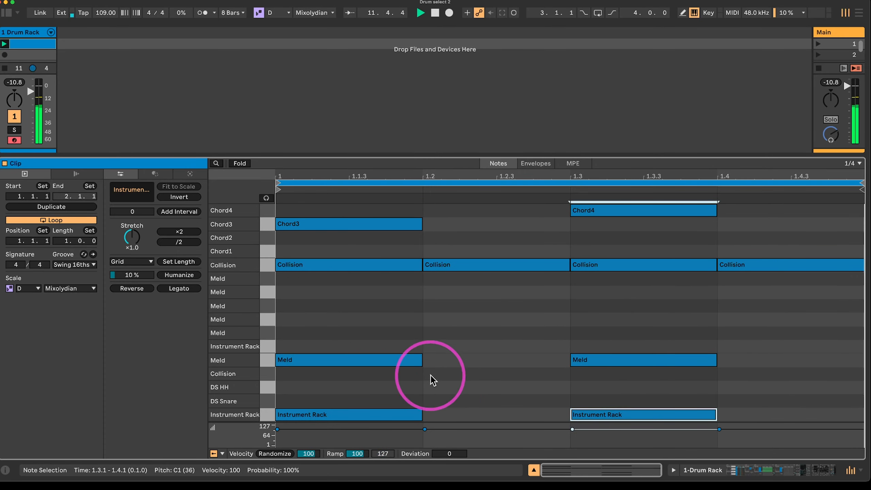
Add A#1 Meld and F1 Instrument Rack notes on beats 1 and 3, plus D#1 Collision notes on beats 2 and 4.
{"action": "left_click", "coordinate": [366, 285]}
{"action": "left_click", "coordinate": [365, 280]}
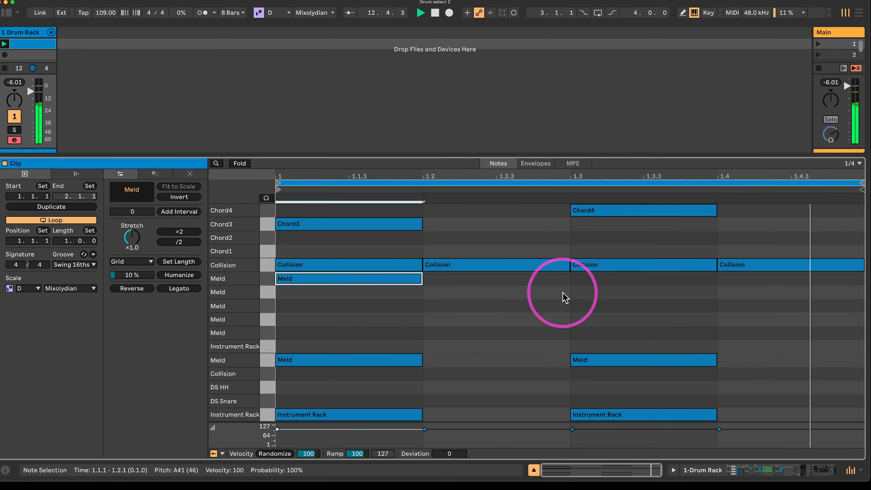
{"action": "left_click", "coordinate": [604, 279]}
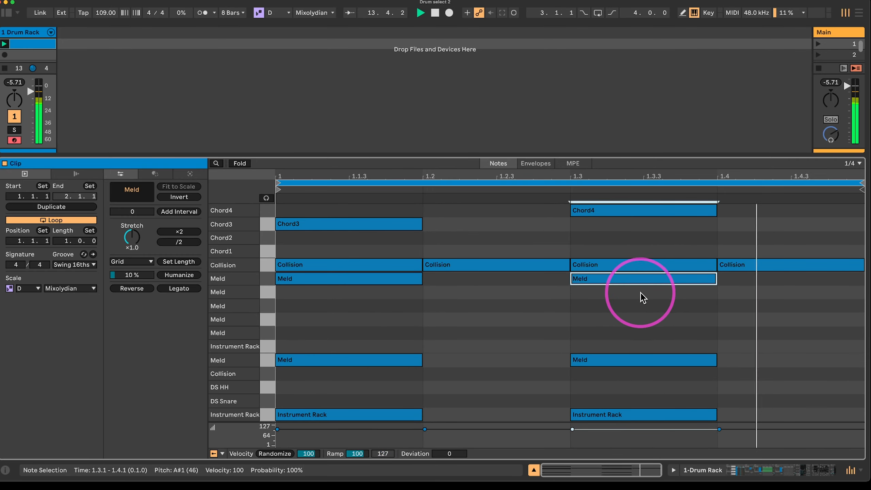
{"action": "left_click", "coordinate": [406, 345]}
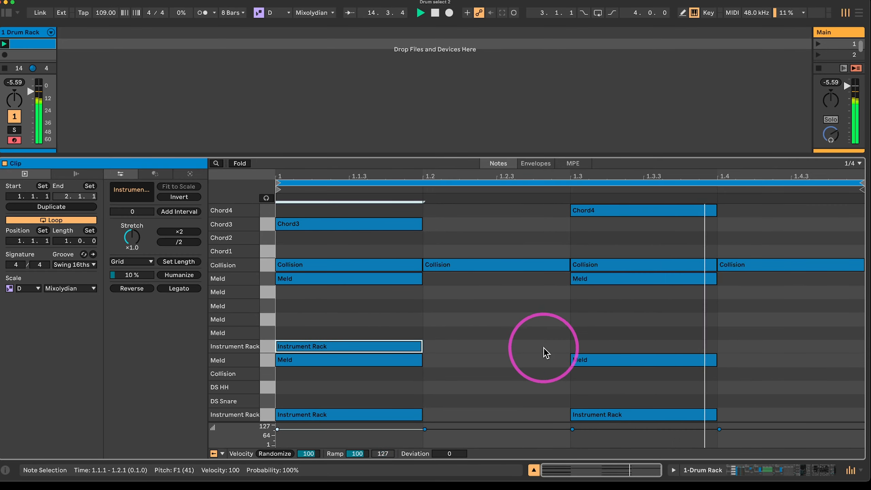
{"action": "left_click", "coordinate": [597, 347]}
{"action": "left_click", "coordinate": [500, 374]}
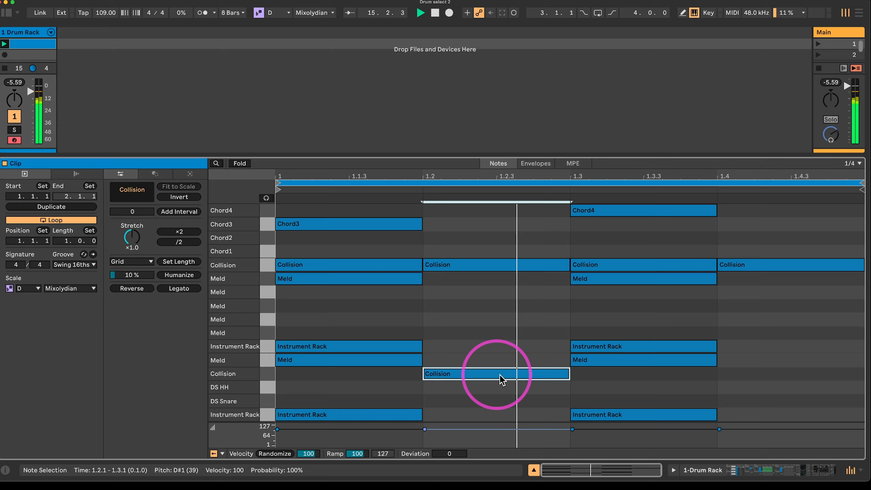
{"action": "left_click", "coordinate": [753, 374]}
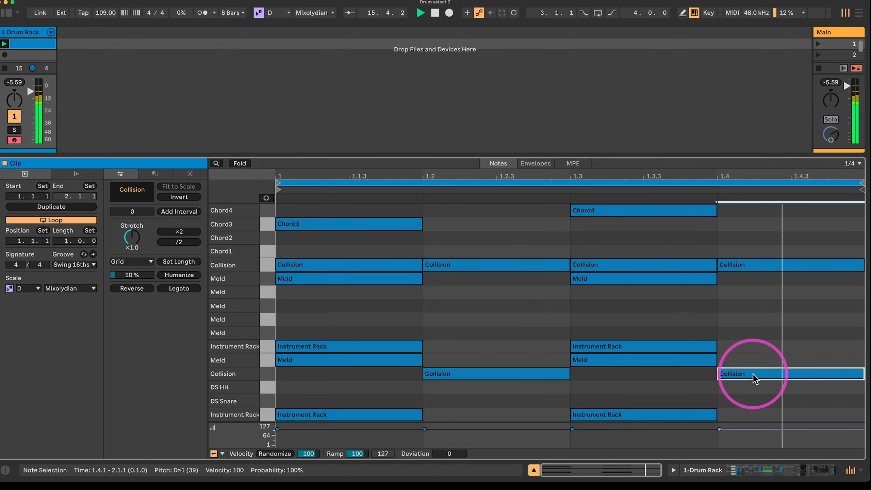
Duplicate the clip's loop to two bars and, in bar 2, move the Chord3 note to Chord1 and the Chord4 note to Chord2.
{"action": "left_click", "coordinate": [77, 206]}
{"action": "left_click", "coordinate": [617, 225]}
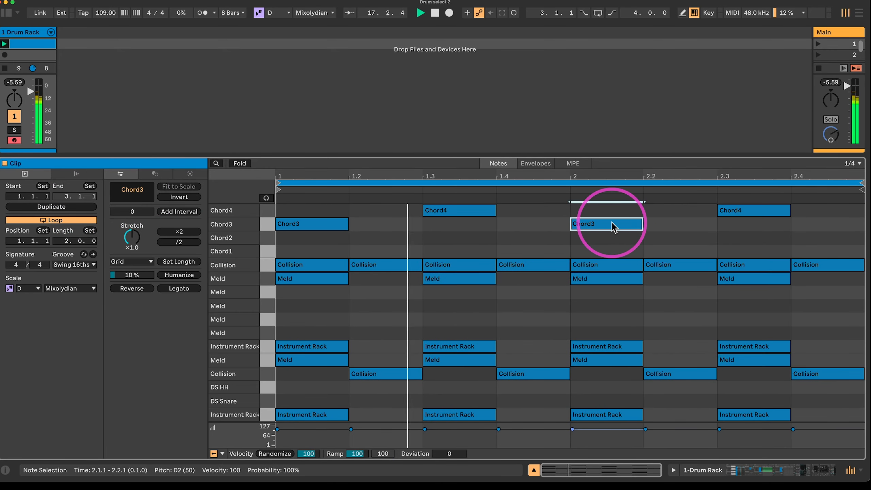
{"action": "left_click_drag", "start_coordinate": [618, 229], "coordinate": [616, 253]}
{"action": "left_click_drag", "start_coordinate": [743, 216], "coordinate": [749, 245]}
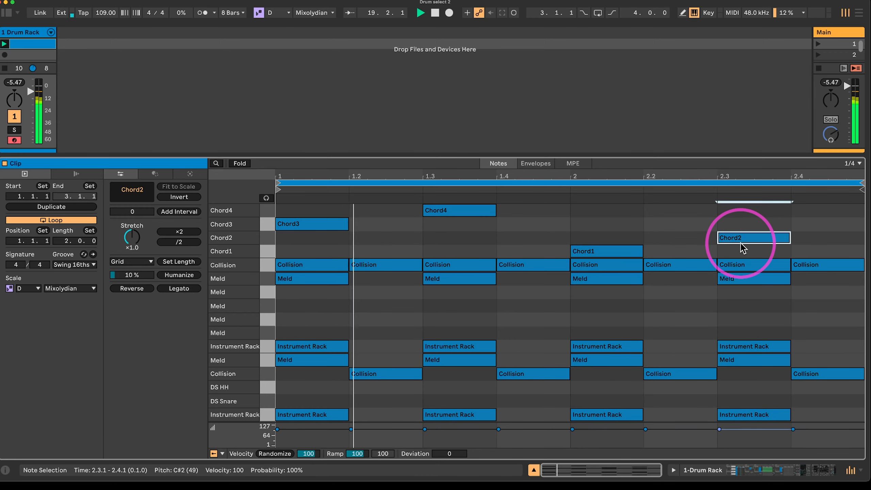
Transpose the A#1 Meld note at the start of bar 2 down four semitones to the lowest of the five adjacent Meld rows.
{"action": "left_click", "coordinate": [617, 281]}
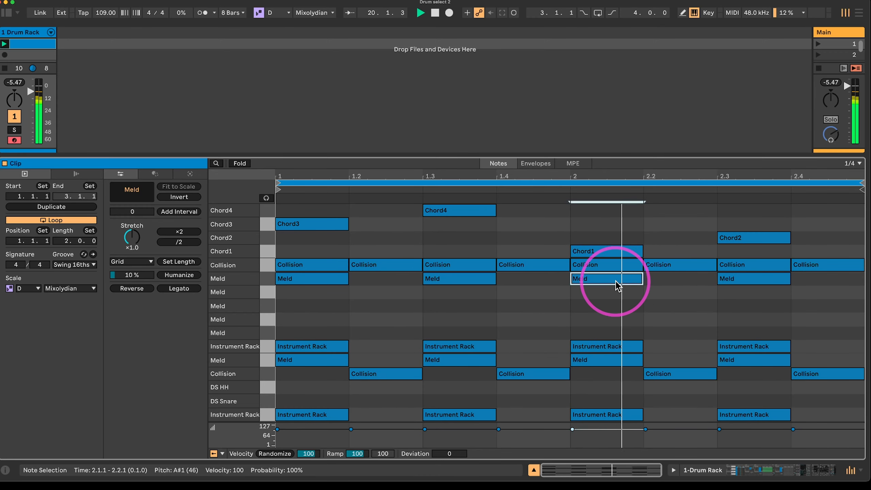
{"action": "key", "text": "Down"}
{"action": "key", "text": "Down"}
{"action": "key", "text": "Down"}
{"action": "key", "text": "Down"}
Transpose the A#1 Meld note at 1.3 down two semitones to G#1, keeping its position on the beat.
{"action": "left_click", "coordinate": [484, 278]}
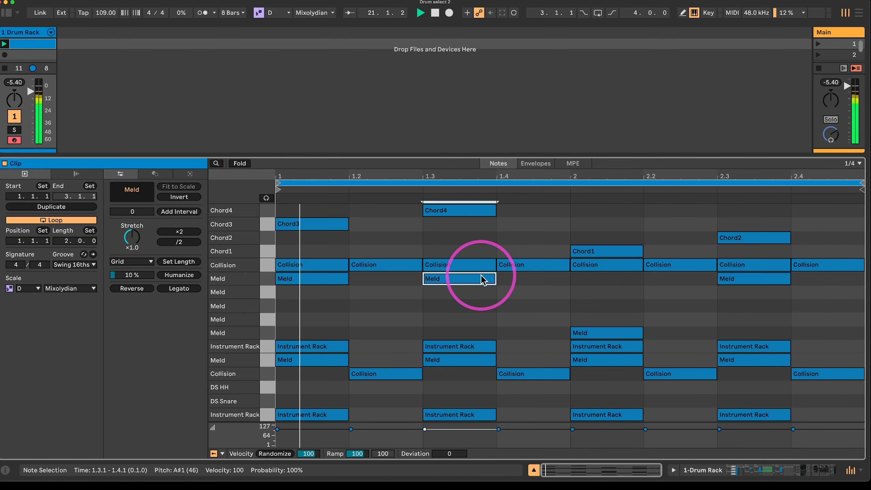
{"action": "key", "text": "Left"}
{"action": "key", "text": "Down"}
{"action": "key", "text": "Down"}
{"action": "key", "text": "Right"}
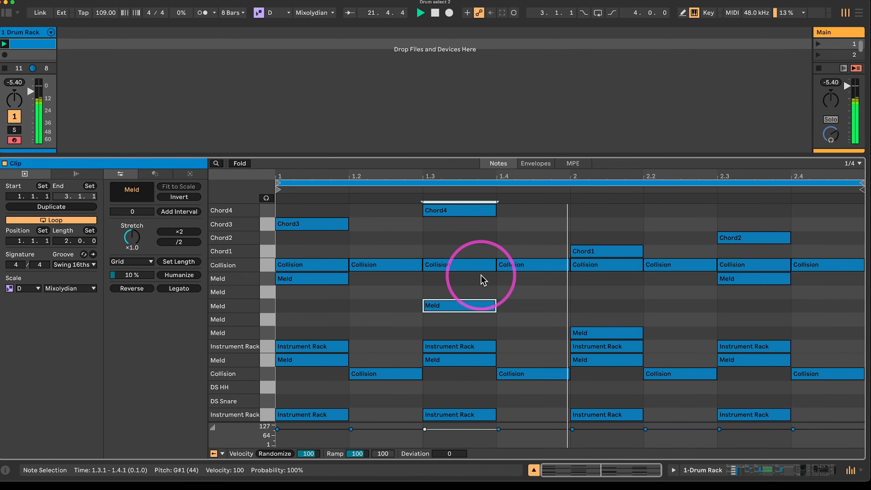
Add DS Snare notes at 2.3 and 1.3 in the clip.
{"action": "left_click", "coordinate": [757, 399]}
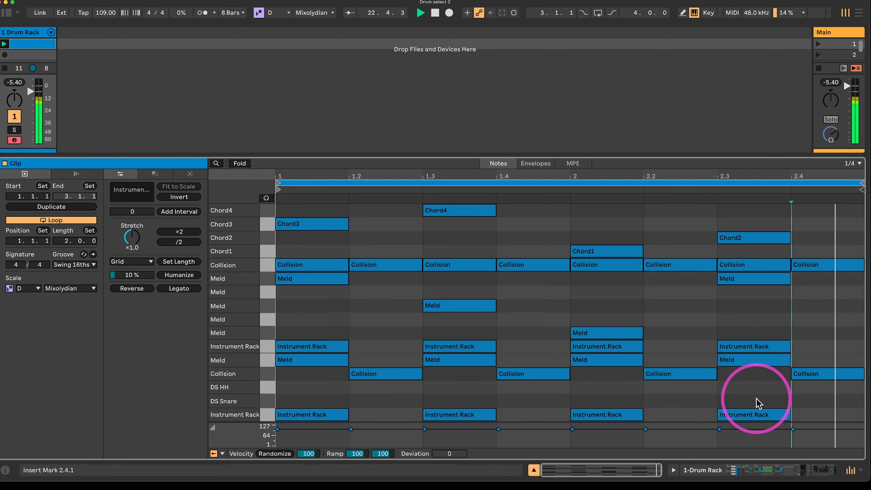
{"action": "double_click", "coordinate": [757, 399]}
{"action": "double_click", "coordinate": [460, 401]}
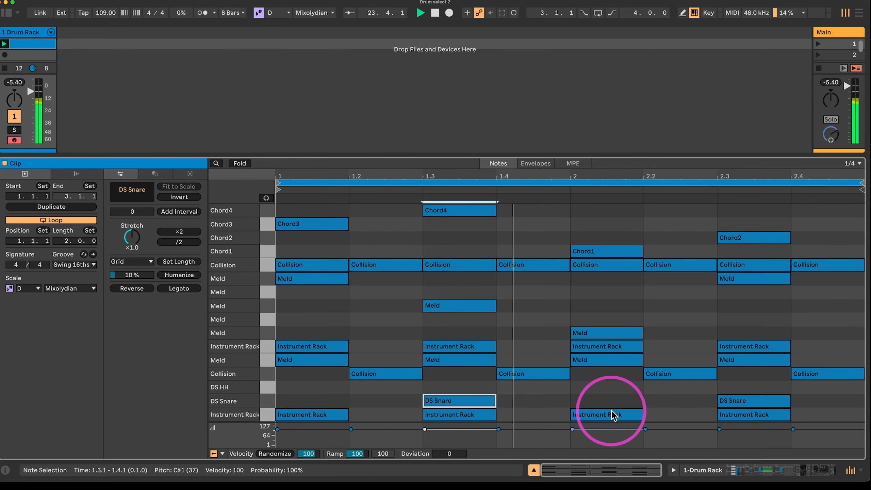
Show the Drum Rack track's devices and examine the C1 Instrument Rack's MIDI Effect Racks, Pitch devices and Operator.
{"action": "left_click", "coordinate": [34, 33]}
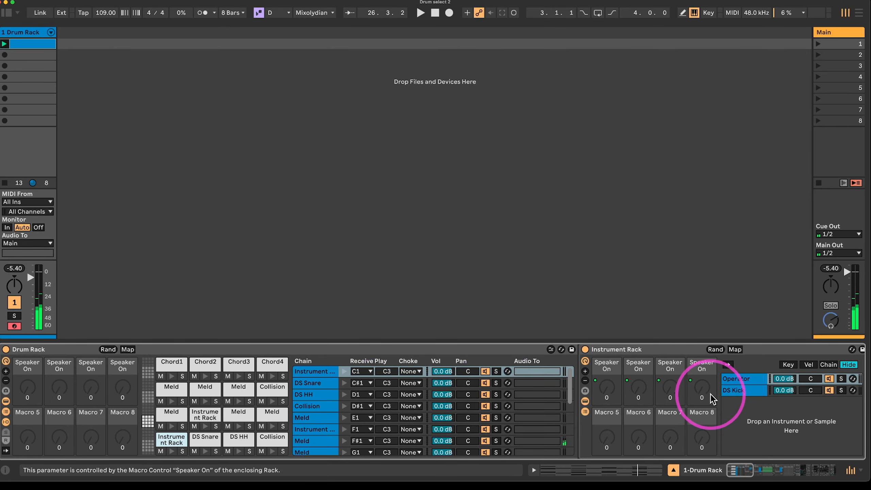
{"action": "scroll", "coordinate": [704, 397], "scroll_direction": "right", "scroll_amount": 10}
{"action": "scroll", "coordinate": [694, 399], "scroll_direction": "right", "scroll_amount": 10}
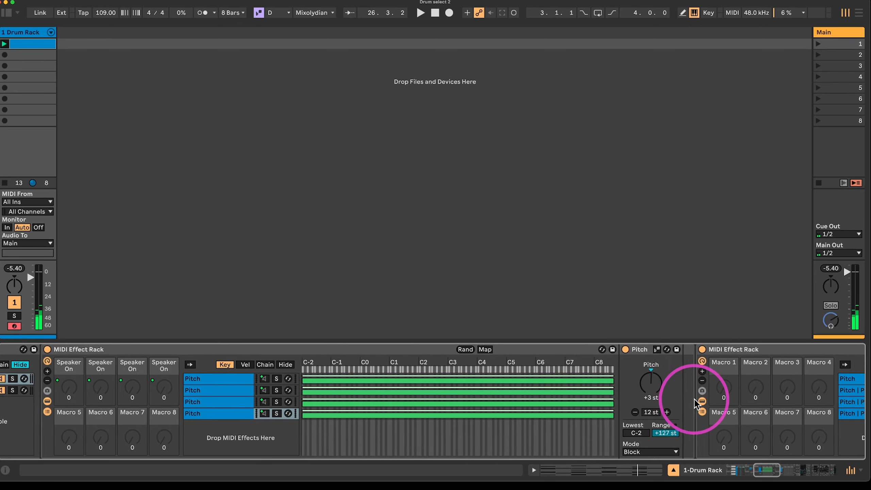
{"action": "scroll", "coordinate": [693, 400], "scroll_direction": "right", "scroll_amount": 10}
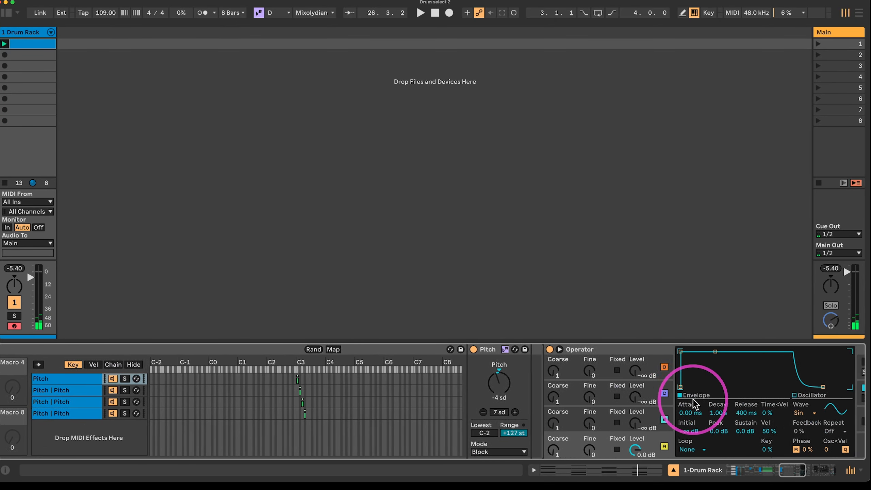
{"action": "scroll", "coordinate": [640, 412], "scroll_direction": "left", "scroll_amount": 15}
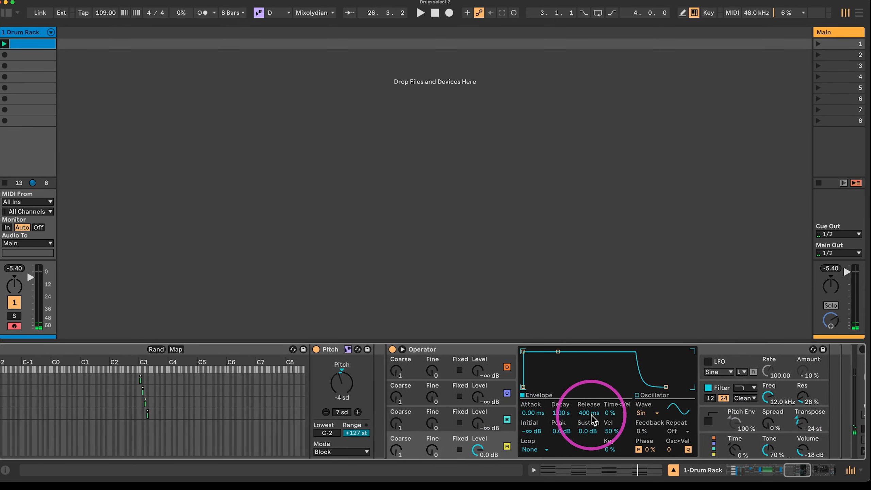
{"action": "scroll", "coordinate": [570, 434], "scroll_direction": "left", "scroll_amount": 15}
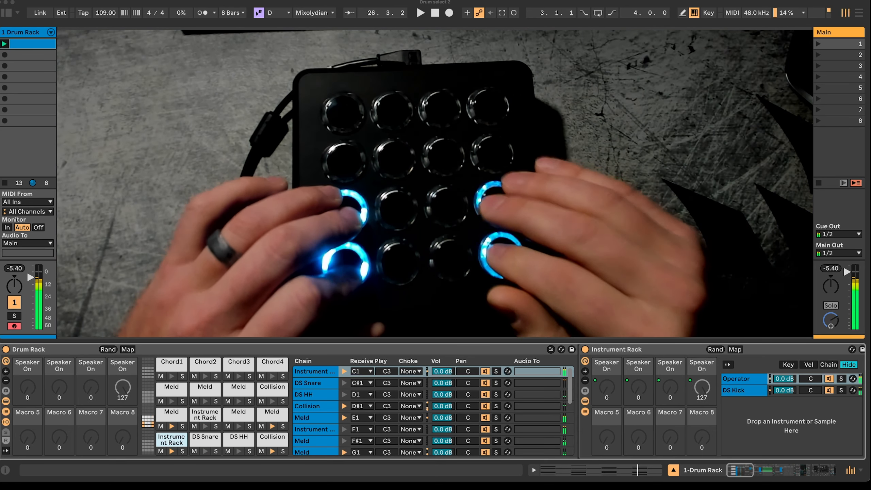
Set the global scale to E Major.
{"action": "left_click", "coordinate": [319, 14]}
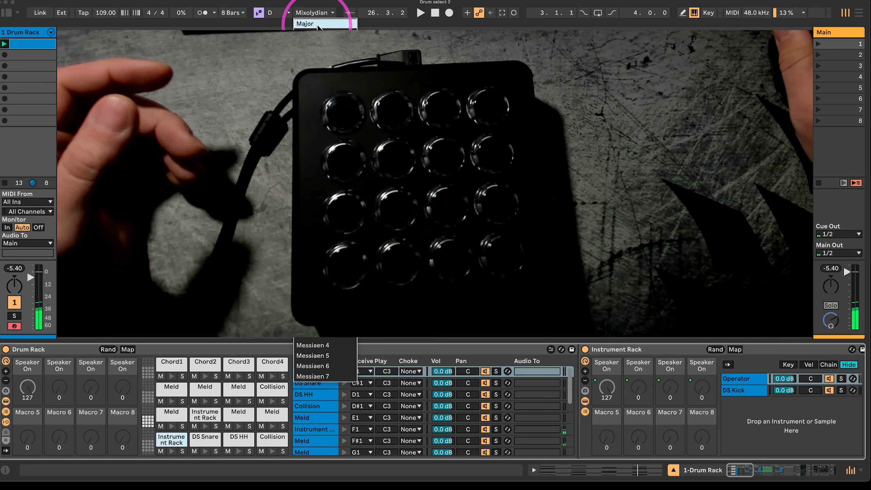
{"action": "left_click", "coordinate": [288, 22]}
{"action": "left_click", "coordinate": [280, 13]}
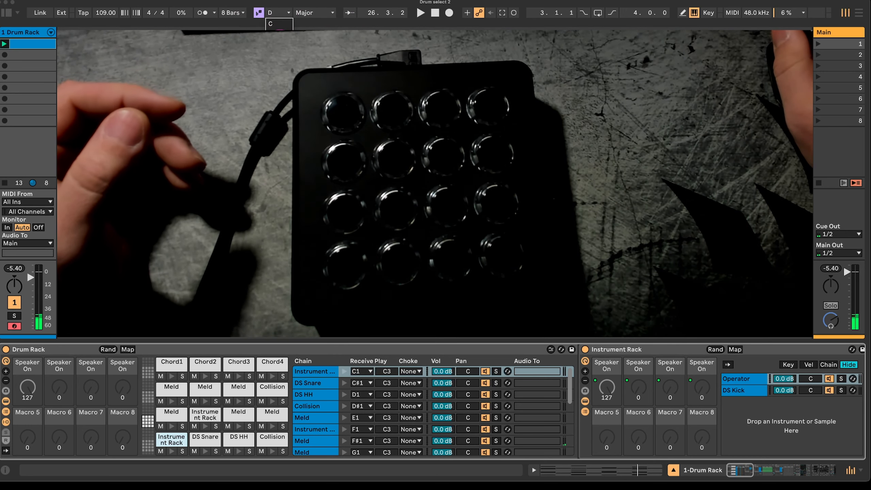
{"action": "left_click", "coordinate": [282, 66]}
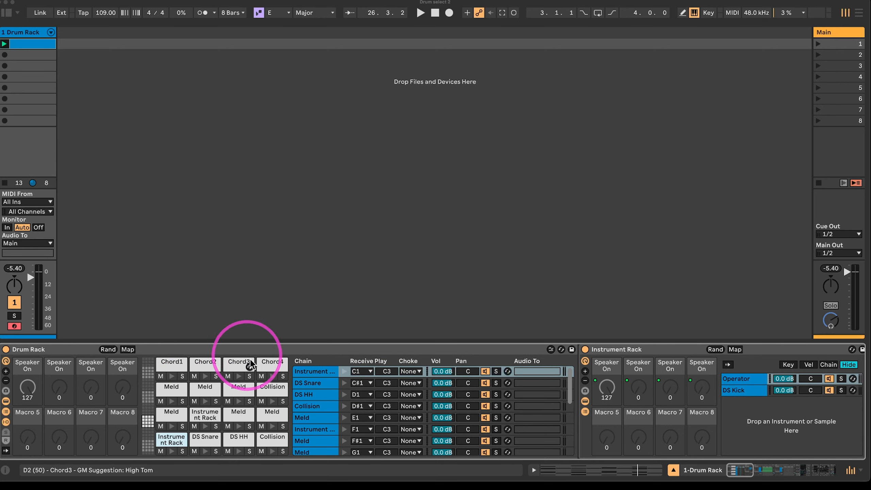
Examine the C1 pad's Instrument Rack and the Pitch chains in its two MIDI Effect Racks.
{"action": "left_click", "coordinate": [636, 351]}
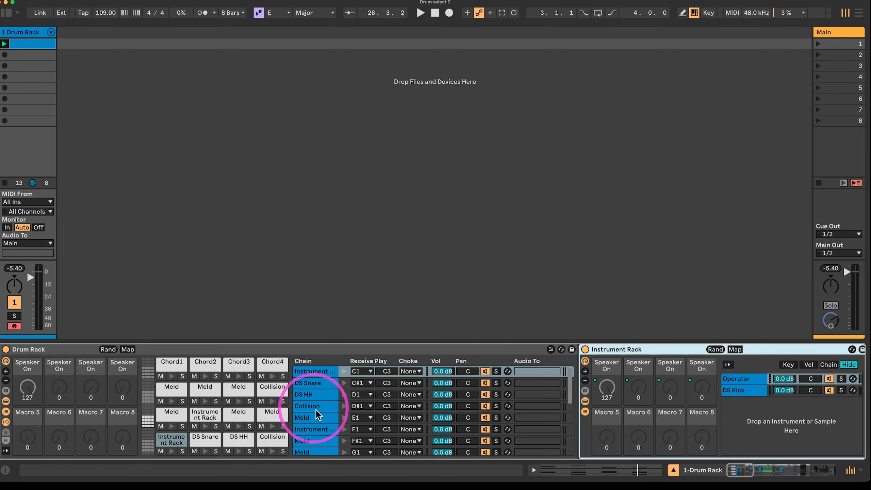
{"action": "scroll", "coordinate": [333, 412], "scroll_direction": "right", "scroll_amount": 15}
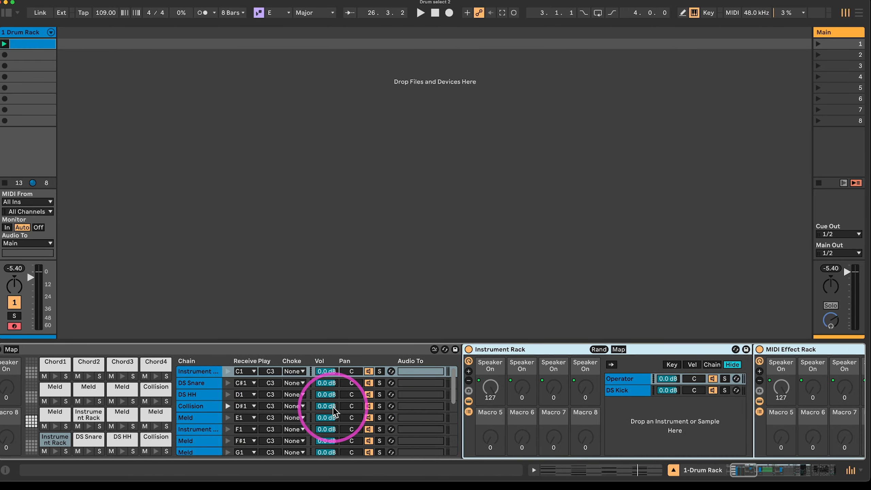
{"action": "scroll", "coordinate": [335, 412], "scroll_direction": "right", "scroll_amount": 15}
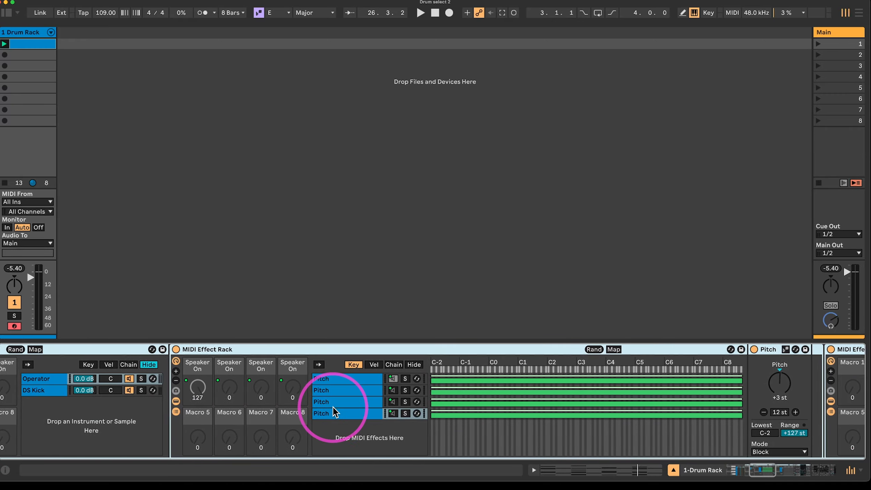
{"action": "scroll", "coordinate": [333, 408], "scroll_direction": "right", "scroll_amount": 15}
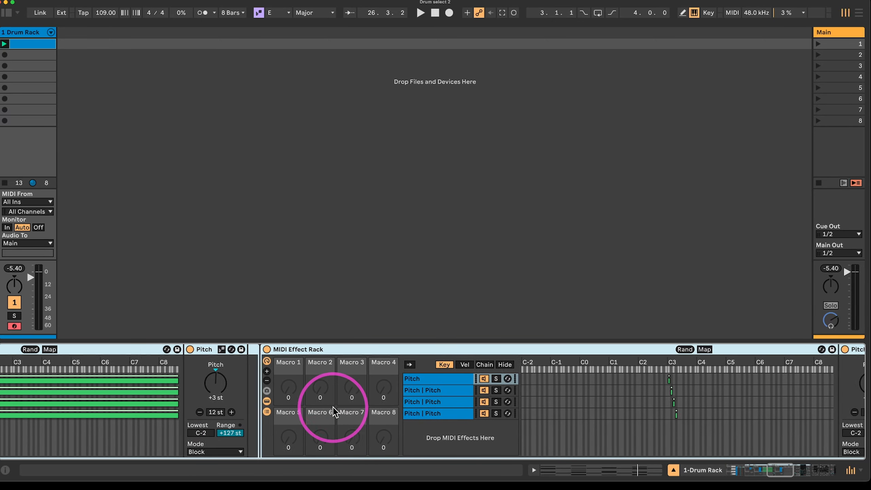
{"action": "scroll", "coordinate": [333, 407], "scroll_direction": "left", "scroll_amount": 20}
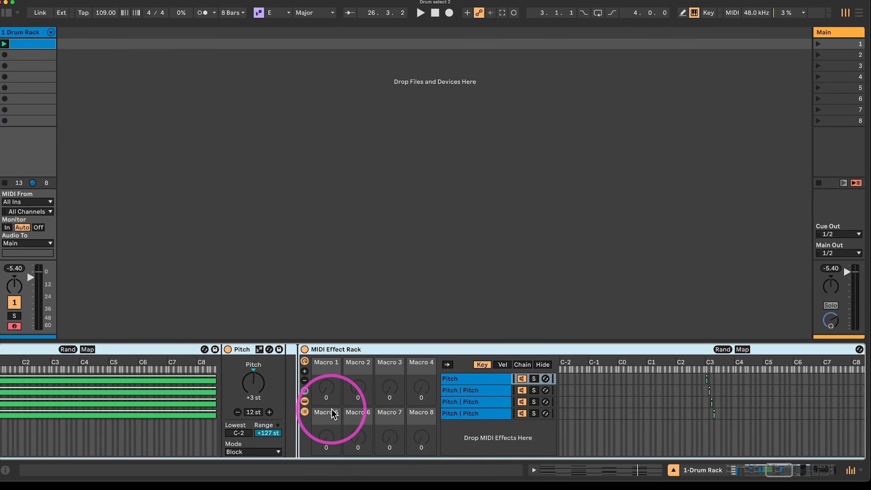
{"action": "scroll", "coordinate": [307, 422], "scroll_direction": "left", "scroll_amount": 10}
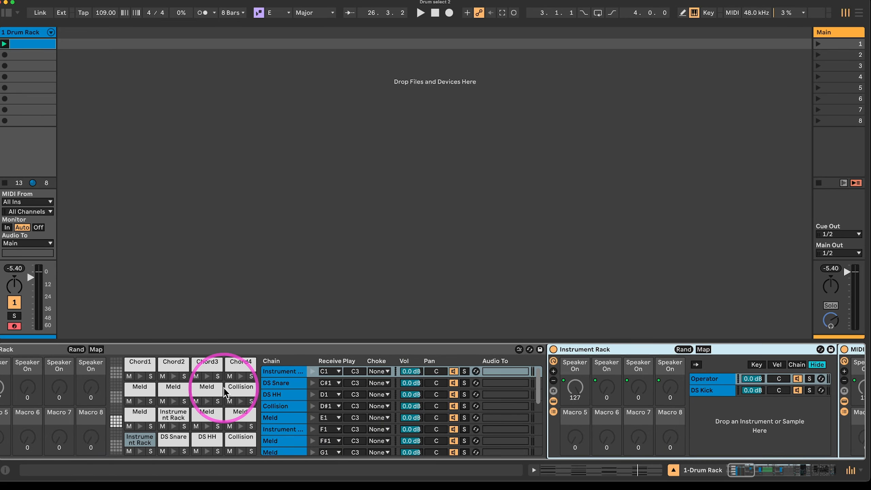
Turn off the Chord device in the Pitch | Chord chain of the E1 Meld pad's second MIDI Effect Rack.
{"action": "left_click", "coordinate": [141, 415]}
{"action": "scroll", "coordinate": [566, 374], "scroll_direction": "right", "scroll_amount": 20}
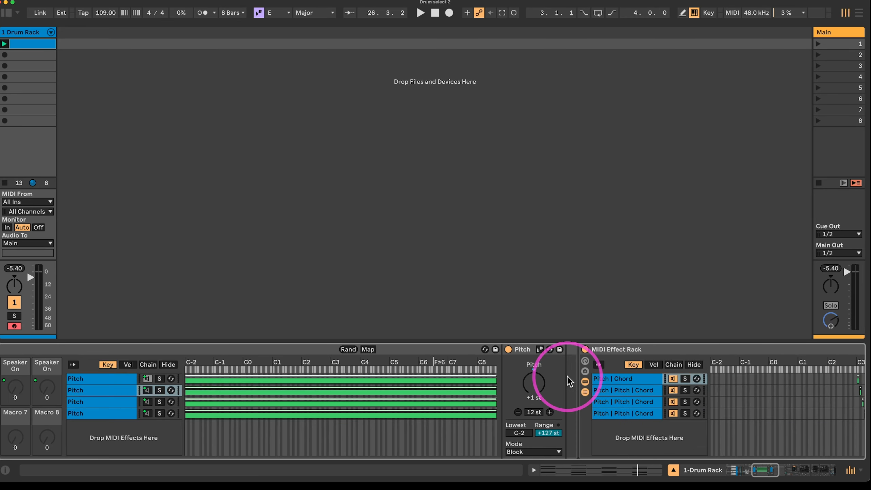
{"action": "scroll", "coordinate": [379, 360], "scroll_direction": "left", "scroll_amount": 4}
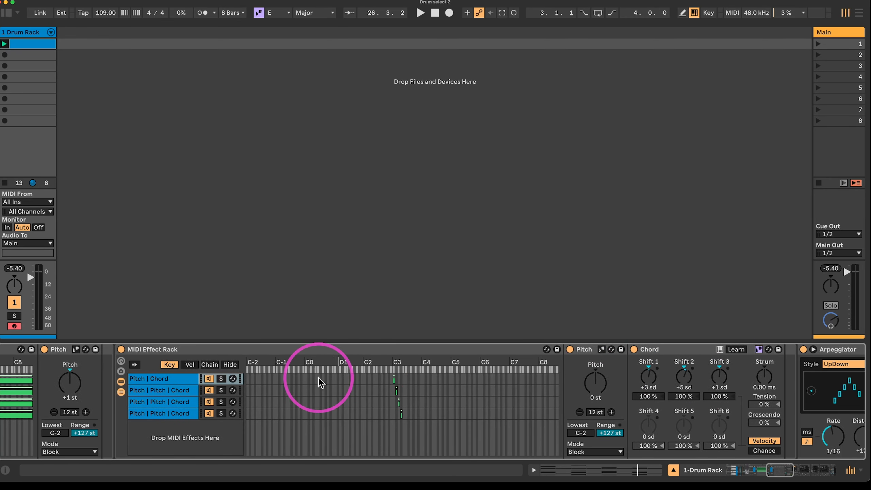
{"action": "left_click", "coordinate": [160, 391]}
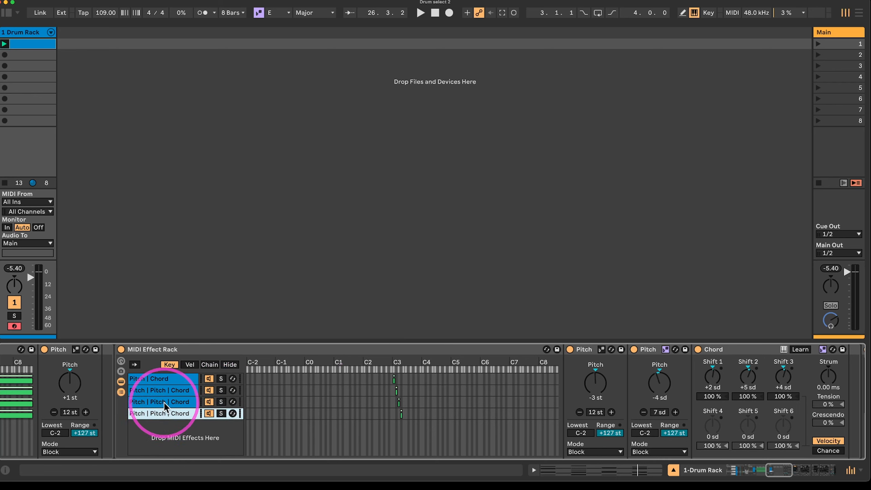
{"action": "left_click", "coordinate": [178, 379]}
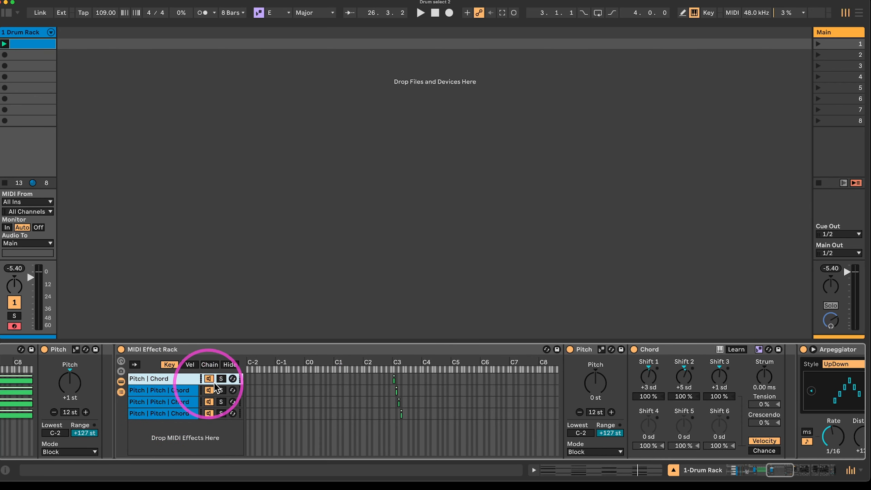
{"action": "left_click", "coordinate": [636, 349]}
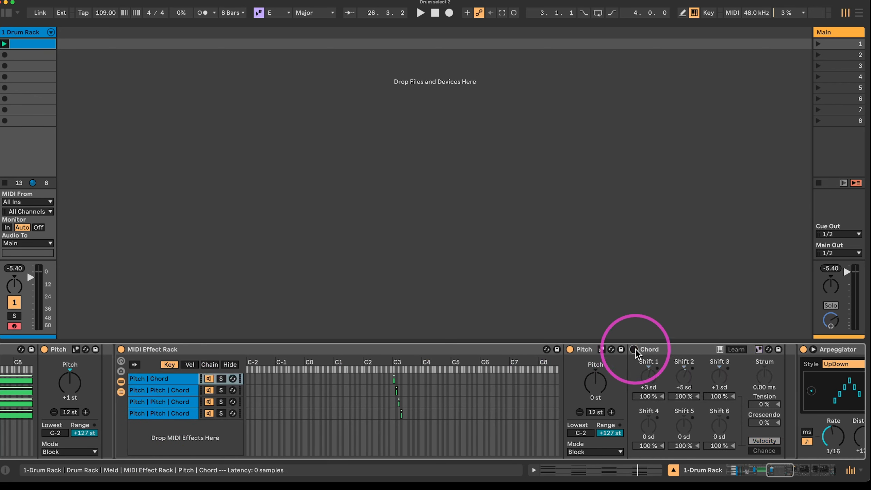
Turn the Chord device back on in the E1 Meld pad's Pitch | Chord chain.
{"action": "left_click", "coordinate": [635, 349]}
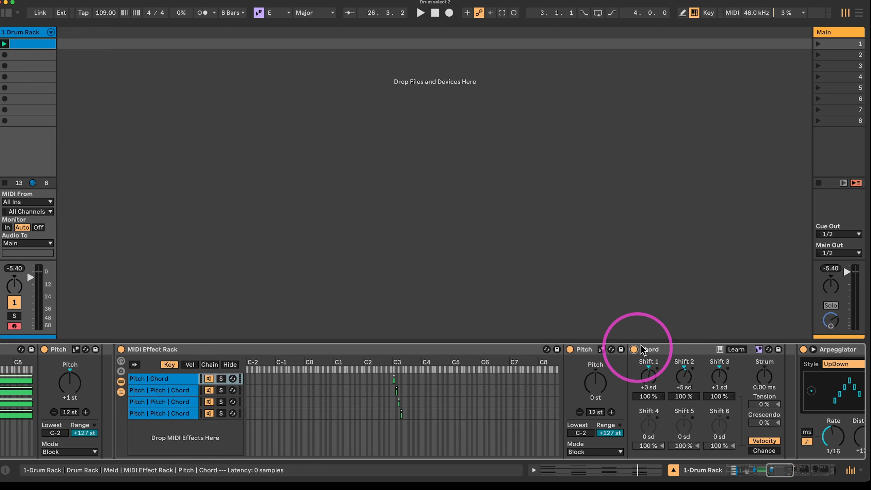
{"action": "left_click", "coordinate": [635, 349]}
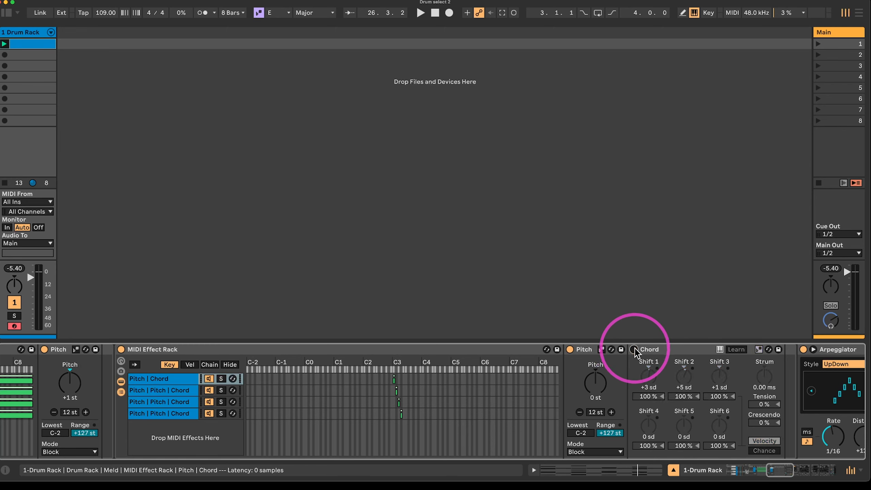
{"action": "left_click", "coordinate": [634, 350]}
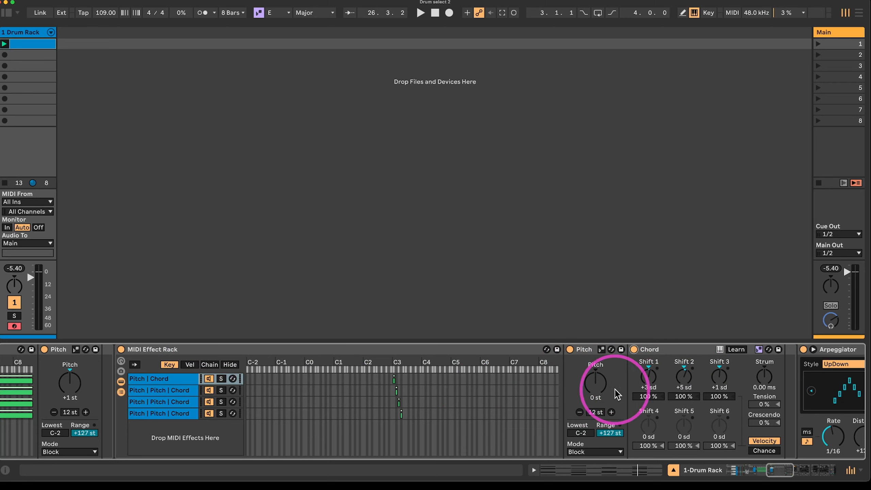
{"action": "left_click", "coordinate": [659, 347]}
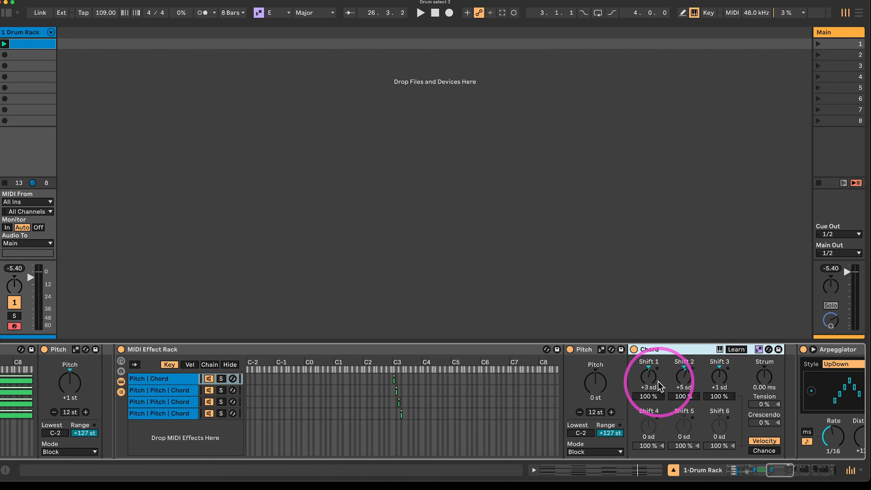
Examine the four chains of the second MIDI Effect Rack, including their Pitch and Chord settings, activators and key zones.
{"action": "left_click", "coordinate": [196, 392]}
{"action": "left_click", "coordinate": [194, 402]}
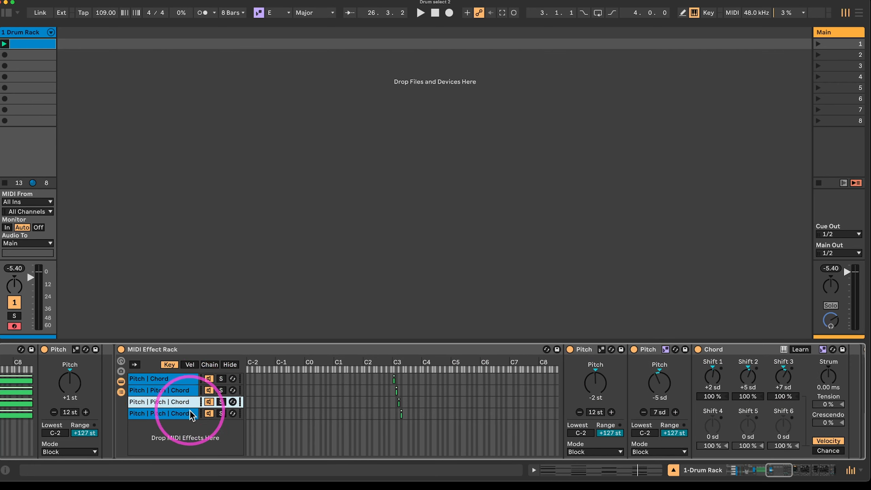
{"action": "left_click", "coordinate": [191, 414]}
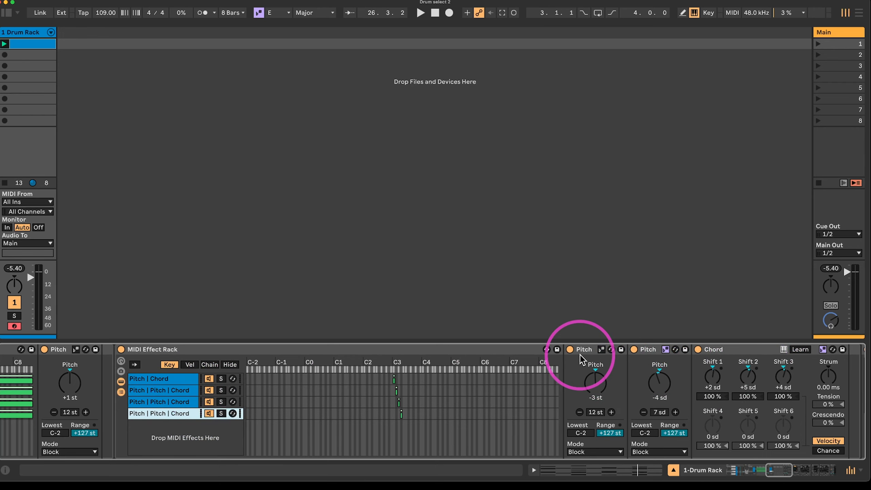
{"action": "scroll", "coordinate": [315, 381], "scroll_direction": "left", "scroll_amount": 5}
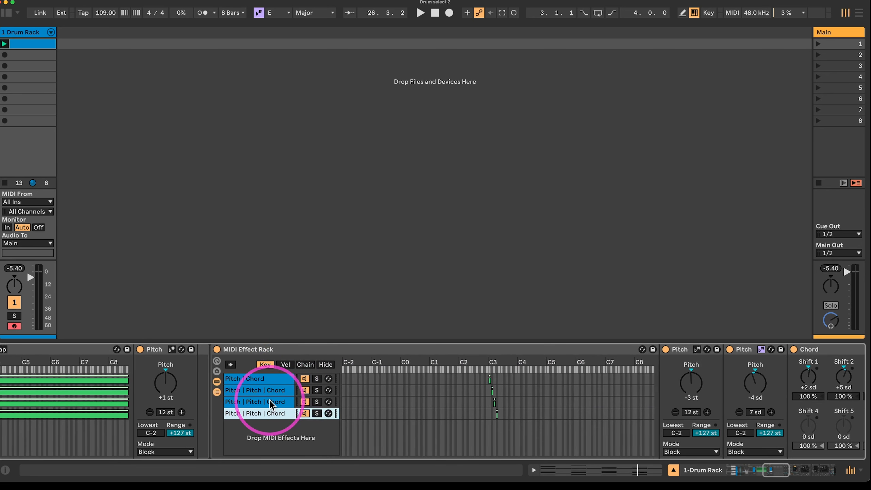
{"action": "left_click", "coordinate": [274, 379]}
{"action": "scroll", "coordinate": [350, 393], "scroll_direction": "left", "scroll_amount": 10}
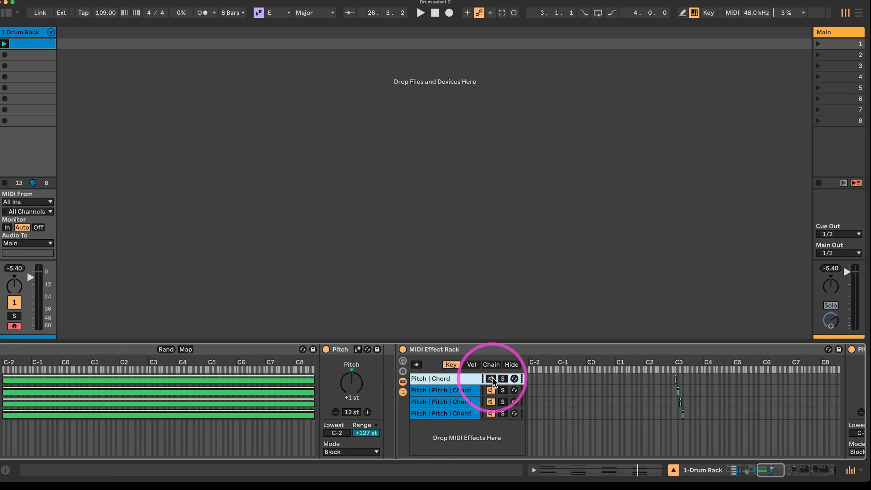
{"action": "left_click", "coordinate": [491, 390]}
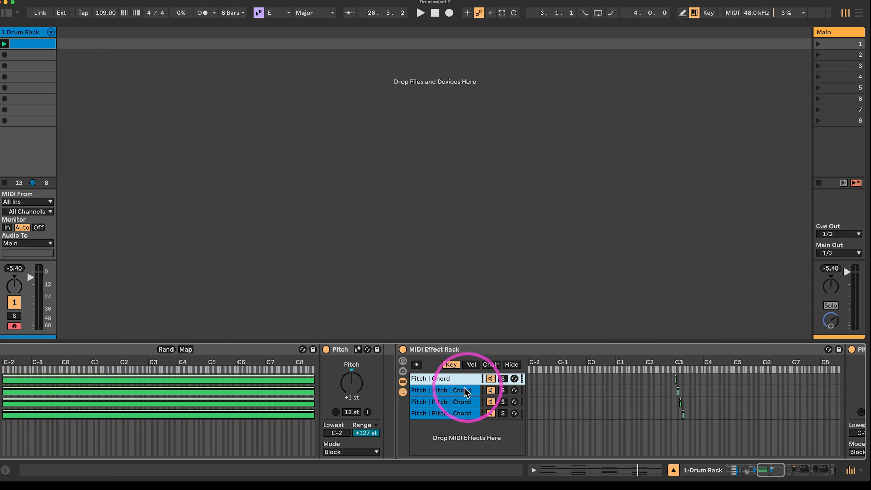
{"action": "left_click", "coordinate": [442, 392]}
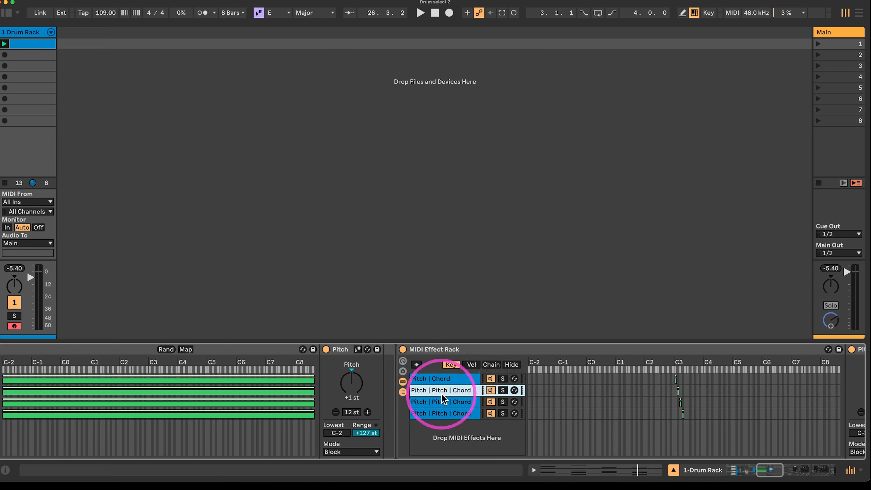
{"action": "left_click", "coordinate": [443, 403]}
{"action": "left_click", "coordinate": [440, 414]}
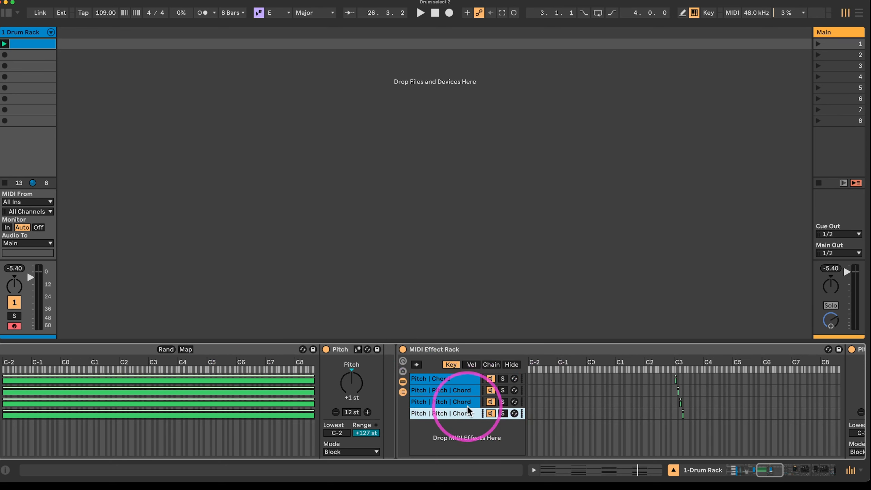
{"action": "left_click", "coordinate": [464, 391]}
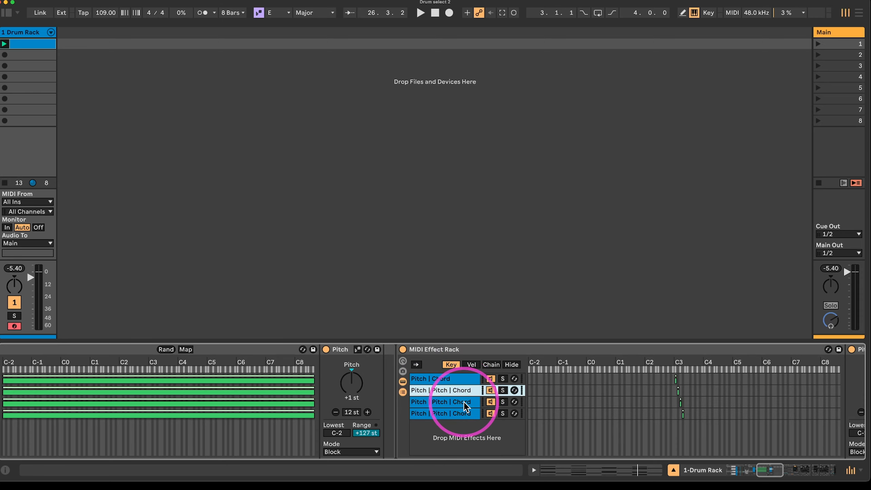
{"action": "left_click", "coordinate": [460, 402]}
Examine the four Pitch chains in the first MIDI Effect Rack and the macro mapping of their activators.
{"action": "scroll", "coordinate": [460, 402], "scroll_direction": "left", "scroll_amount": 4}
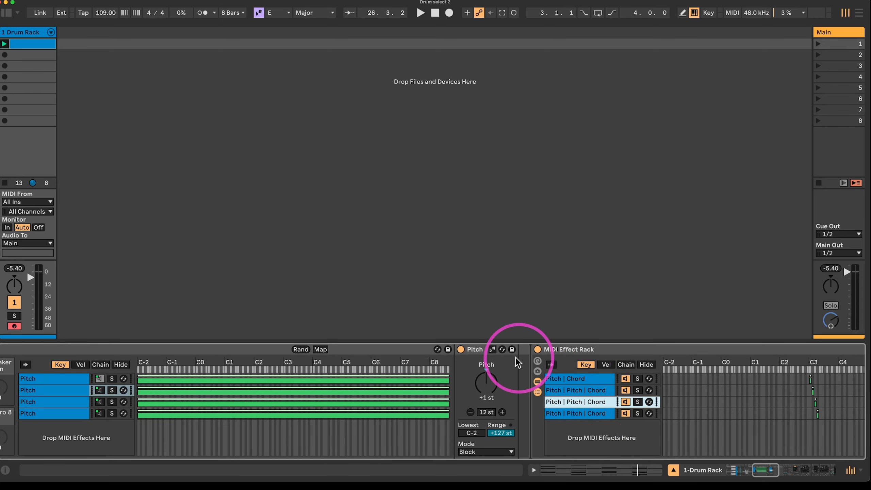
{"action": "left_click", "coordinate": [395, 348]}
{"action": "scroll", "coordinate": [317, 368], "scroll_direction": "left", "scroll_amount": 4}
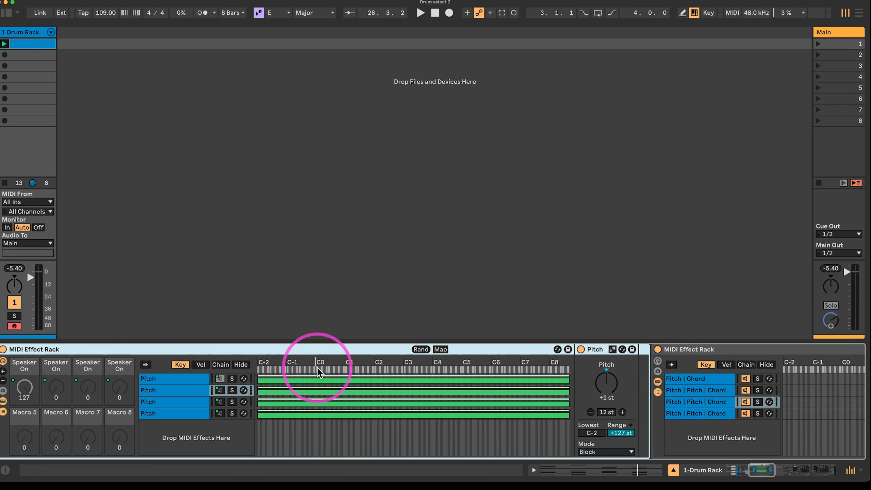
{"action": "scroll", "coordinate": [318, 368], "scroll_direction": "left", "scroll_amount": 8}
{"action": "left_click", "coordinate": [417, 377]}
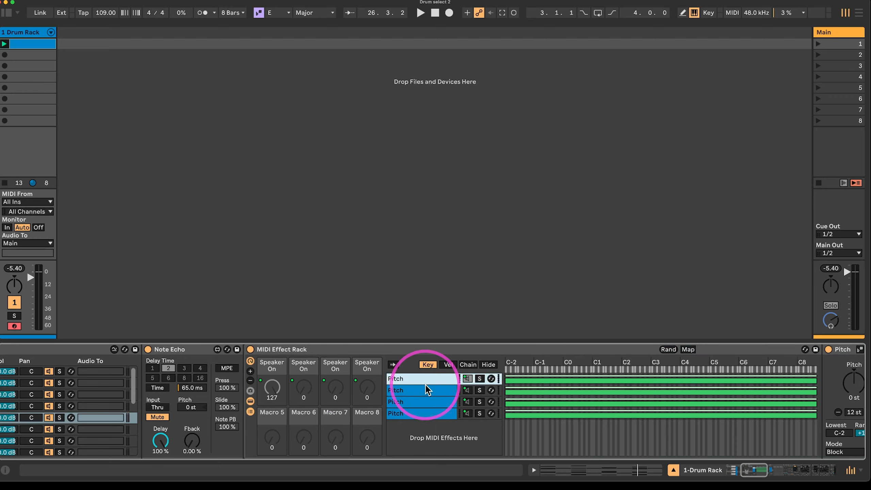
{"action": "left_click", "coordinate": [429, 391]}
{"action": "left_click", "coordinate": [435, 403]}
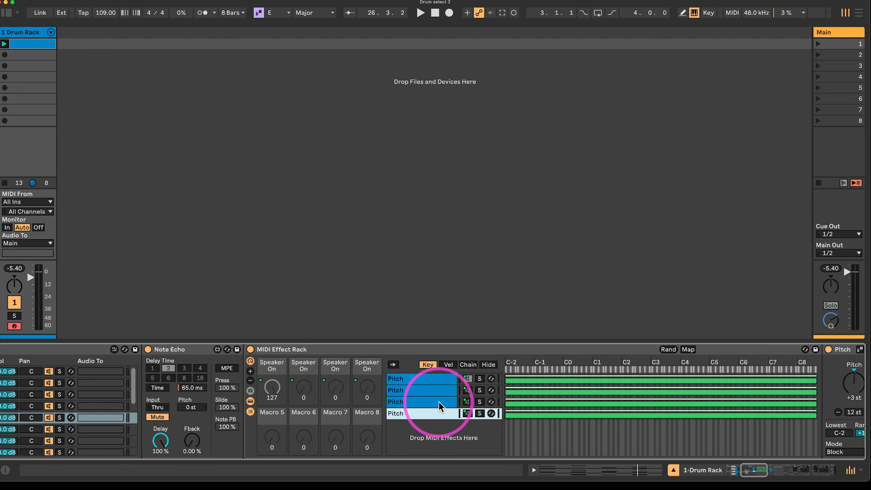
{"action": "scroll", "coordinate": [438, 401], "scroll_direction": "right", "scroll_amount": 3}
{"action": "scroll", "coordinate": [320, 390], "scroll_direction": "right", "scroll_amount": 1}
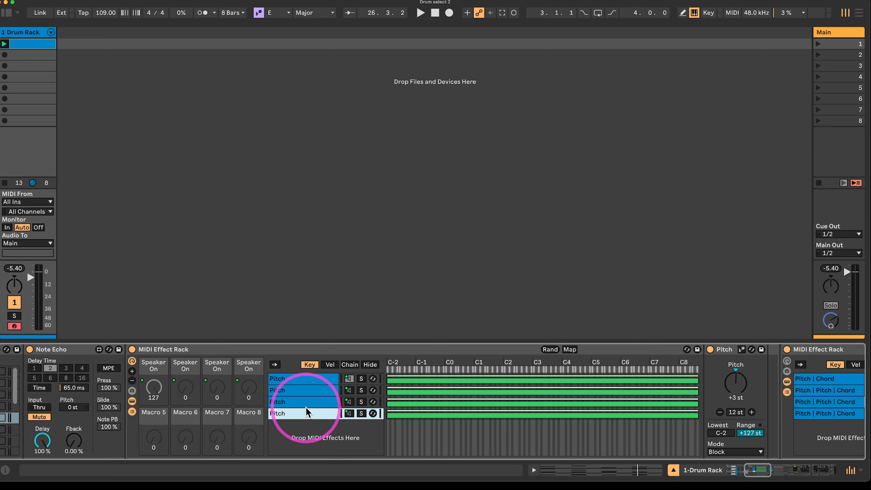
{"action": "scroll", "coordinate": [307, 412], "scroll_direction": "right", "scroll_amount": 5}
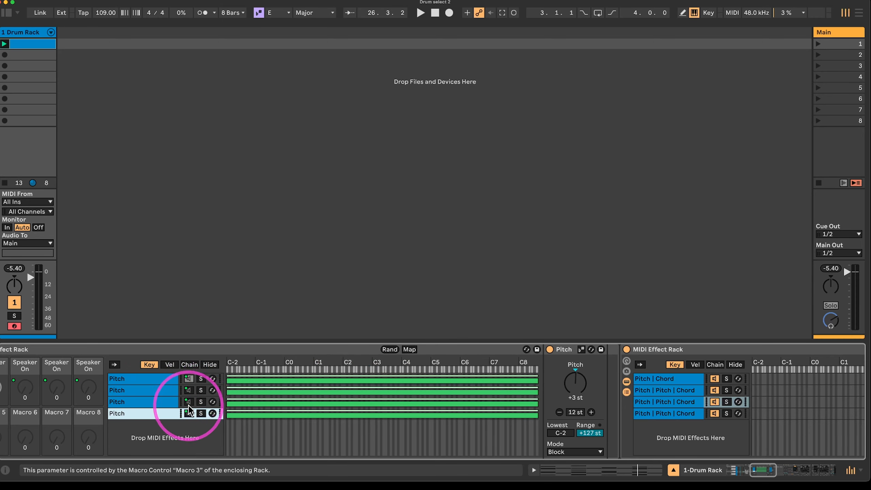
Examine the Chord4 pad's devices through Envelope Follower and Utility, and check the Drum Rack's pad ranges.
{"action": "scroll", "coordinate": [204, 381], "scroll_direction": "left", "scroll_amount": 15}
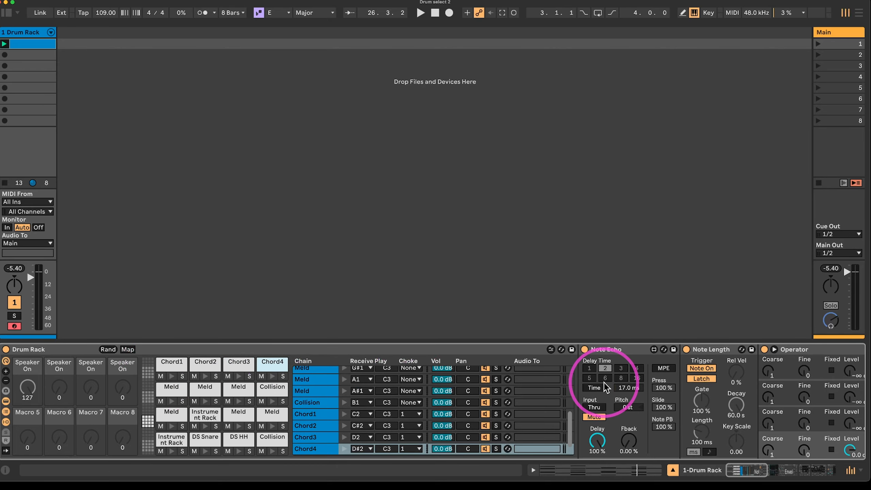
{"action": "scroll", "coordinate": [605, 387], "scroll_direction": "right", "scroll_amount": 4}
{"action": "scroll", "coordinate": [606, 387], "scroll_direction": "right", "scroll_amount": 15}
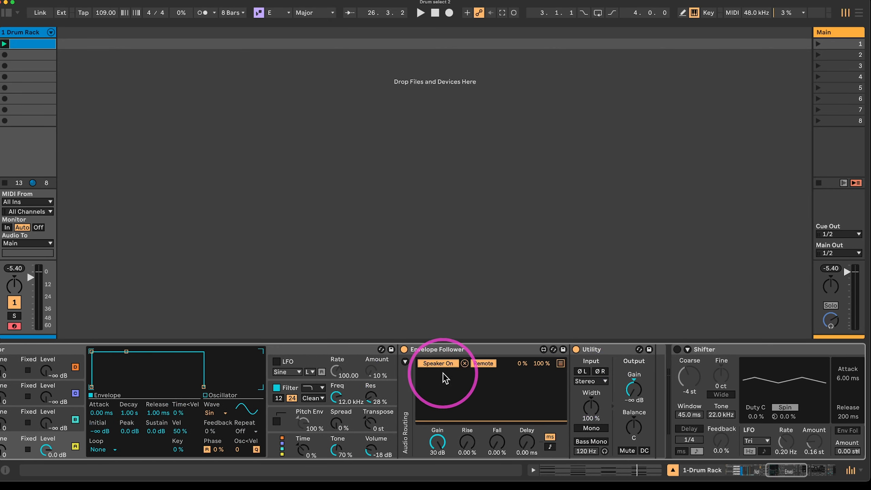
{"action": "scroll", "coordinate": [443, 375], "scroll_direction": "left", "scroll_amount": 4}
{"action": "scroll", "coordinate": [399, 400], "scroll_direction": "left", "scroll_amount": 15}
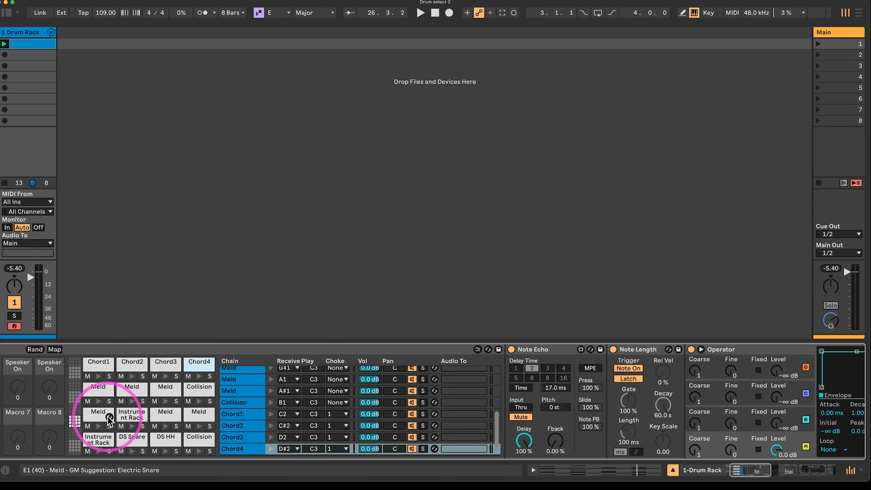
{"action": "scroll", "coordinate": [78, 416], "scroll_direction": "left", "scroll_amount": 1}
{"action": "left_click", "coordinate": [82, 365]}
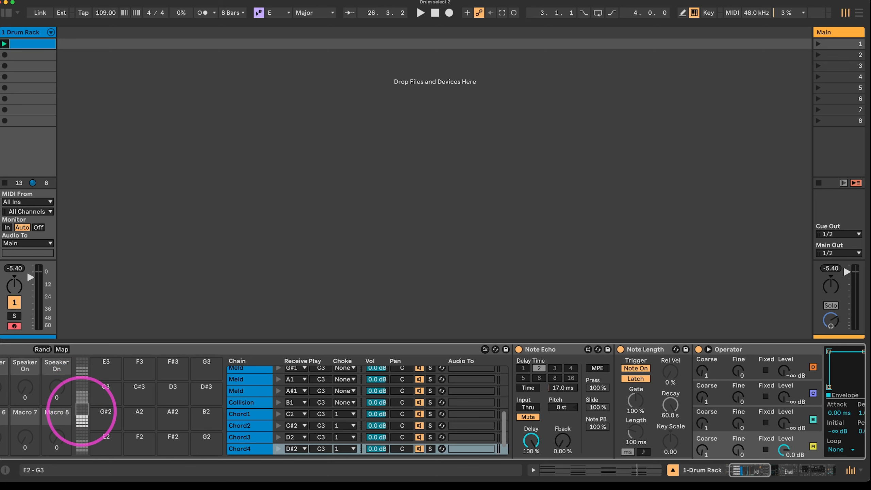
{"action": "left_click", "coordinate": [82, 416]}
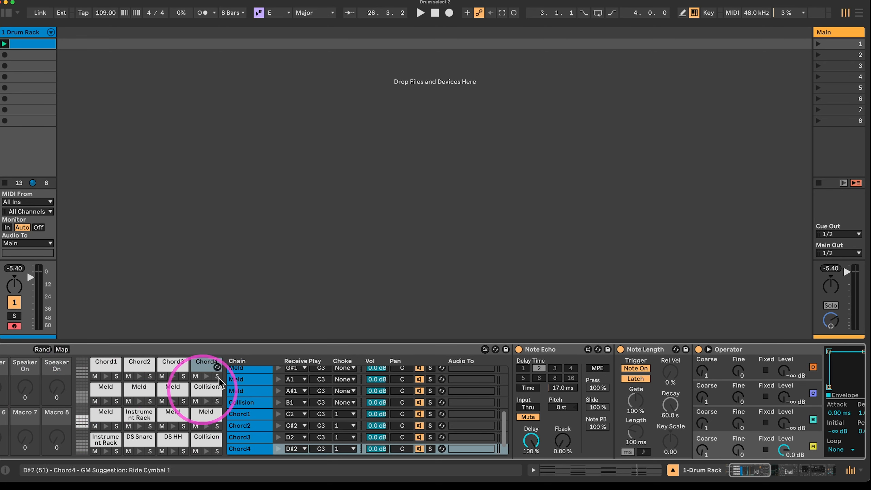
{"action": "scroll", "coordinate": [224, 400], "scroll_direction": "left", "scroll_amount": 5}
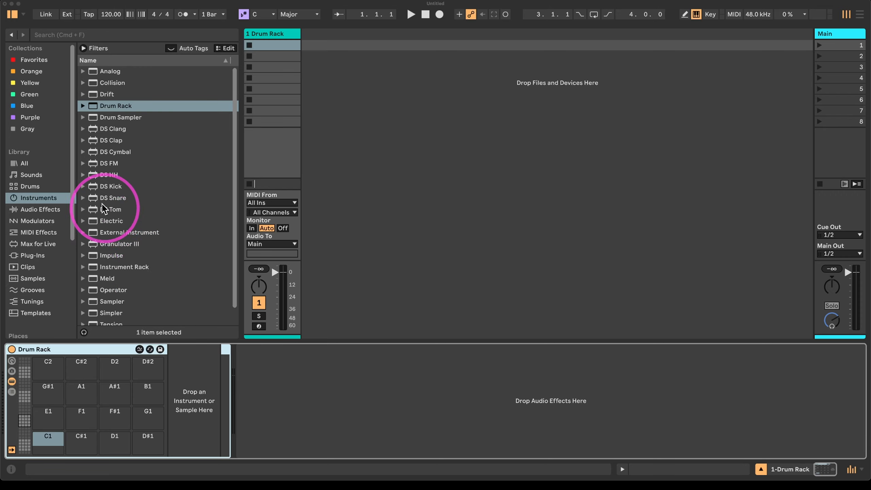
In the new set, load Meld onto the Drum Rack's C1 pad and insert a Chord MIDI effect before it.
{"action": "scroll", "coordinate": [114, 178], "scroll_direction": "down", "scroll_amount": 2}
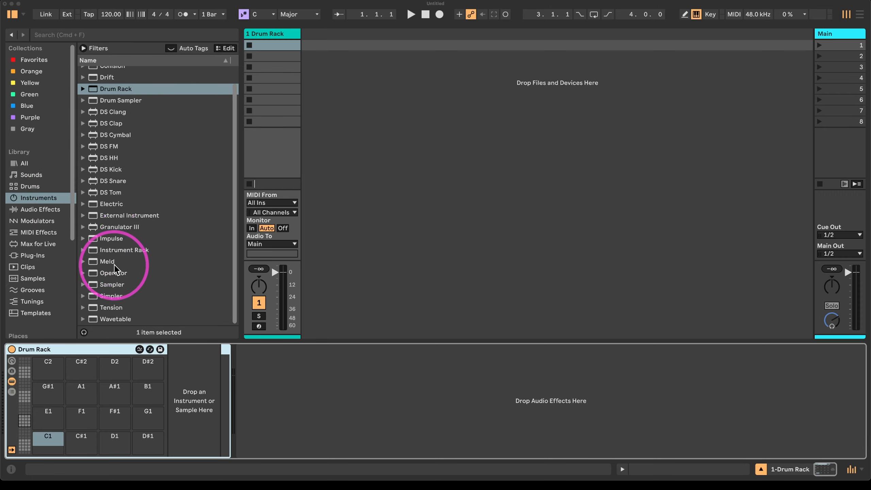
{"action": "left_click_drag", "start_coordinate": [107, 264], "coordinate": [49, 439]}
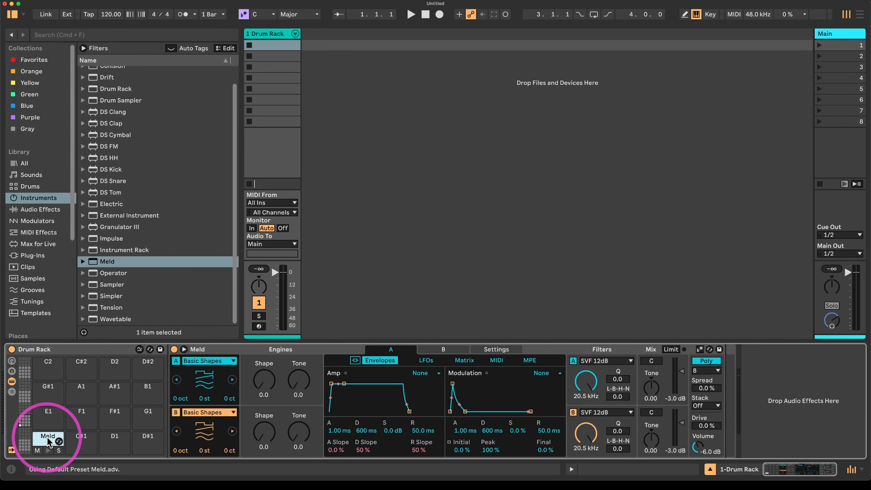
{"action": "left_click", "coordinate": [41, 209]}
{"action": "left_click", "coordinate": [34, 186]}
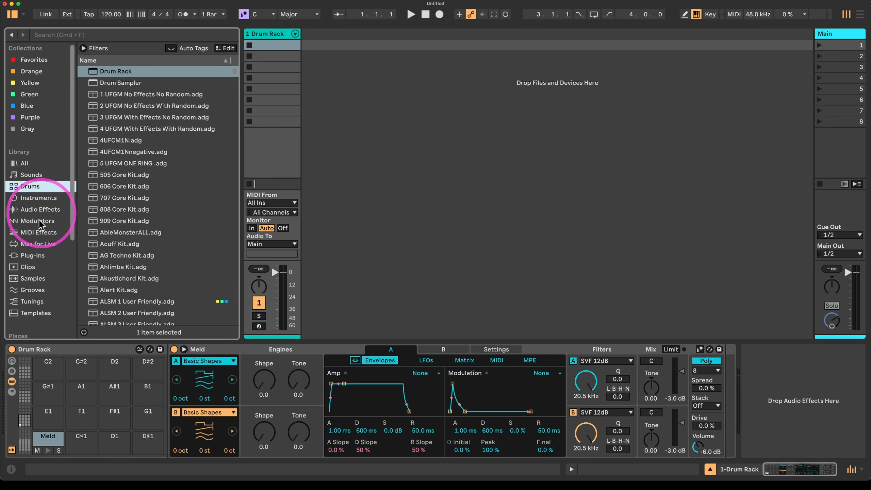
{"action": "left_click", "coordinate": [38, 233]}
{"action": "left_click_drag", "start_coordinate": [103, 94], "coordinate": [204, 379]}
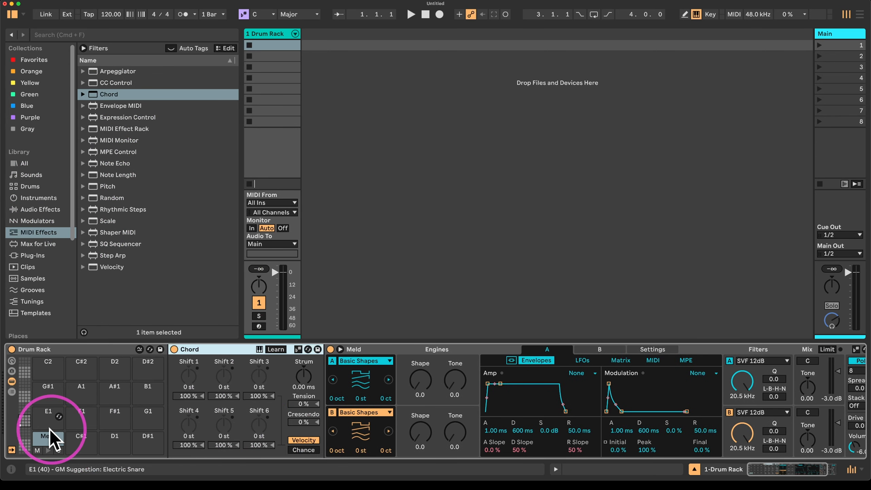
Arm the Drum Rack track, lower the computer keyboard's octave and audition the C1 pad's Meld sound.
{"action": "left_click", "coordinate": [259, 326]}
{"action": "key", "text": "z"}
{"action": "key", "text": "a"}
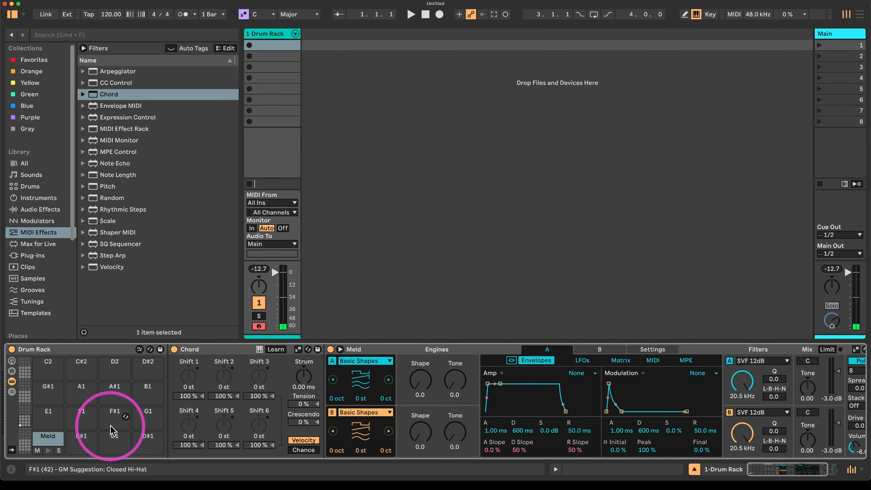
{"action": "key", "text": "a"}
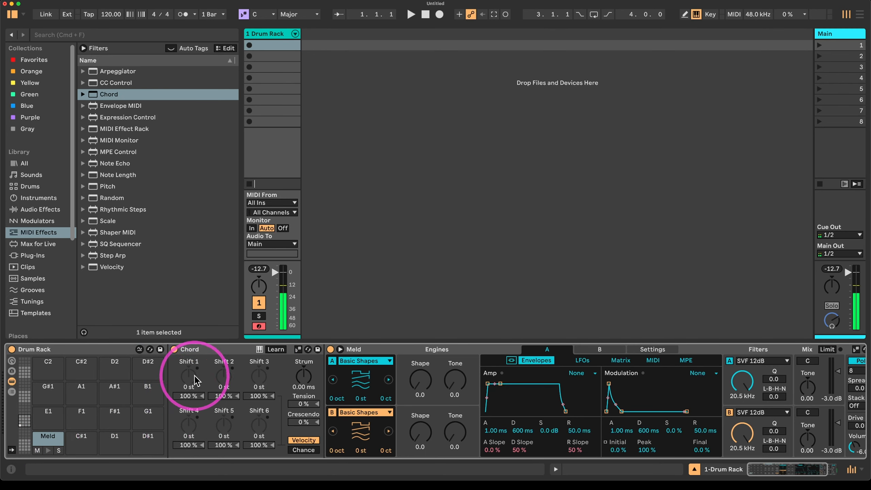
Audition a chord with the Chord device's Shift 1 at +2 st and Shifts 2 and 3 at +4 st.
{"action": "left_click_drag", "start_coordinate": [194, 375], "coordinate": [194, 378]}
{"action": "left_click", "coordinate": [224, 377]}
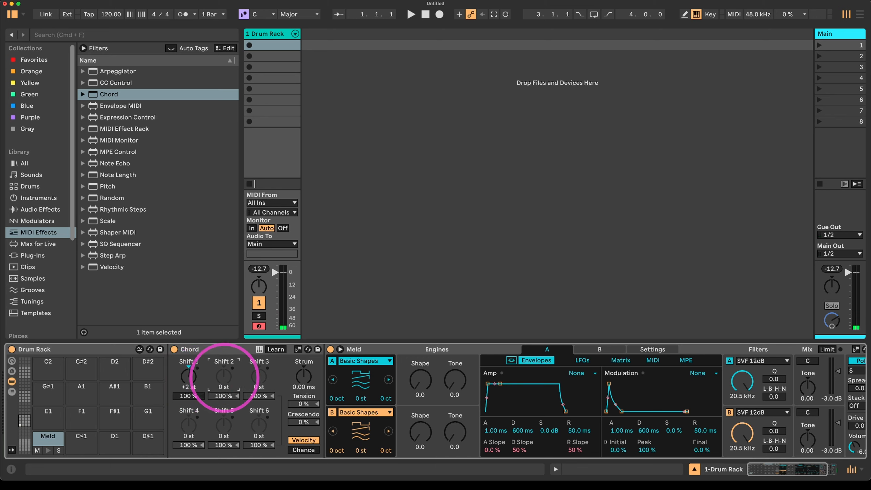
{"action": "key", "text": "a"}
{"action": "left_click_drag", "start_coordinate": [259, 377], "coordinate": [259, 371]}
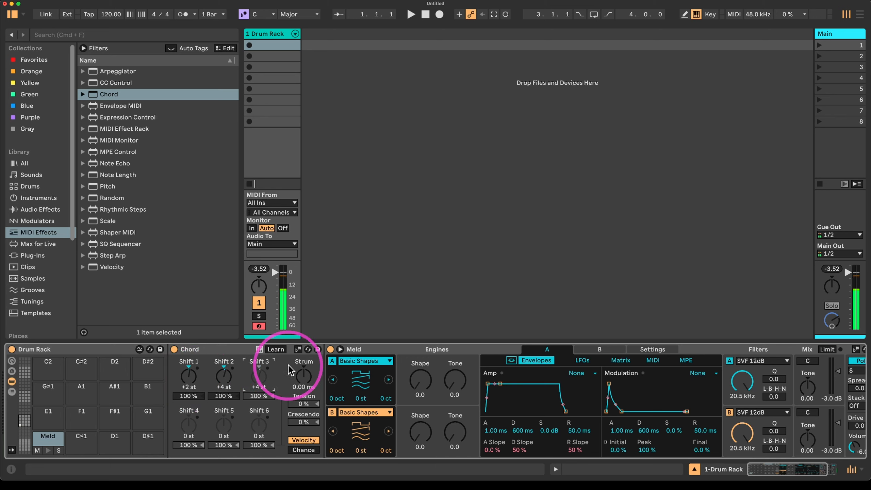
Make the Chord device follow the current scale, set Shift 1 to +2 sd and Shift 2 to +4 sd, and audition the chord.
{"action": "left_click", "coordinate": [298, 350]}
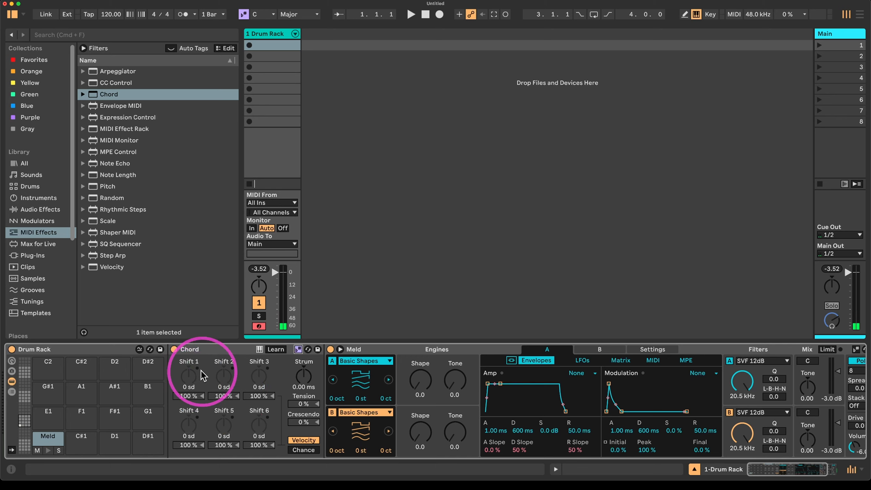
{"action": "left_click", "coordinate": [193, 375]}
{"action": "left_click_drag", "start_coordinate": [183, 384], "coordinate": [183, 381]}
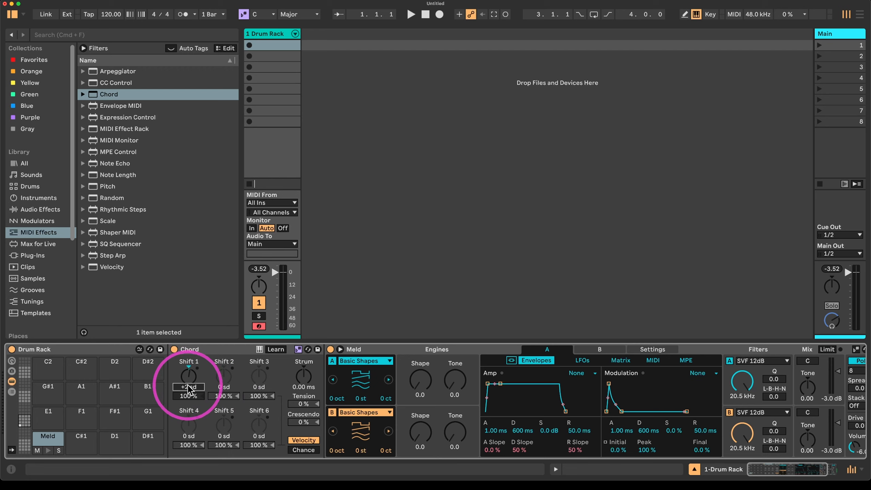
{"action": "key", "text": "a"}
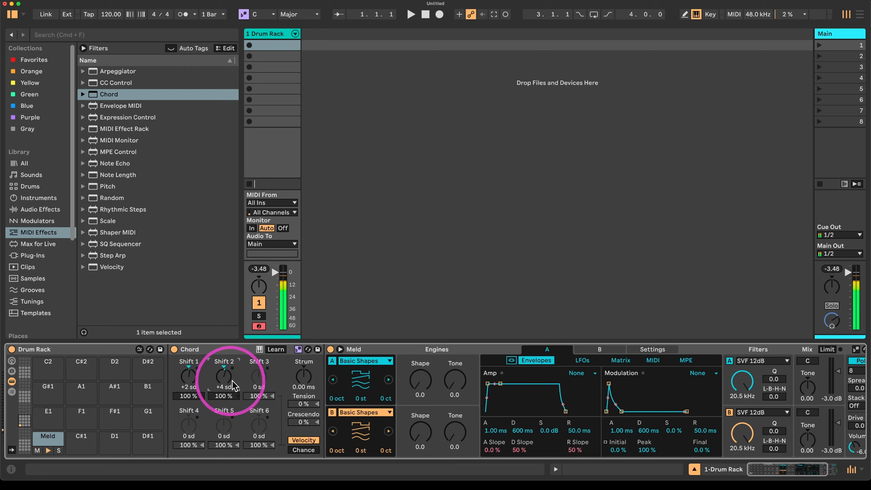
Set the Chord device's Shift 3 to +6 sd, and adjust Meld's engine A to Shape 21.4 and amp sustain -13 dB.
{"action": "left_click_drag", "start_coordinate": [260, 377], "coordinate": [259, 374]}
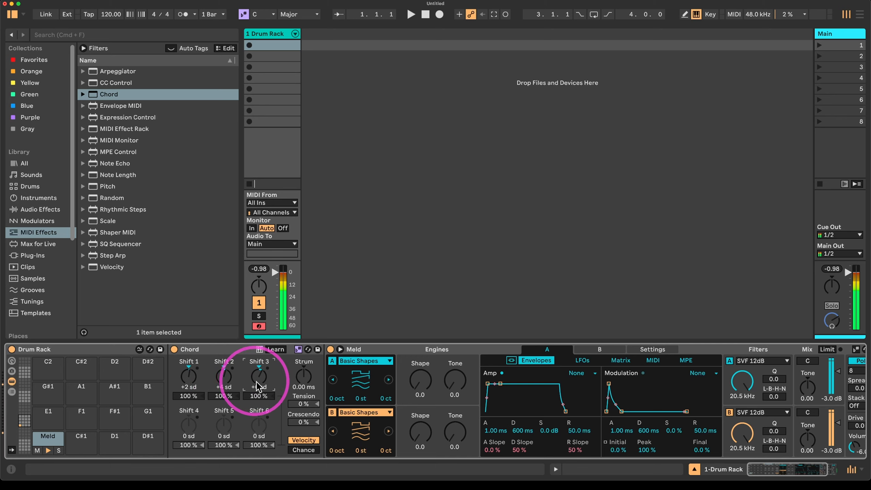
{"action": "left_click_drag", "start_coordinate": [421, 385], "coordinate": [421, 370]}
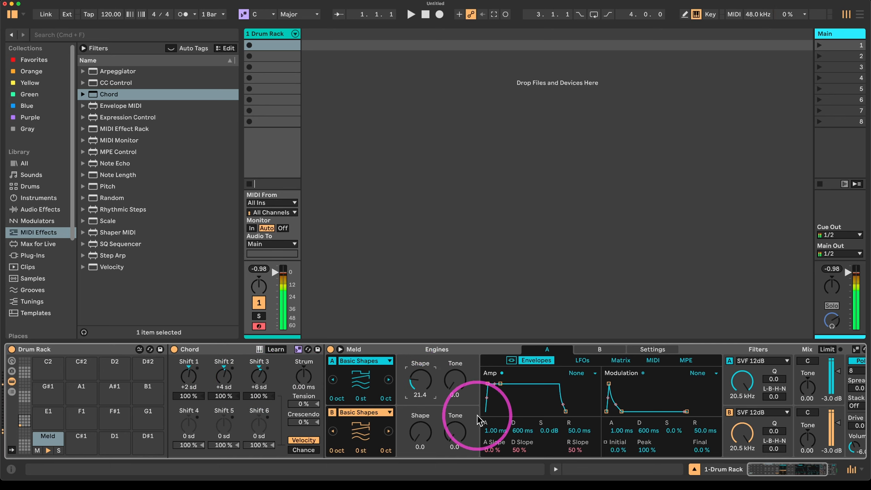
{"action": "left_click_drag", "start_coordinate": [550, 430], "coordinate": [549, 435]}
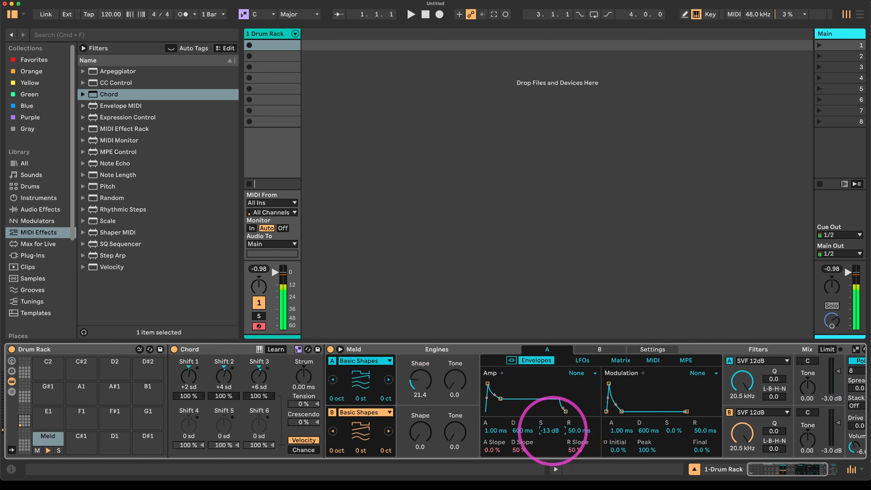
Group the Chord device into a MIDI Effect Rack and duplicate its Chord chain.
{"action": "left_click", "coordinate": [209, 351]}
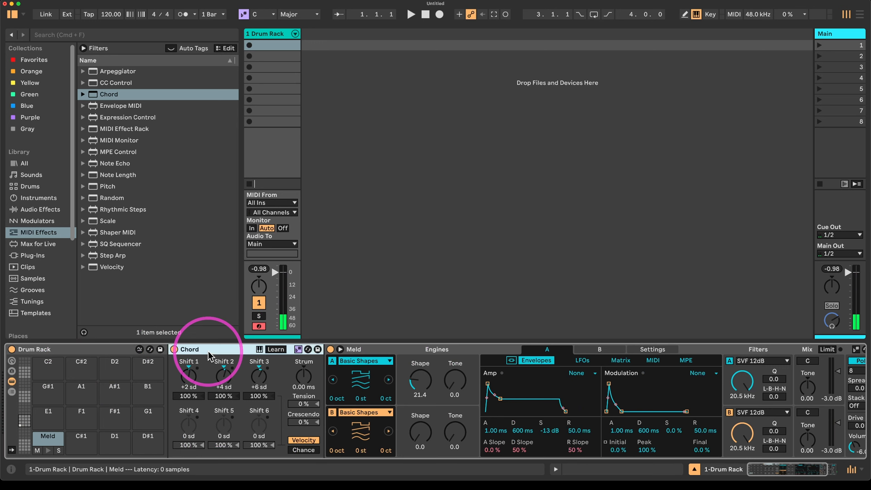
{"action": "key", "text": "super+g"}
{"action": "left_click", "coordinate": [175, 392]}
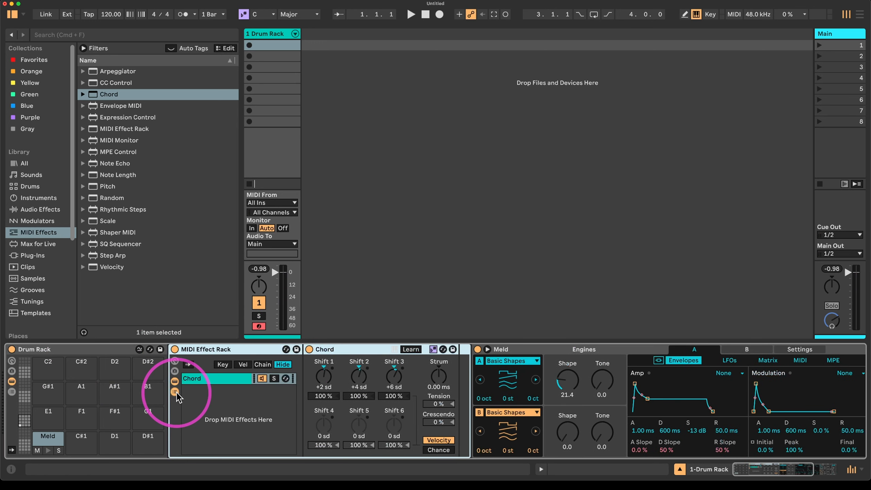
{"action": "left_click", "coordinate": [231, 380]}
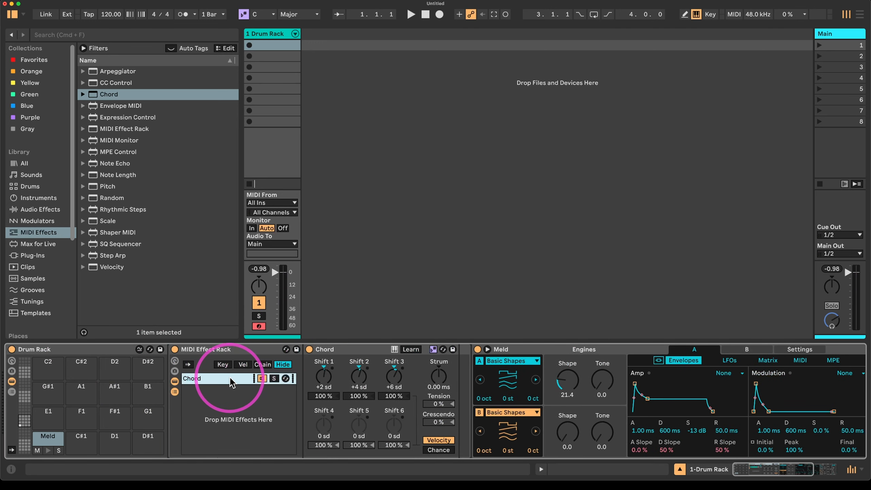
{"action": "key", "text": "super+d"}
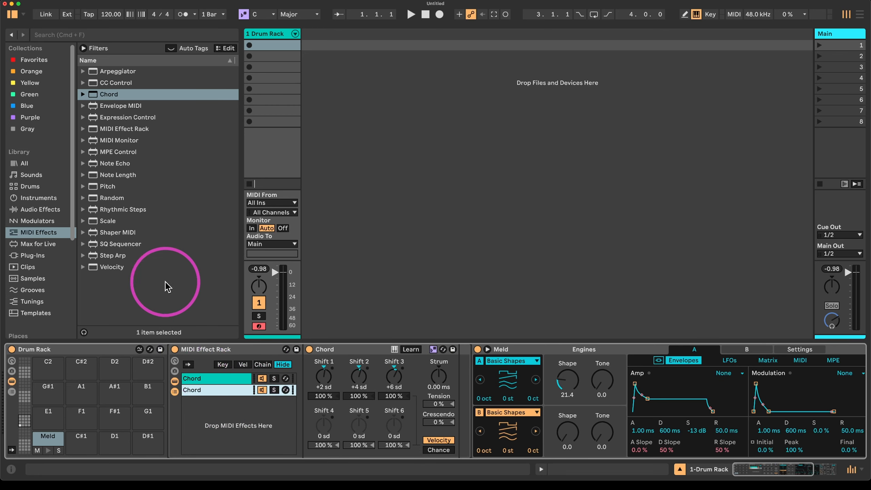
Insert two Pitch devices in series before the Chord device in the rack's second chain.
{"action": "left_click_drag", "start_coordinate": [110, 186], "coordinate": [315, 385]}
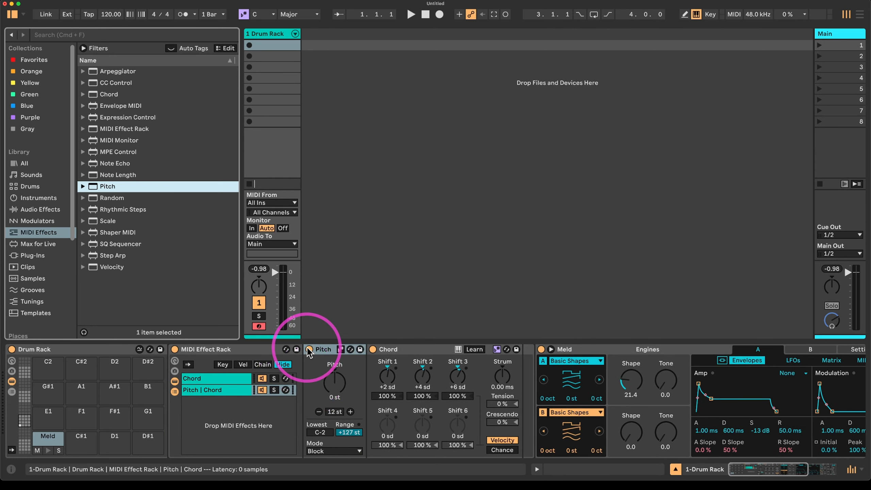
{"action": "left_click", "coordinate": [322, 349]}
{"action": "key", "text": "super+d"}
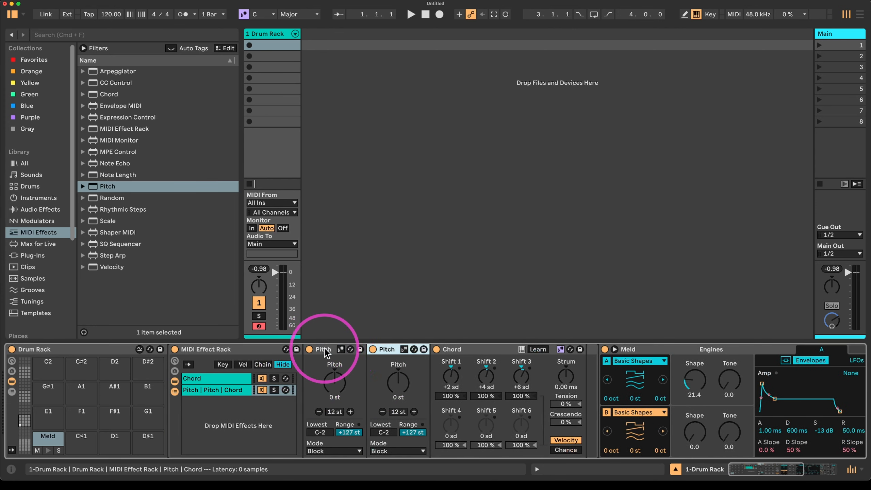
Insert two Pitch devices before Chord in the first chain too, and make each chain's second Pitch follow the current scale.
{"action": "left_click", "coordinate": [239, 379]}
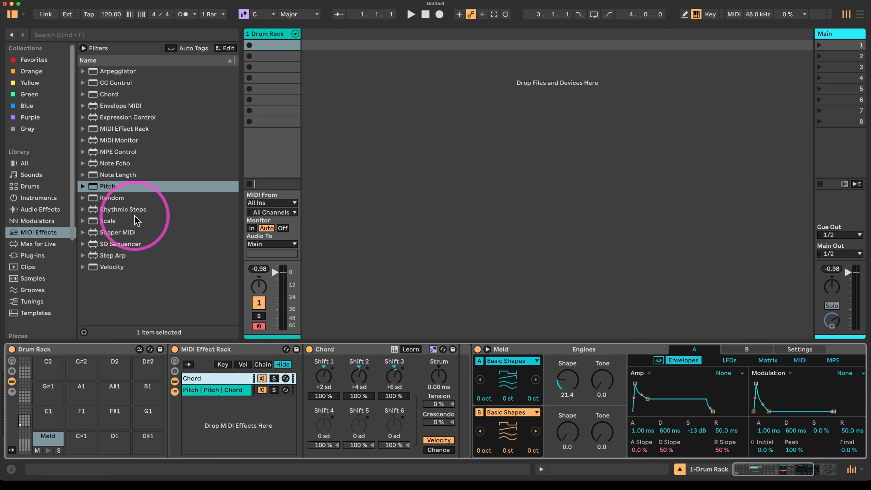
{"action": "left_click_drag", "start_coordinate": [113, 187], "coordinate": [325, 393]}
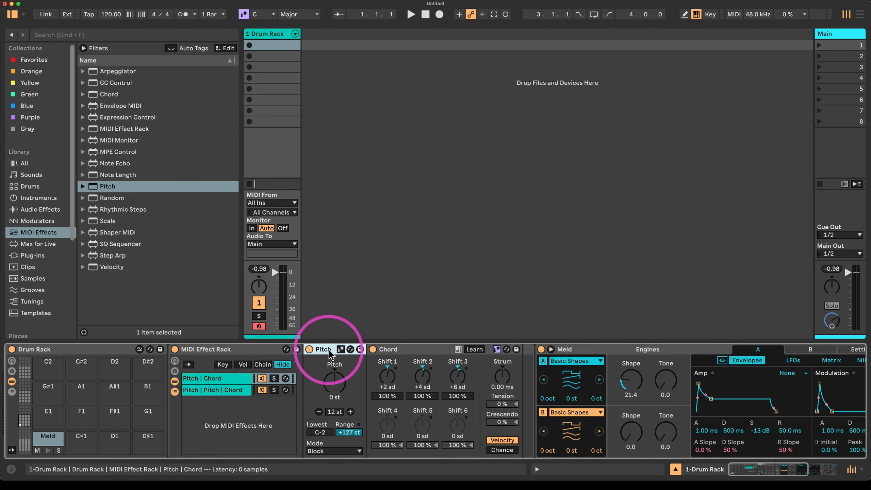
{"action": "key", "text": "super+d"}
{"action": "left_click", "coordinate": [405, 350]}
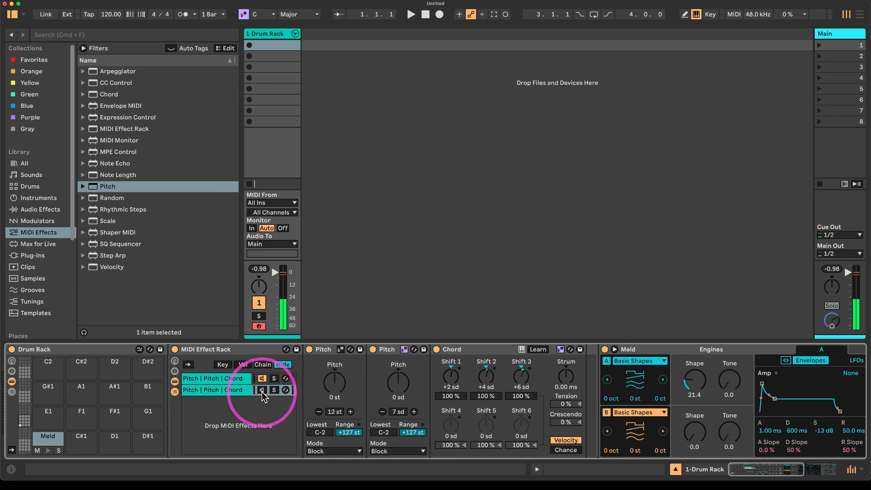
Deactivate the first chain, activate the second, and set the second chain's scale-aware Pitch to +2 sd.
{"action": "left_click", "coordinate": [205, 378]}
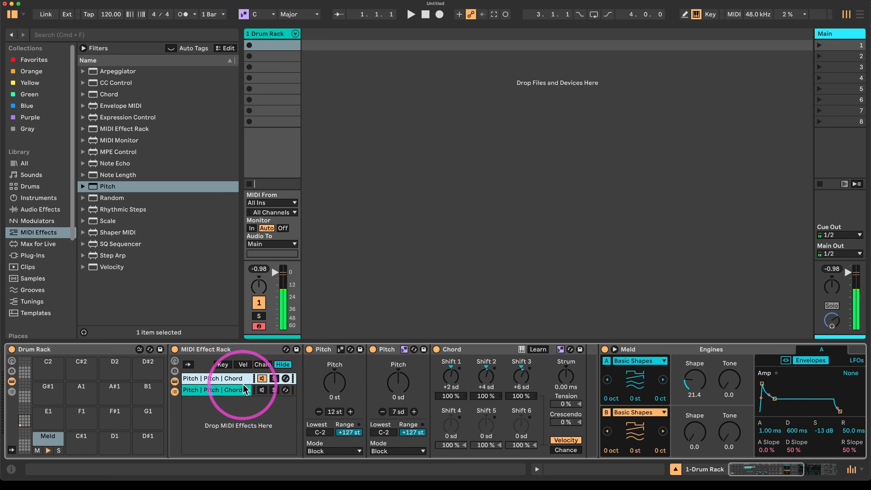
{"action": "left_click", "coordinate": [241, 391]}
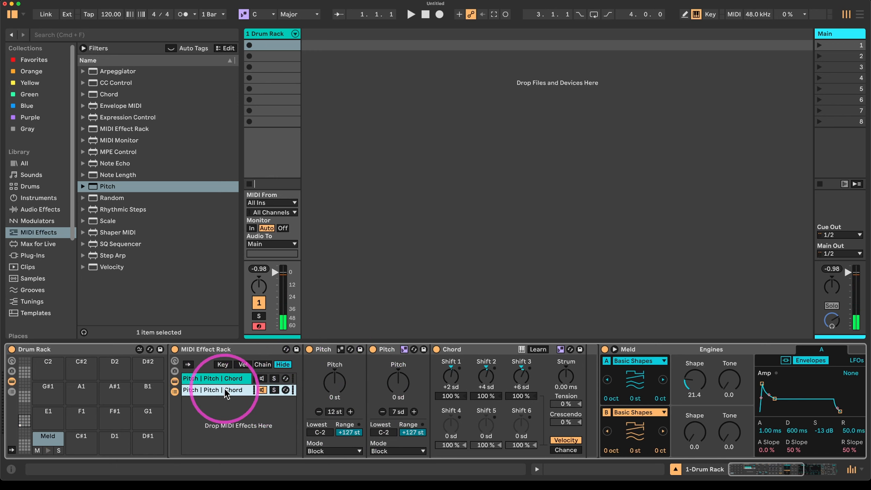
{"action": "left_click", "coordinate": [402, 387]}
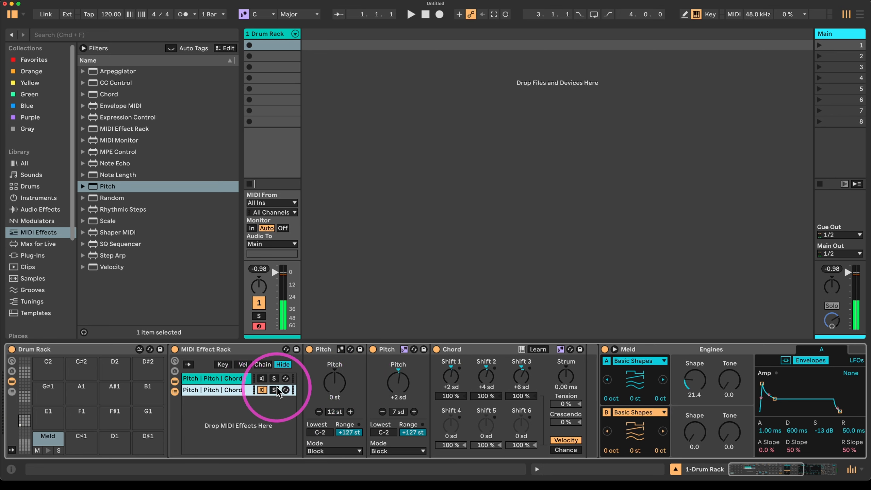
Restrict the MIDI Effect Rack's key zones so the first chain responds only to C3 and the second only to C#3.
{"action": "left_click", "coordinate": [316, 354]}
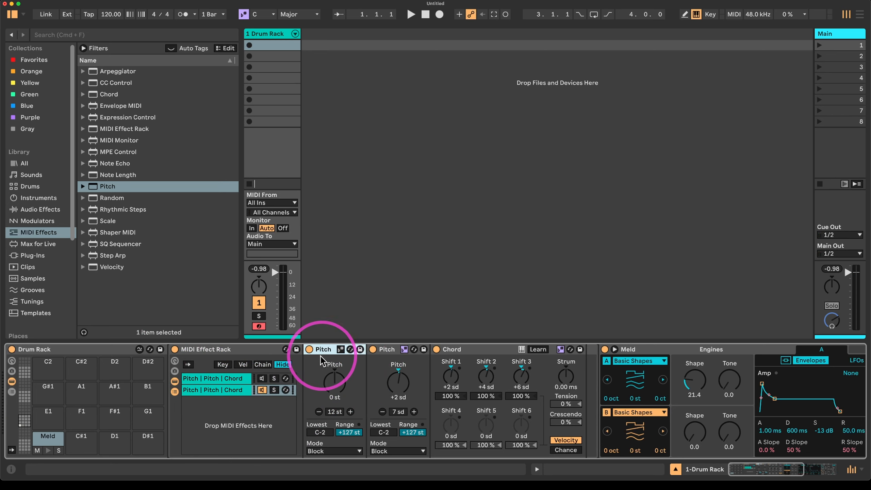
{"action": "left_click", "coordinate": [238, 366]}
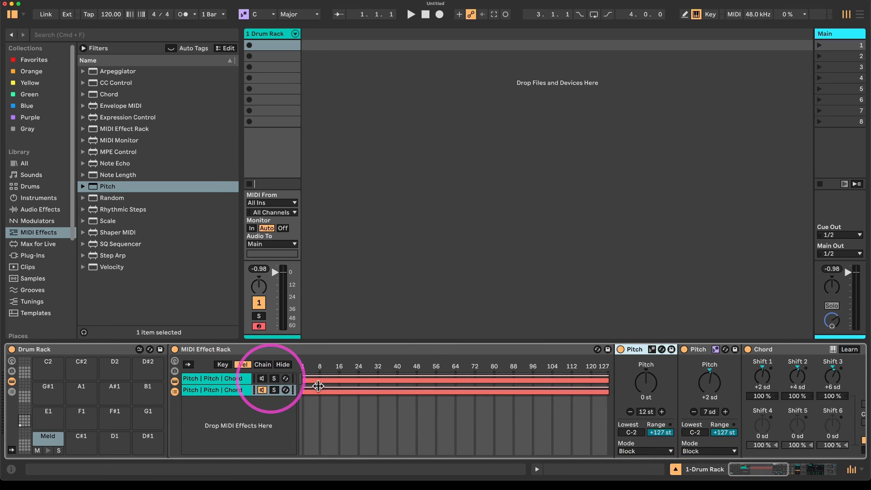
{"action": "left_click", "coordinate": [223, 365]}
{"action": "left_click", "coordinate": [316, 393]}
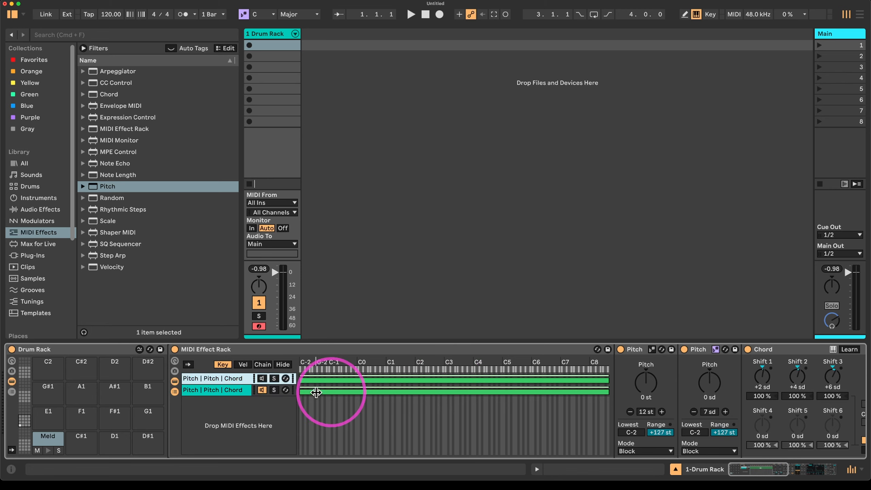
{"action": "left_click_drag", "start_coordinate": [300, 387], "coordinate": [441, 380]}
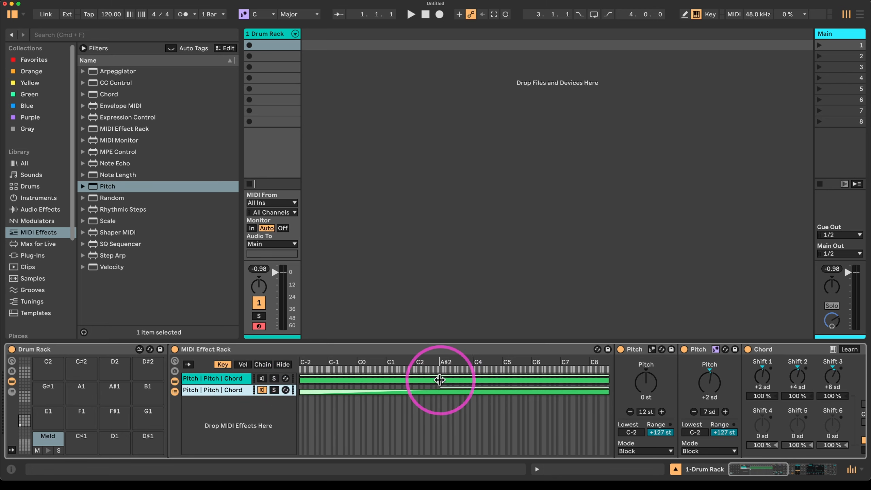
{"action": "key", "text": "super+z"}
{"action": "left_click", "coordinate": [237, 377], "text": "shift"}
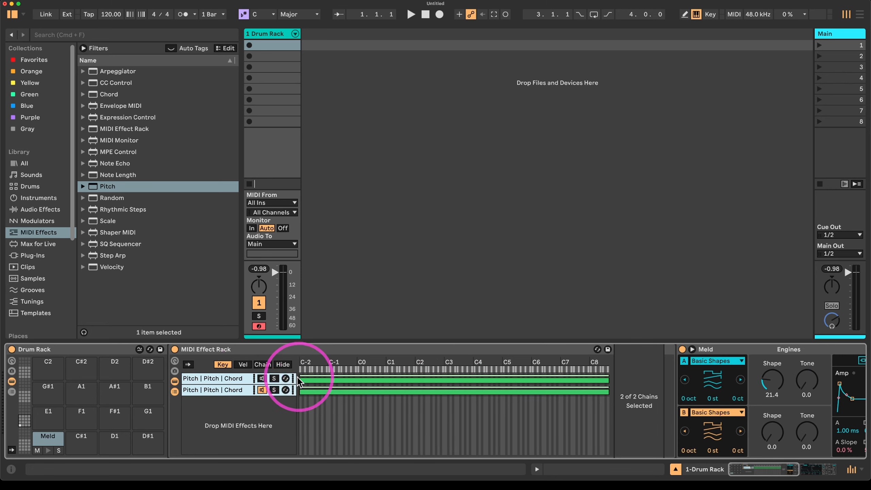
{"action": "left_click_drag", "start_coordinate": [299, 379], "coordinate": [447, 385]}
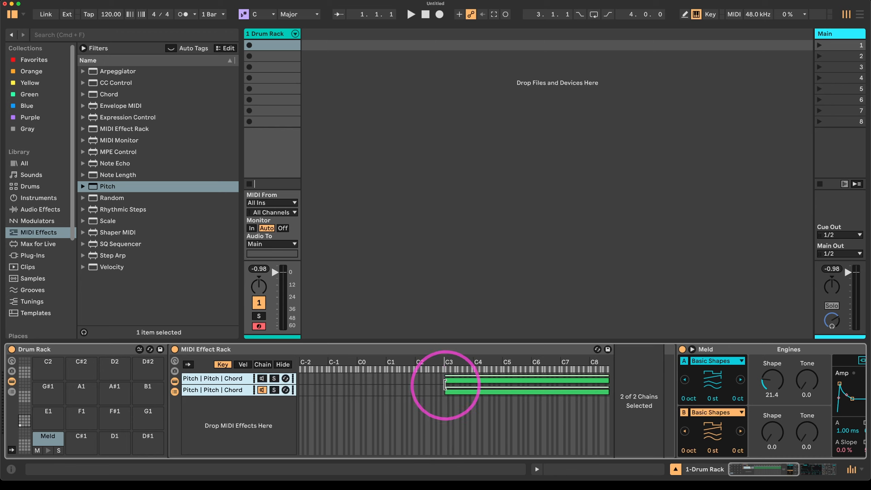
{"action": "left_click_drag", "start_coordinate": [608, 380], "coordinate": [453, 392]}
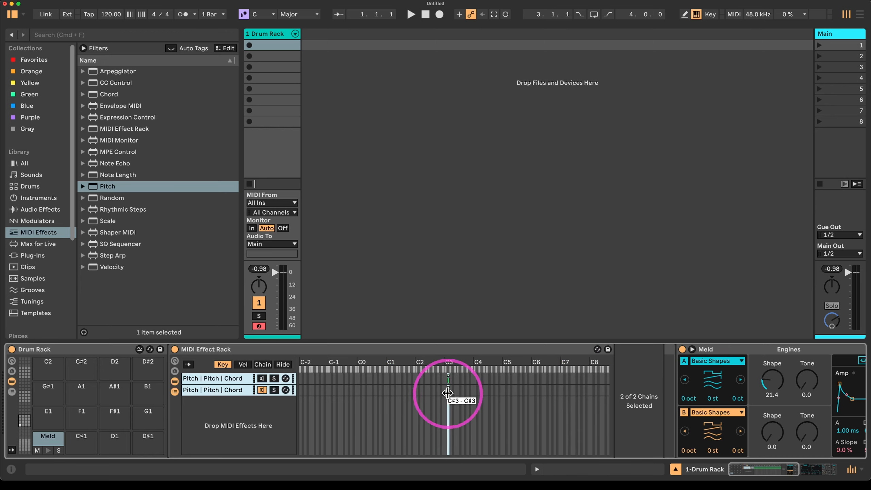
{"action": "left_click", "coordinate": [455, 394]}
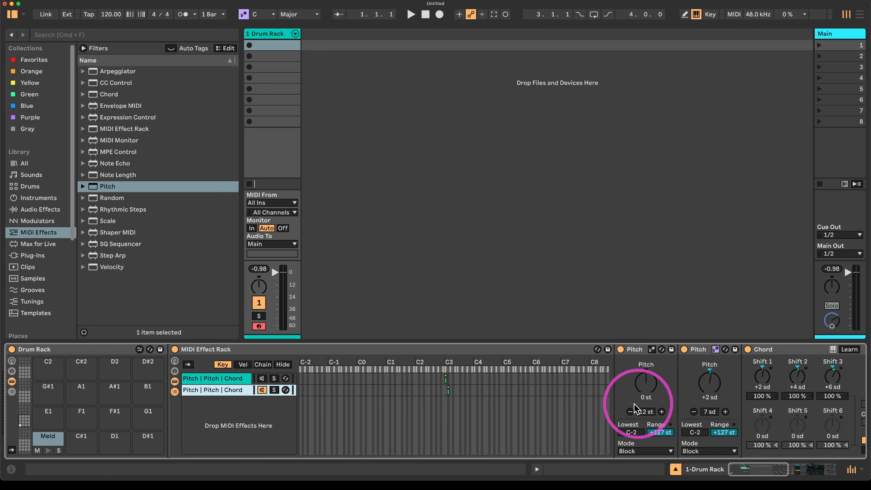
Reactivate the first chain, and set the first Pitch device in the second chain to -1 st.
{"action": "left_click", "coordinate": [223, 390]}
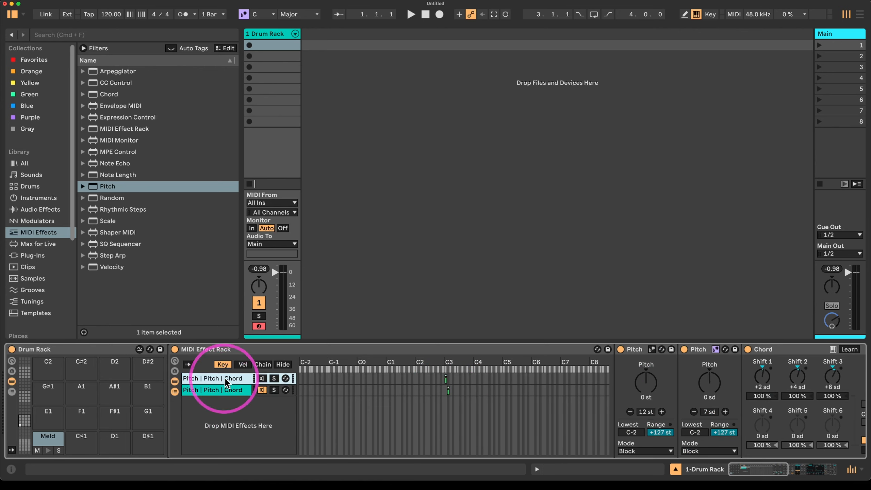
{"action": "left_click", "coordinate": [784, 357]}
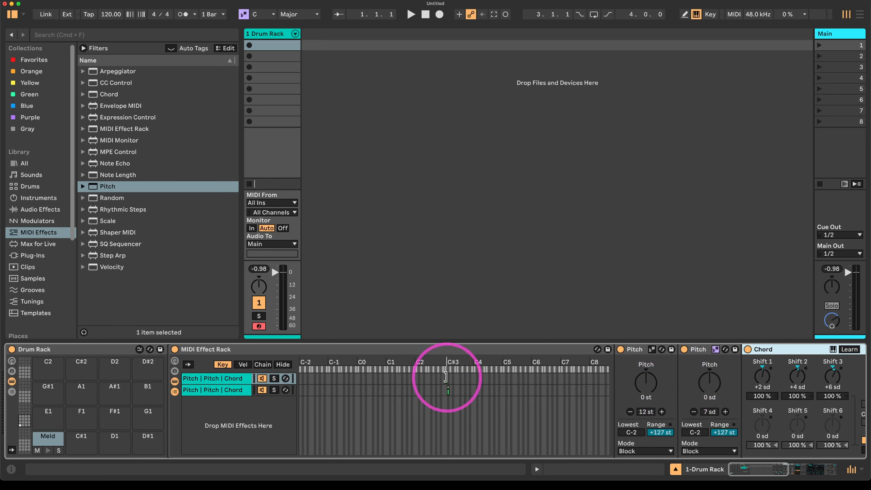
{"action": "left_click", "coordinate": [228, 391]}
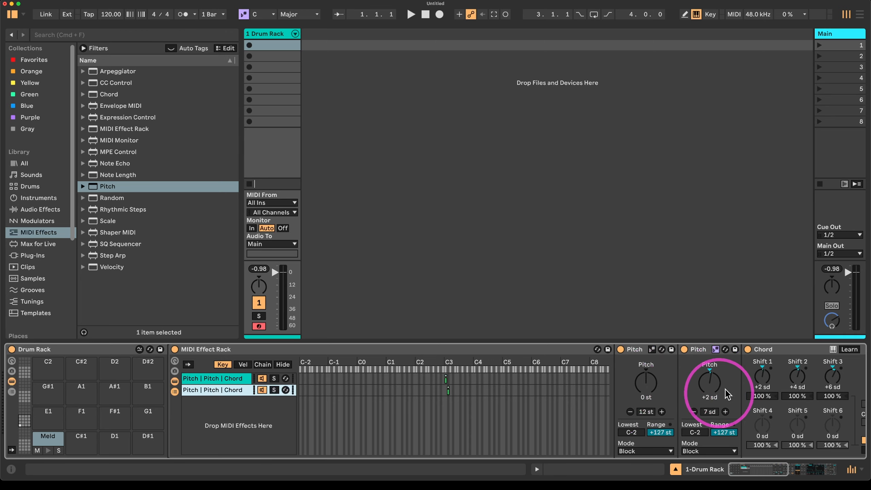
{"action": "left_click", "coordinate": [646, 384]}
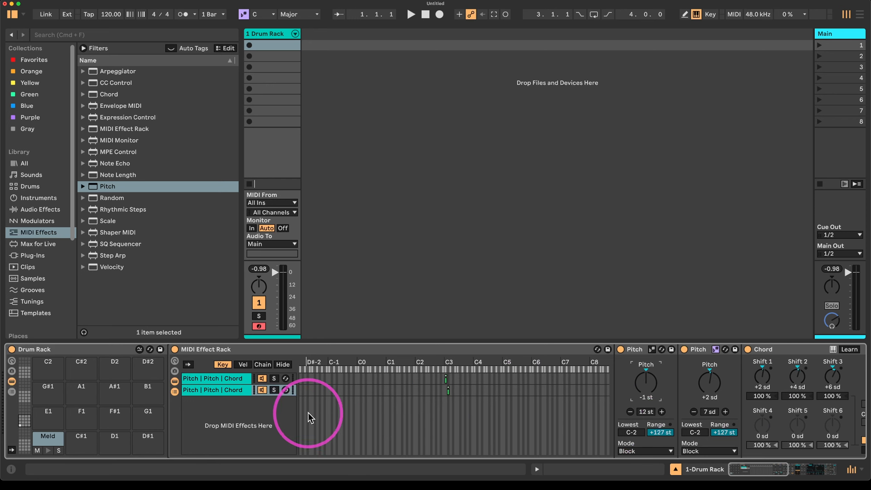
Compare the two chains' Pitch settings and examine the second chain's Chord device.
{"action": "left_click", "coordinate": [221, 391]}
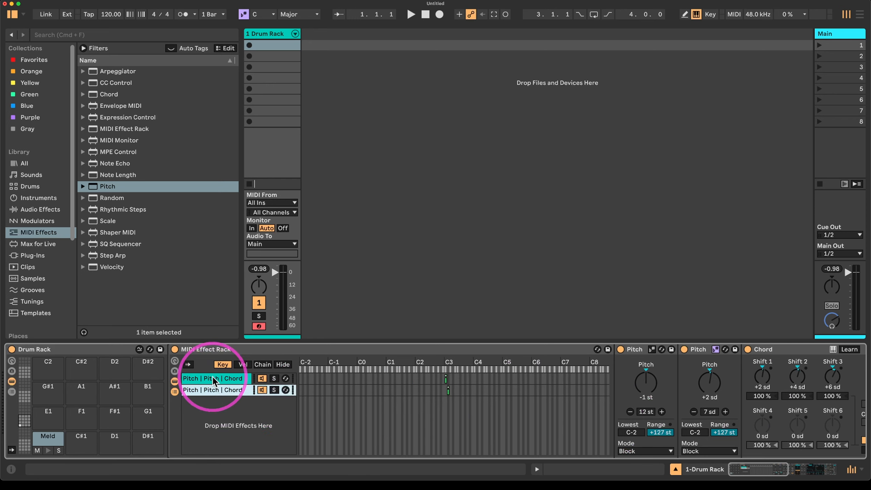
{"action": "left_click", "coordinate": [226, 391]}
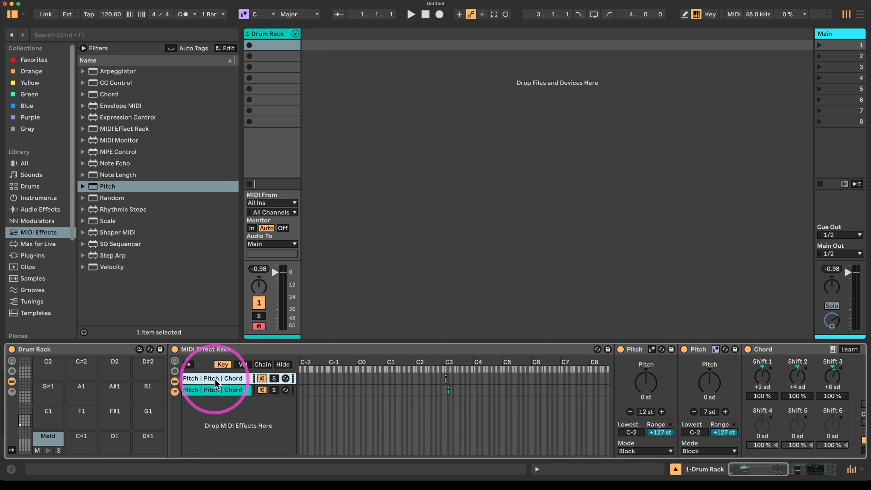
{"action": "left_click", "coordinate": [238, 378]}
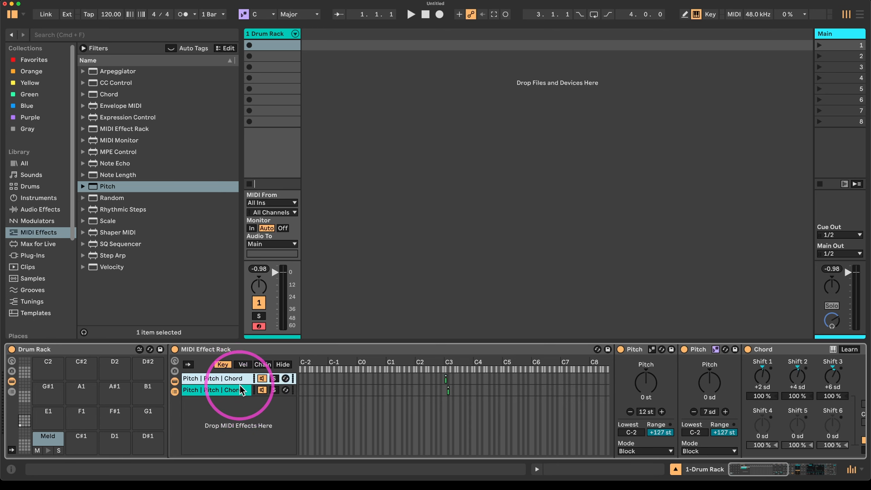
{"action": "left_click", "coordinate": [243, 392]}
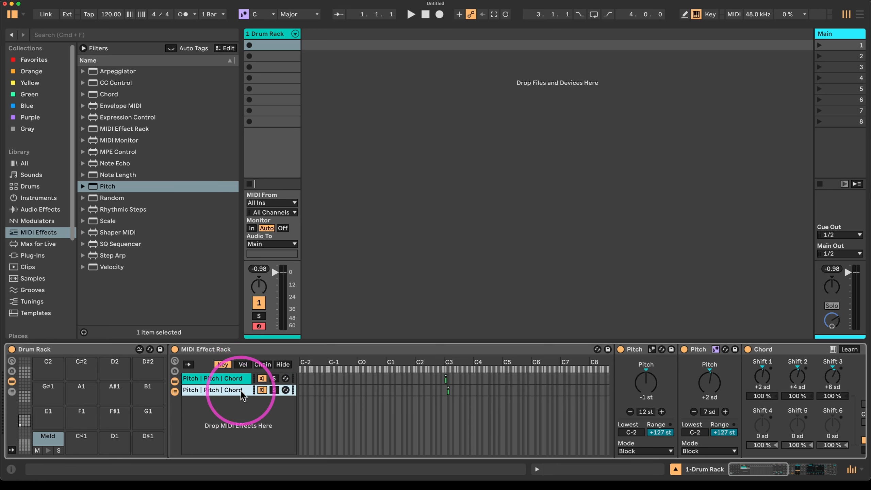
{"action": "left_click", "coordinate": [751, 350]}
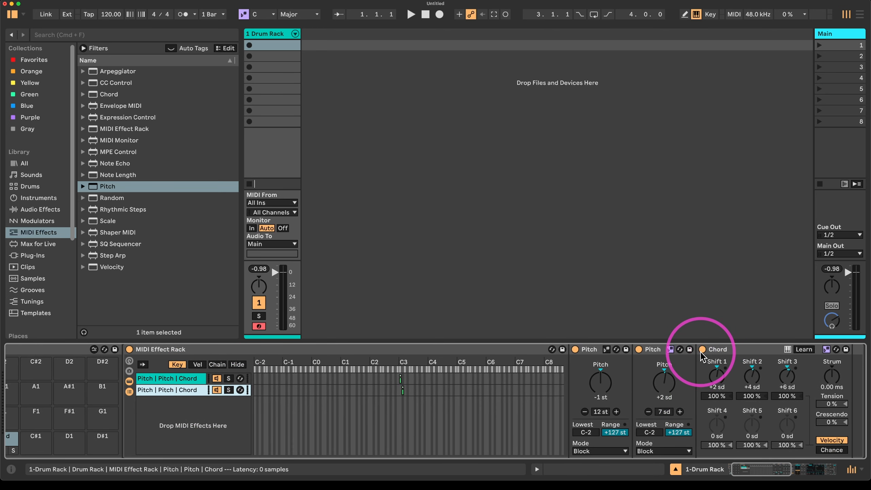
{"action": "left_click", "coordinate": [702, 350]}
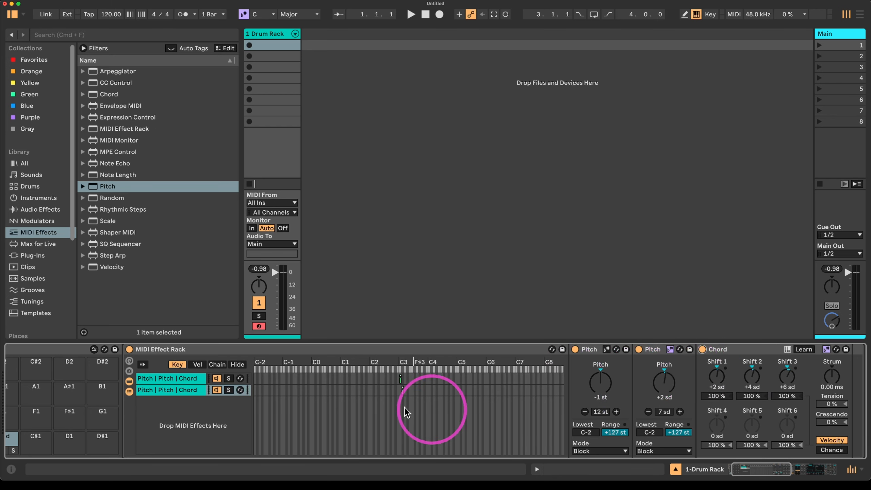
Insert another Pitch device between the Drum Rack's pads and the MIDI Effect Rack, and audition the C1 pad.
{"action": "left_click", "coordinate": [216, 380]}
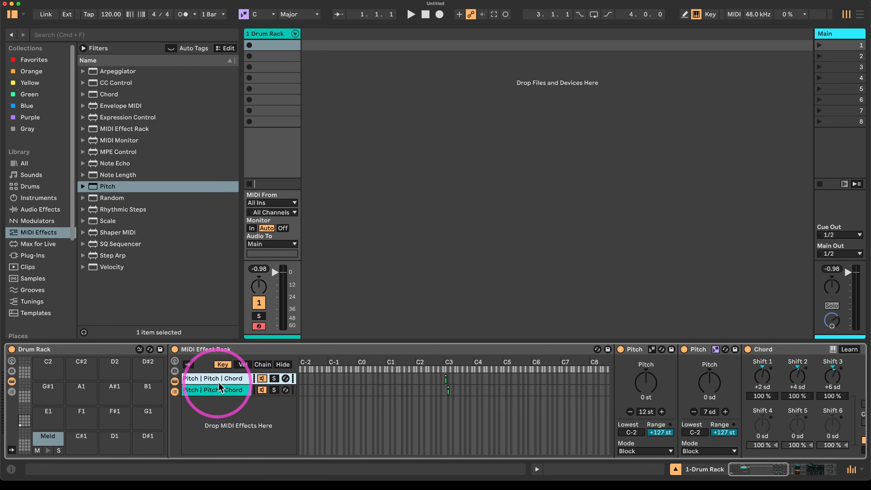
{"action": "left_click_drag", "start_coordinate": [116, 188], "coordinate": [180, 370]}
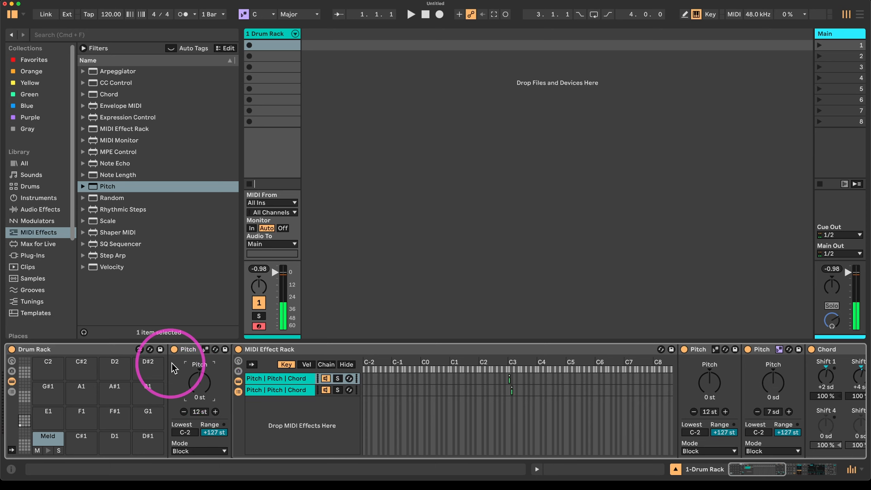
Group the new Pitch device into its own MIDI Effect Rack, duplicate the chain, and set the duplicate's Pitch to +1 st.
{"action": "left_click", "coordinate": [194, 350]}
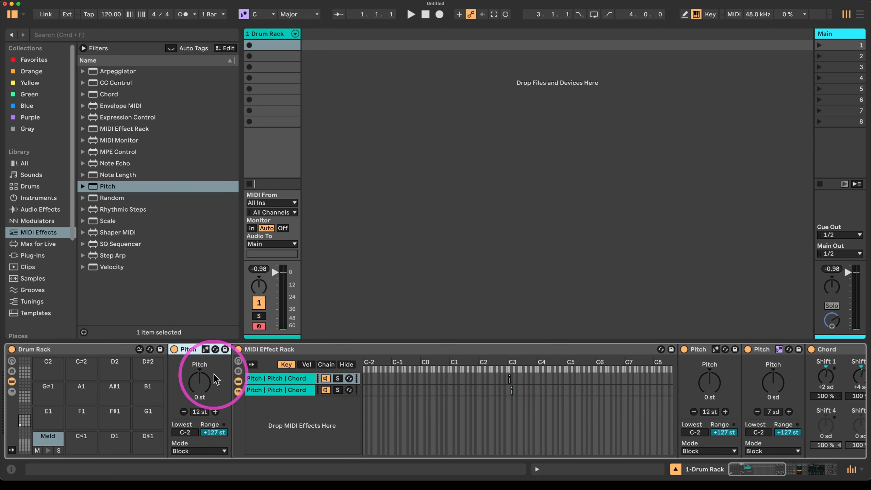
{"action": "key", "text": "super+g"}
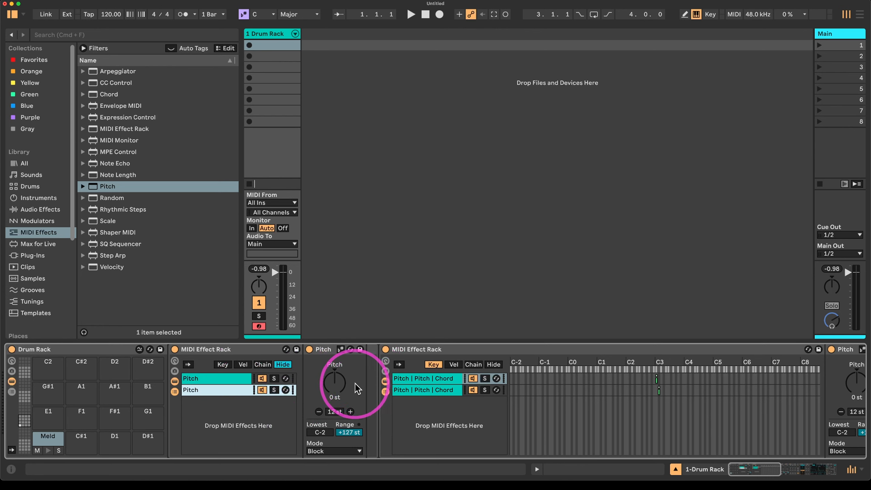
{"action": "key", "text": "super+d"}
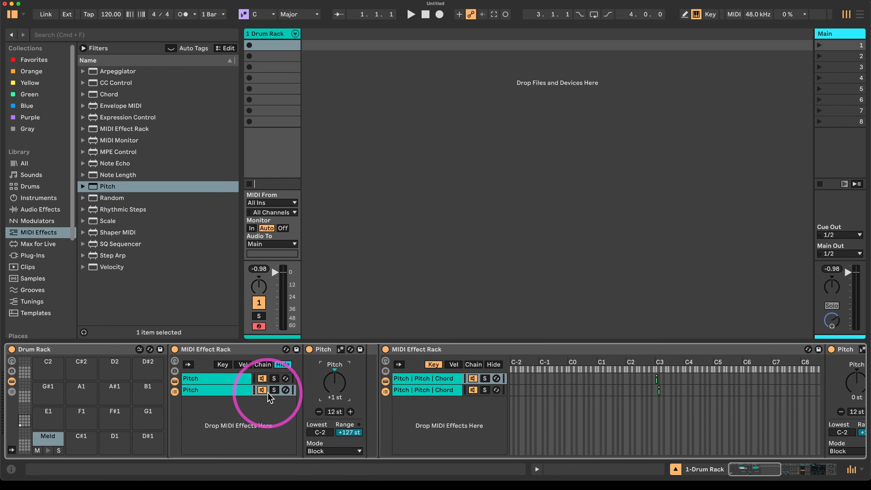
{"action": "left_click", "coordinate": [205, 389]}
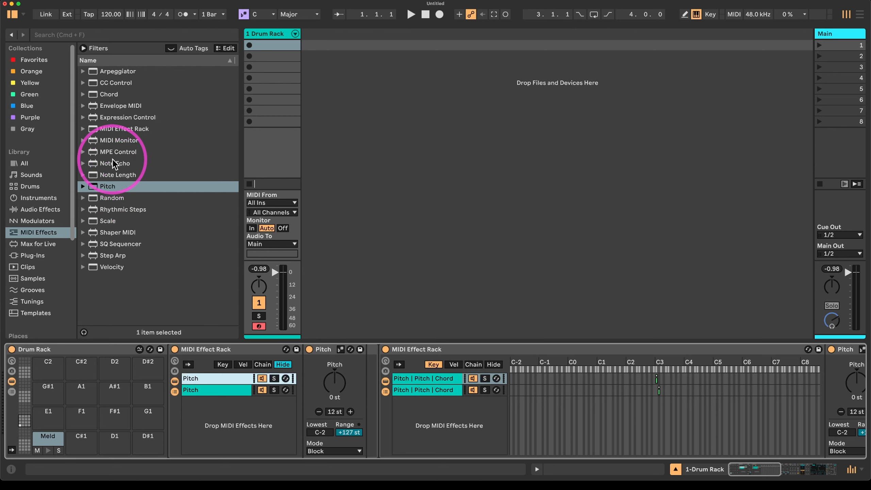
Insert a Note Echo ahead of the new two-chain Pitch rack and set its delay time to 33 ms.
{"action": "left_click_drag", "start_coordinate": [112, 164], "coordinate": [178, 375]}
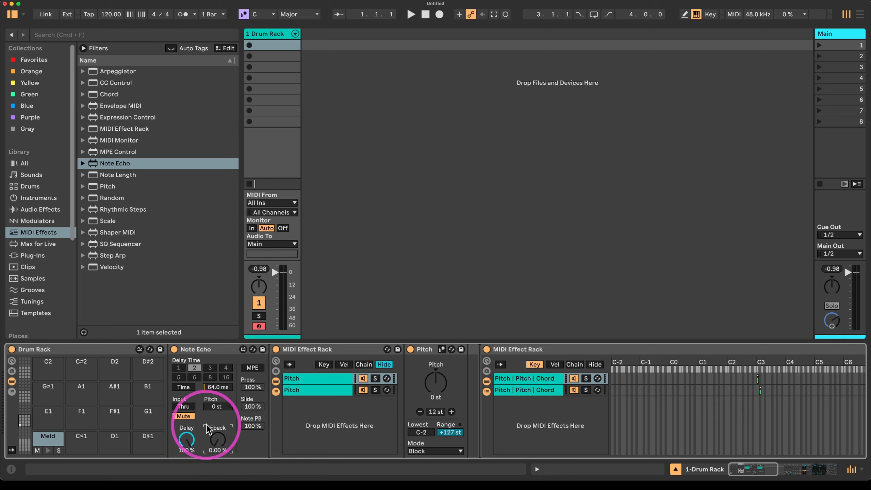
{"action": "left_click", "coordinate": [211, 354]}
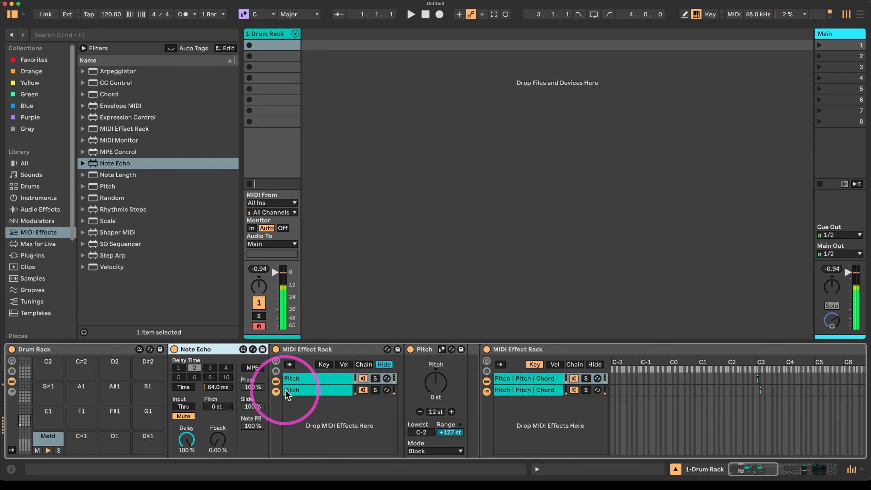
{"action": "left_click", "coordinate": [218, 388]}
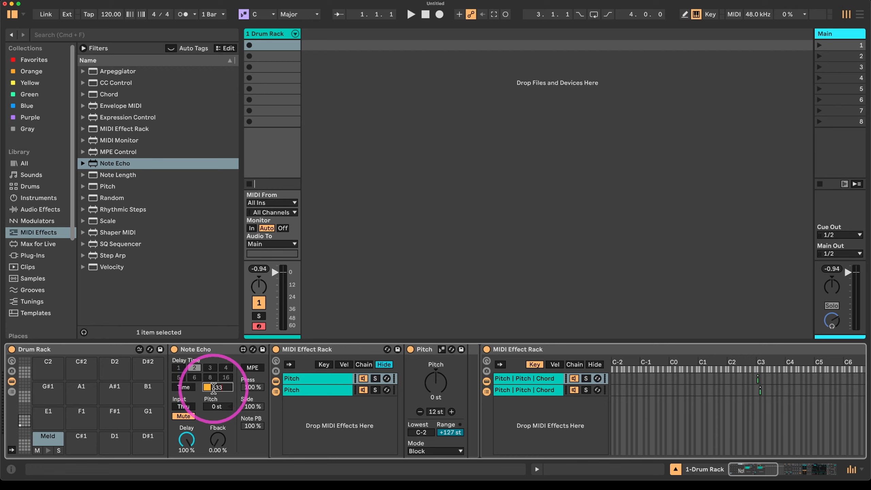
{"action": "key", "text": "Return"}
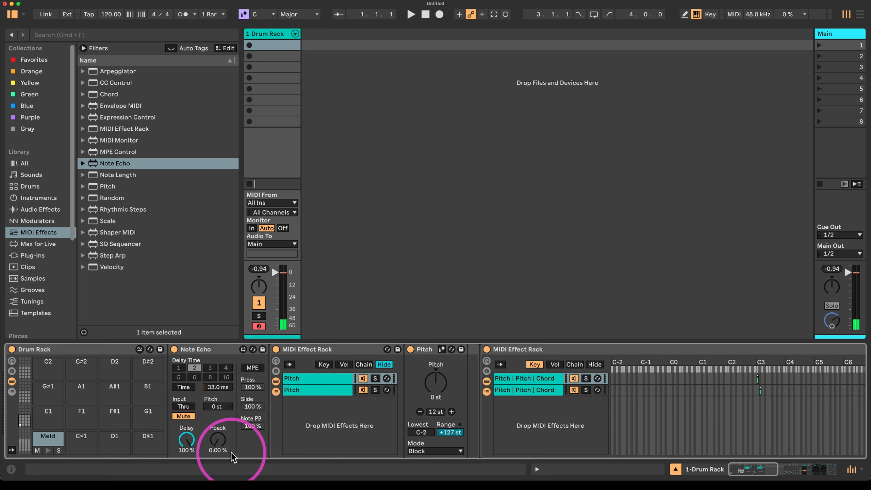
Show the key zones of the rack after Note Echo and compare the Pitch settings of its two chains.
{"action": "left_click", "coordinate": [323, 365]}
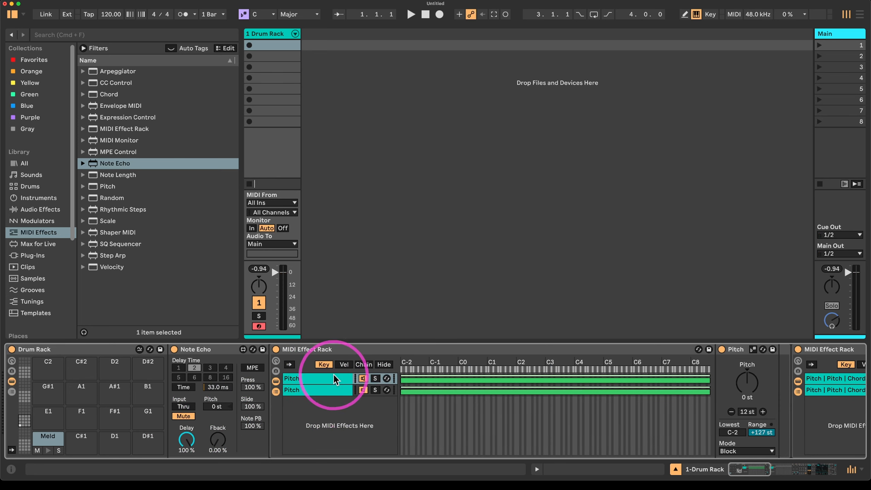
{"action": "left_click", "coordinate": [312, 391]}
{"action": "left_click", "coordinate": [319, 378]}
{"action": "left_click", "coordinate": [331, 391]}
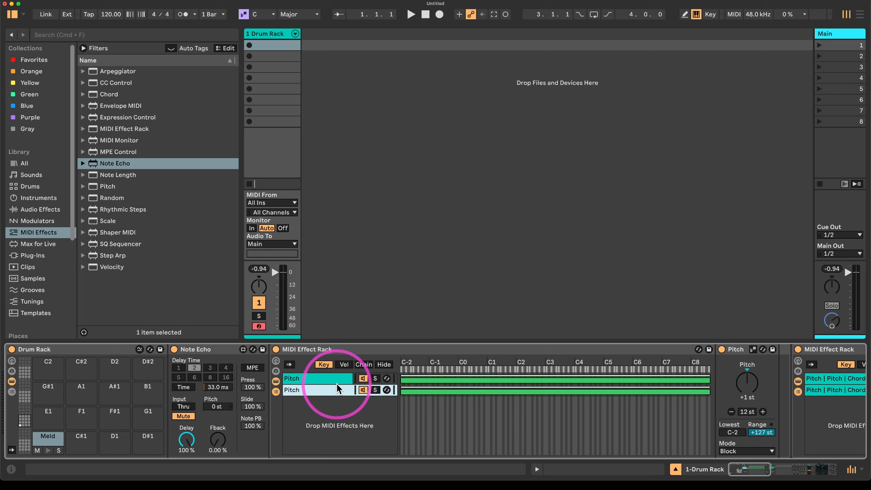
{"action": "left_click", "coordinate": [337, 379]}
{"action": "left_click", "coordinate": [335, 391]}
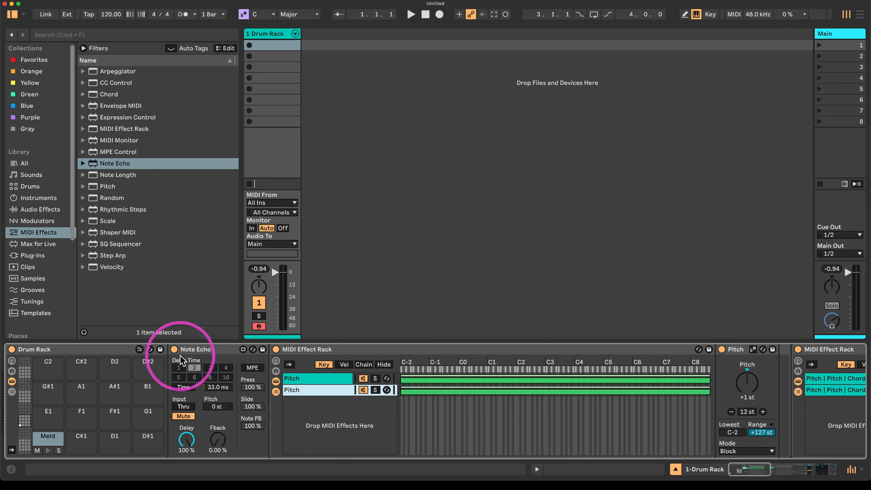
Check the C2 and C1 pads and display the Drum Rack's chain list.
{"action": "left_click", "coordinate": [47, 374]}
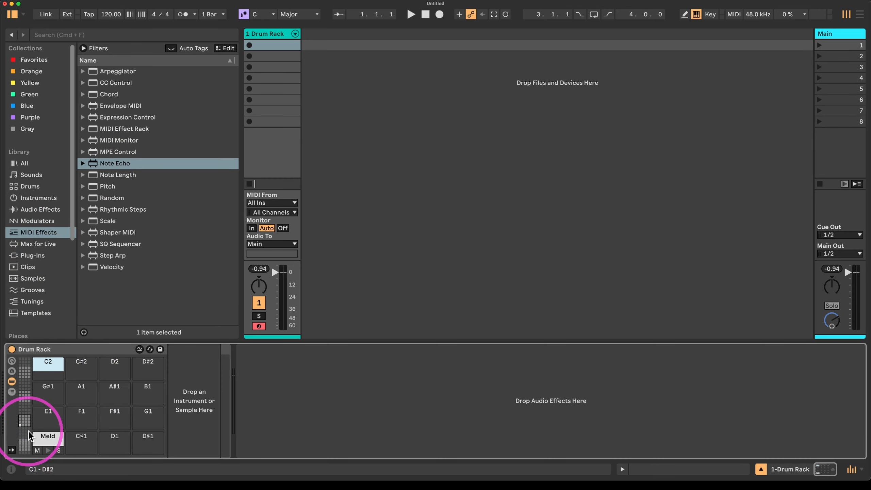
{"action": "left_click", "coordinate": [43, 441]}
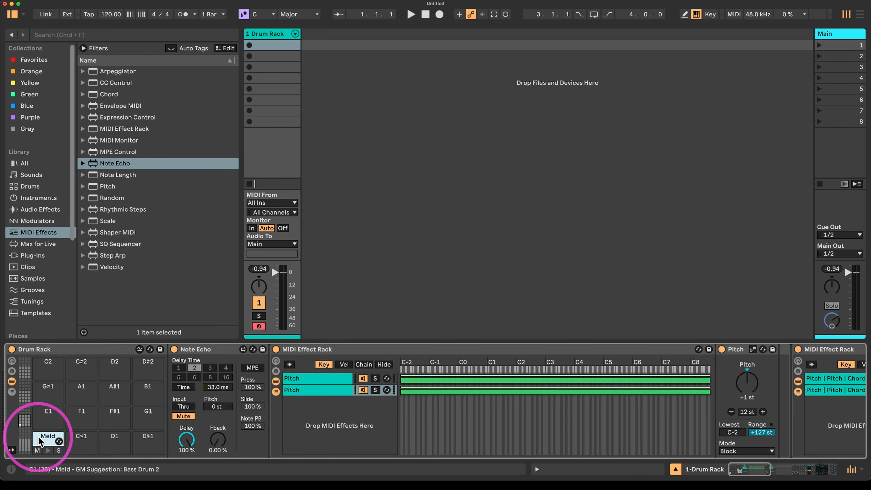
{"action": "left_click", "coordinate": [59, 348]}
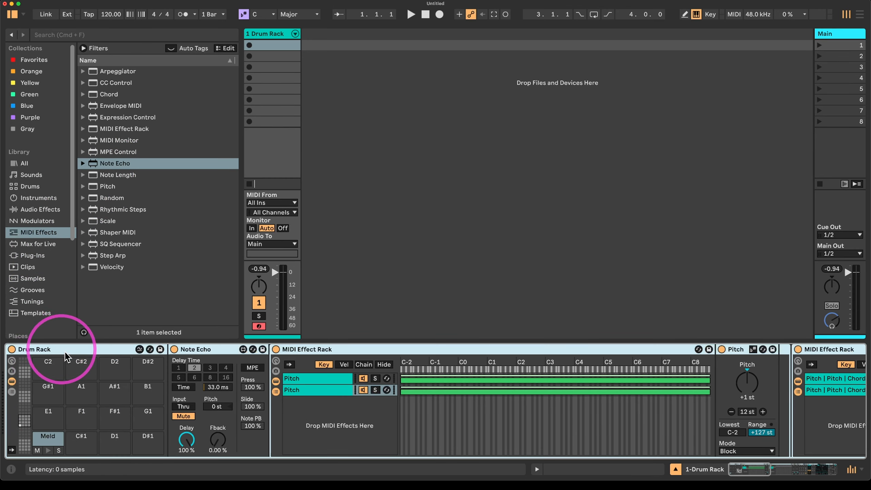
{"action": "left_click", "coordinate": [11, 392]}
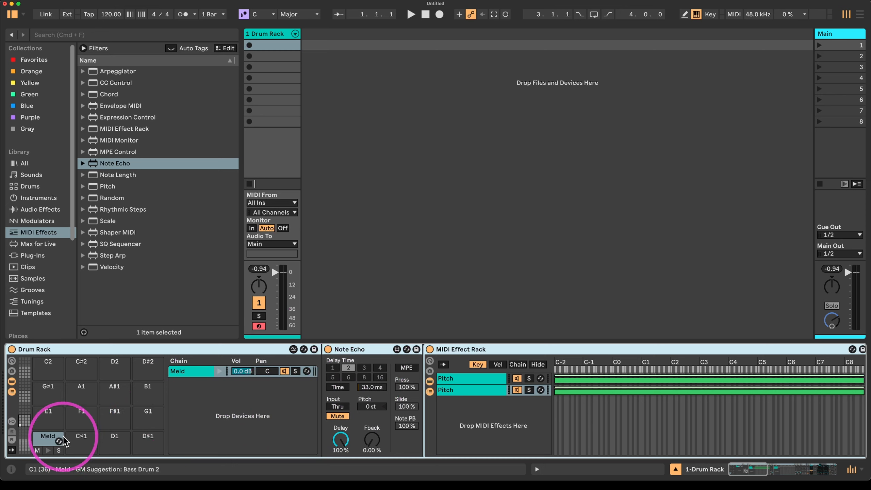
{"action": "left_click", "coordinate": [40, 444]}
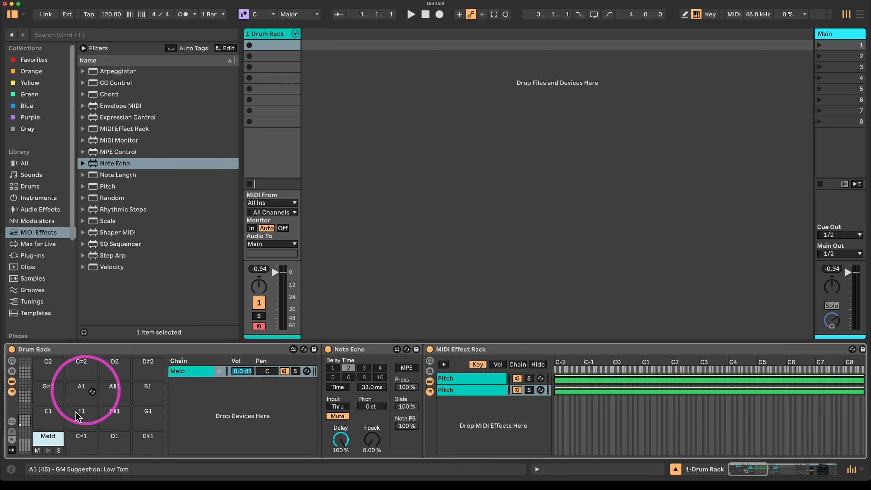
Load an Operator instrument onto the Drum Rack's empty C2 pad.
{"action": "left_click", "coordinate": [123, 117]}
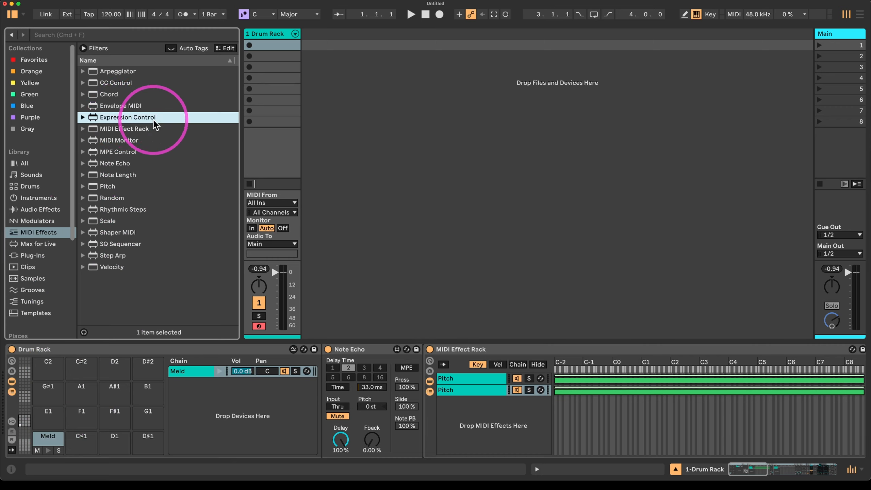
{"action": "left_click", "coordinate": [53, 372]}
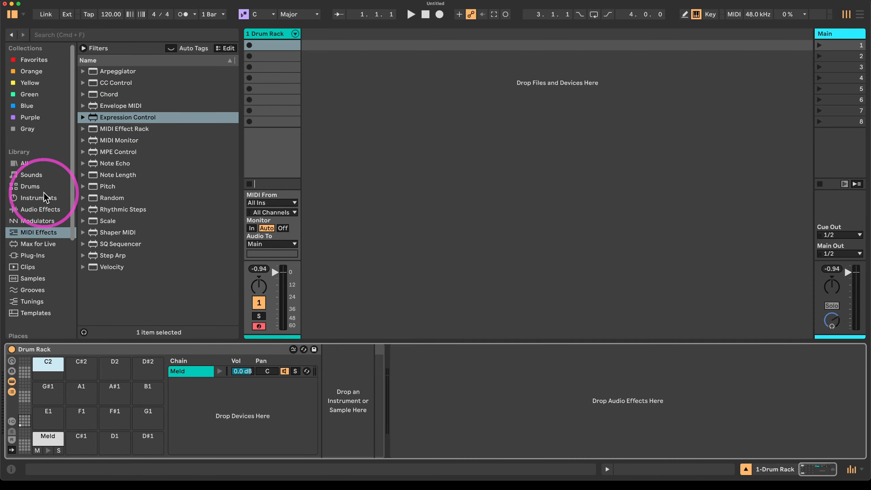
{"action": "left_click", "coordinate": [38, 198]}
{"action": "scroll", "coordinate": [139, 145], "scroll_direction": "up", "scroll_amount": 2}
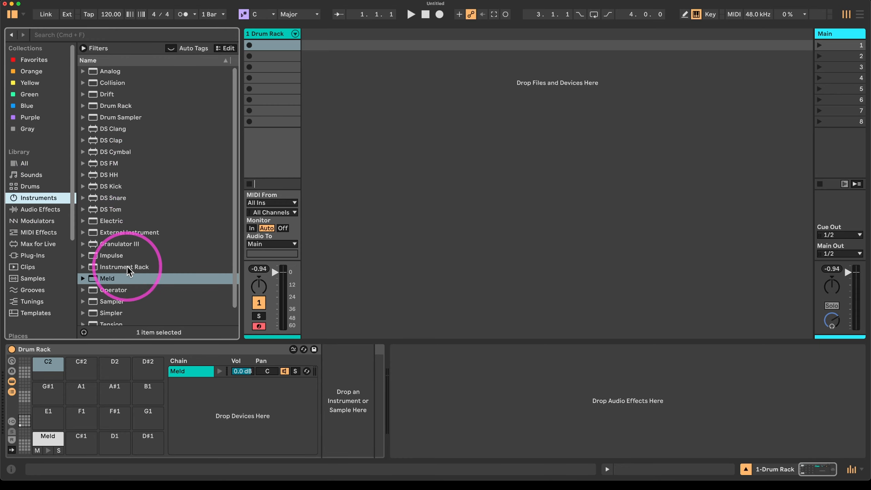
{"action": "left_click_drag", "start_coordinate": [104, 294], "coordinate": [59, 369]}
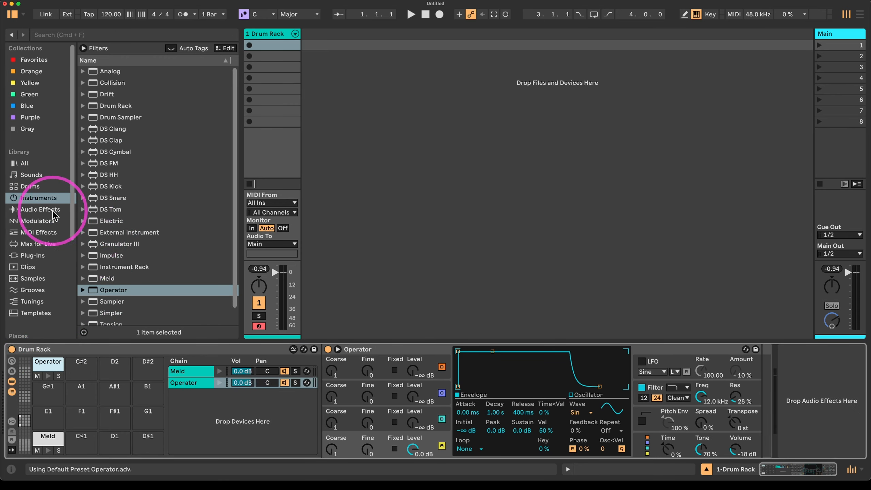
Insert a Note Length device before Operator and turn on its Latch option.
{"action": "left_click", "coordinate": [37, 220]}
{"action": "left_click", "coordinate": [48, 233]}
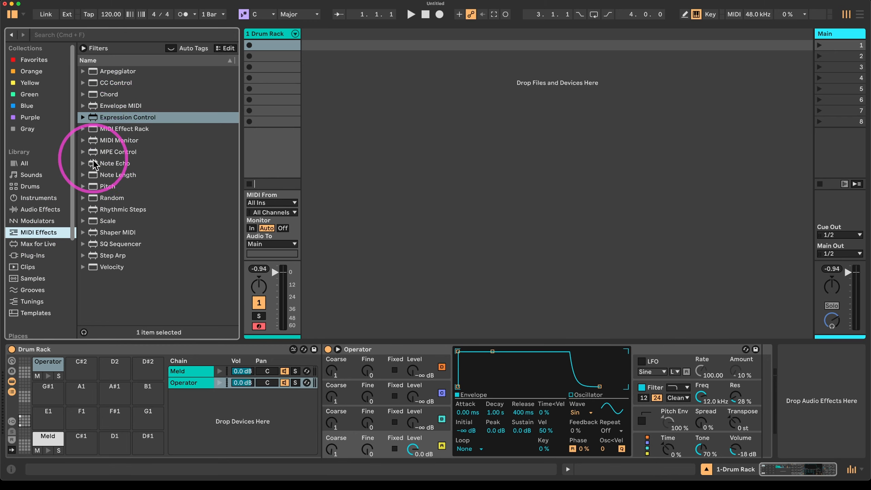
{"action": "left_click_drag", "start_coordinate": [119, 177], "coordinate": [324, 357]}
{"action": "left_click", "coordinate": [344, 378]}
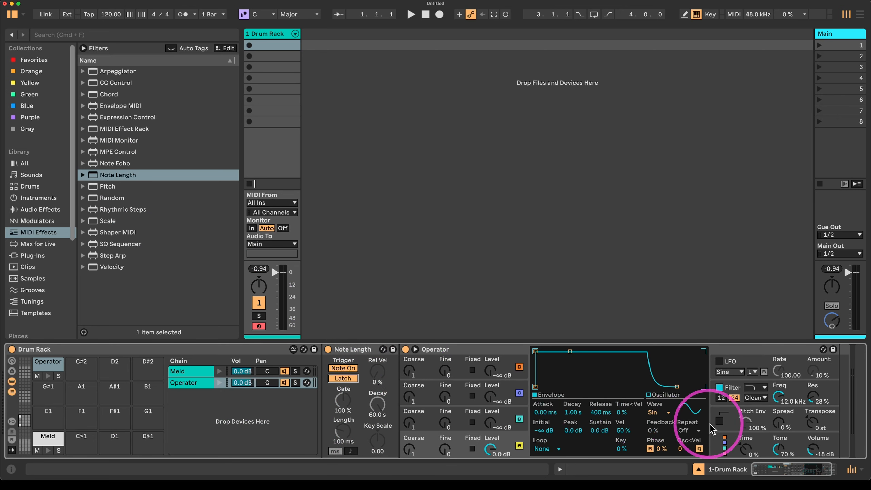
Review Operator's global and oscillator A settings, and test Note Length by switching Latch off and on again.
{"action": "left_click", "coordinate": [815, 445]}
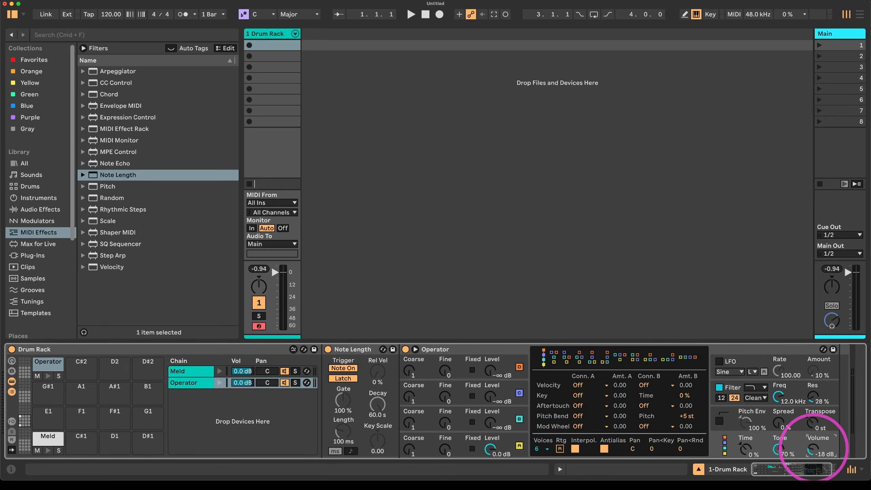
{"action": "left_click", "coordinate": [497, 448]}
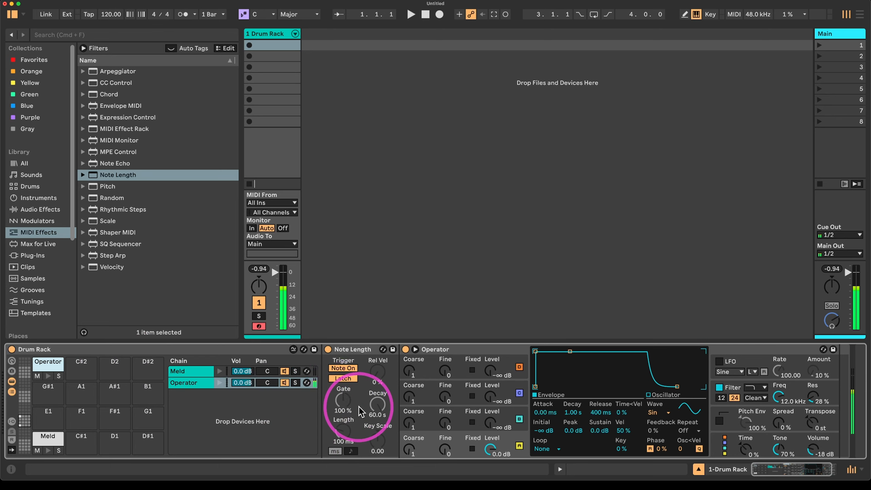
{"action": "left_click", "coordinate": [343, 379]}
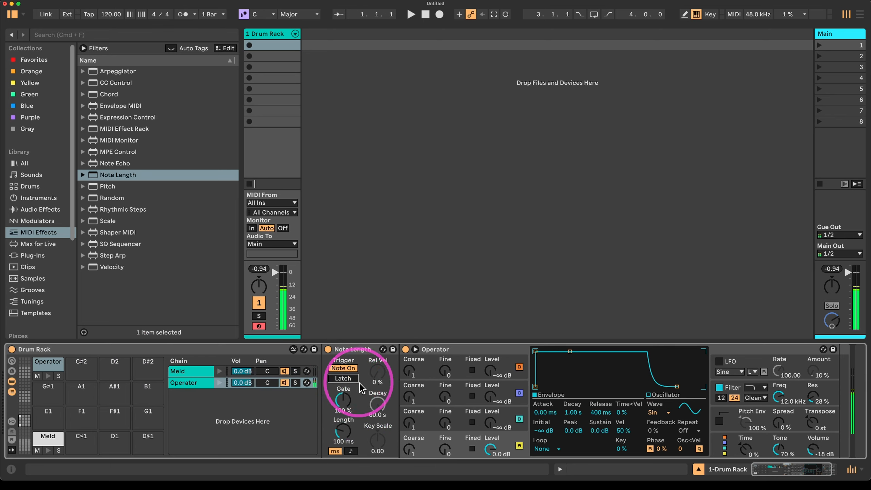
{"action": "left_click", "coordinate": [343, 378]}
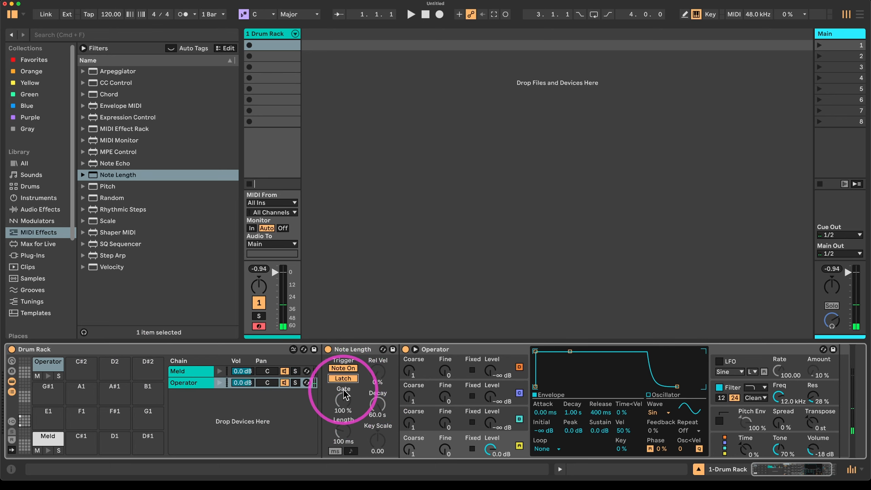
Add an Envelope Follower after Operator and set its Gain to 28 dB.
{"action": "scroll", "coordinate": [621, 432], "scroll_direction": "right", "scroll_amount": 3}
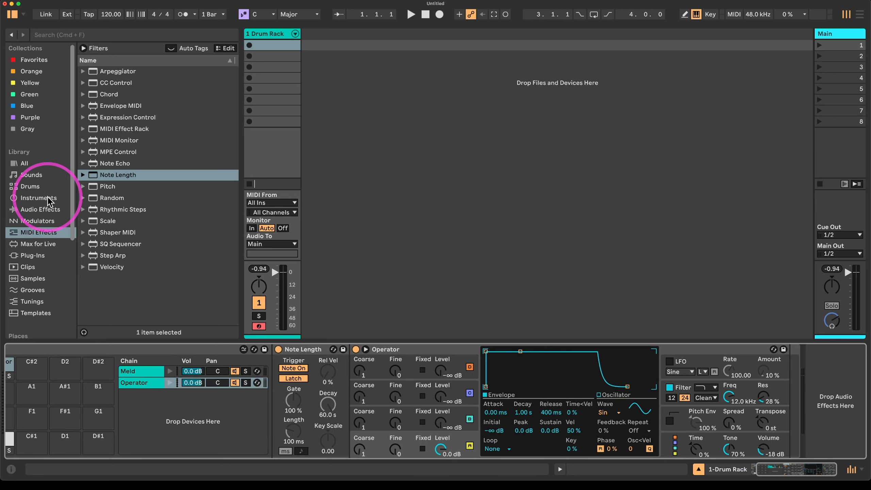
{"action": "left_click", "coordinate": [36, 198]}
{"action": "left_click", "coordinate": [38, 209]}
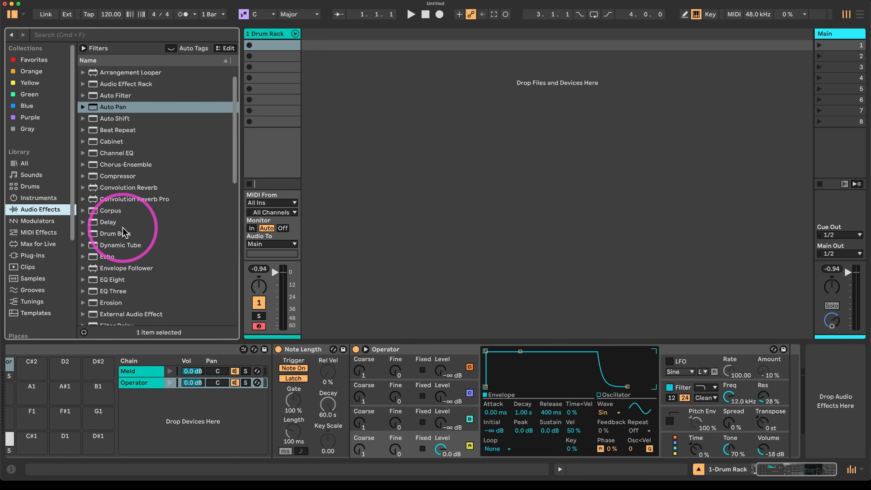
{"action": "scroll", "coordinate": [133, 213], "scroll_direction": "down", "scroll_amount": 5}
{"action": "scroll", "coordinate": [121, 192], "scroll_direction": "up", "scroll_amount": 6}
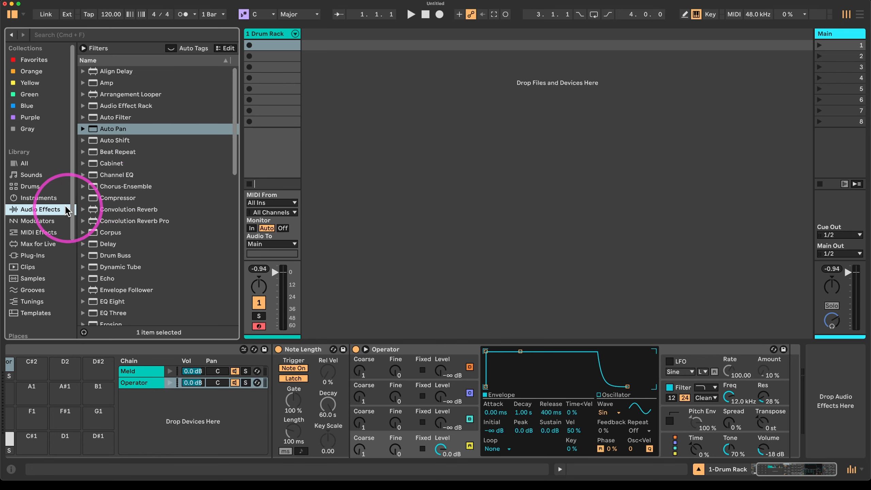
{"action": "scroll", "coordinate": [99, 155], "scroll_direction": "down", "scroll_amount": 4}
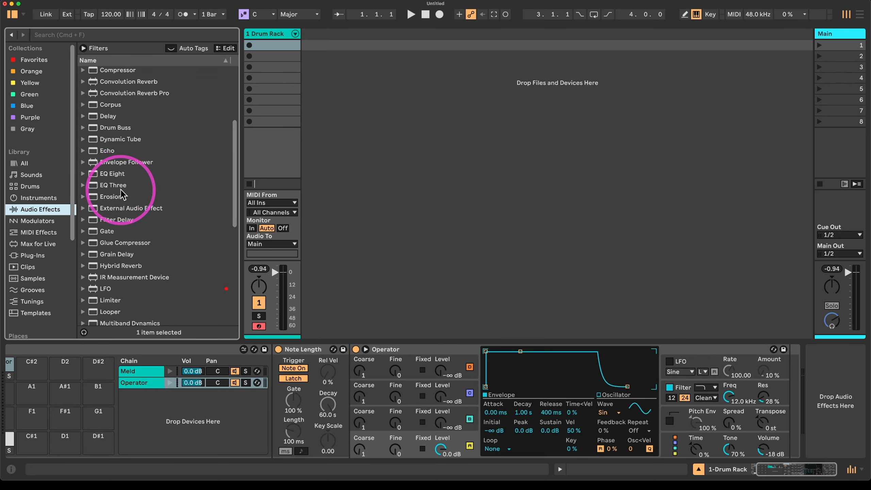
{"action": "left_click_drag", "start_coordinate": [124, 162], "coordinate": [759, 379]}
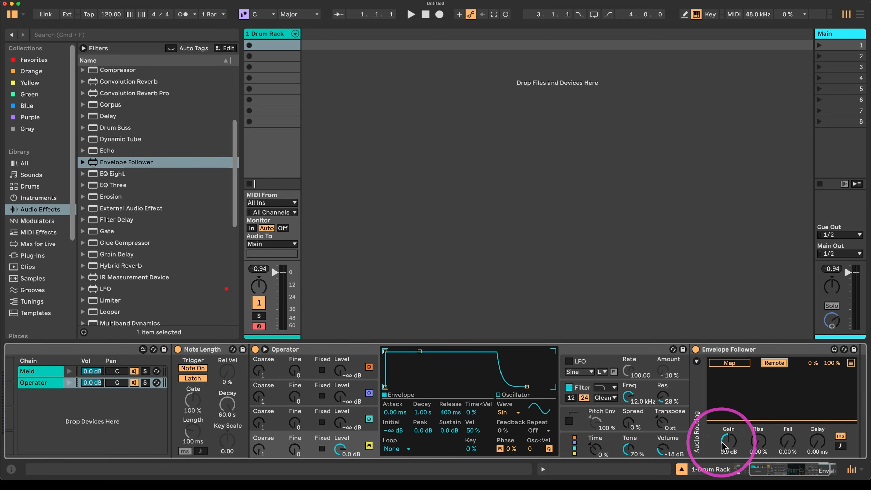
{"action": "mouse_move", "coordinate": [723, 446]}
{"action": "left_mouse_down"}
{"action": "mouse_move", "coordinate": [732, 421]}
{"action": "mouse_move", "coordinate": [730, 442]}
{"action": "left_mouse_up"}
Add a Utility after the Envelope Follower and set its Gain to -inf dB.
{"action": "scroll", "coordinate": [730, 442], "scroll_direction": "right", "scroll_amount": 3}
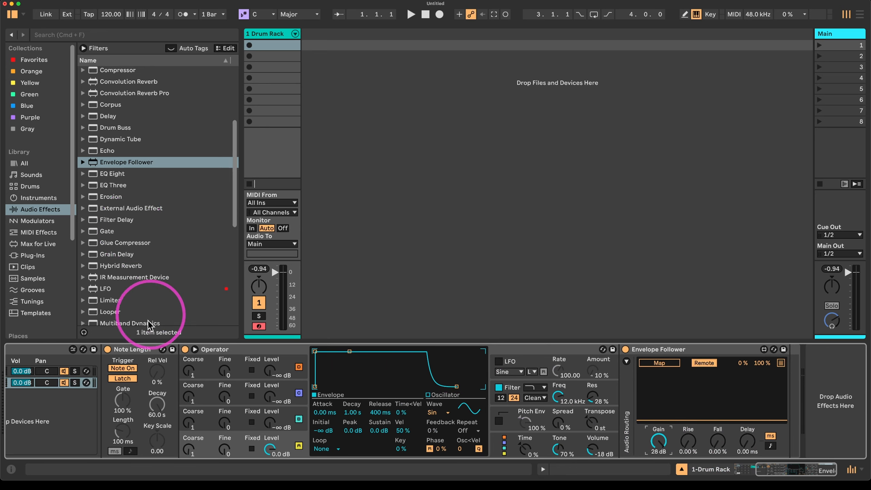
{"action": "scroll", "coordinate": [138, 292], "scroll_direction": "down", "scroll_amount": 10}
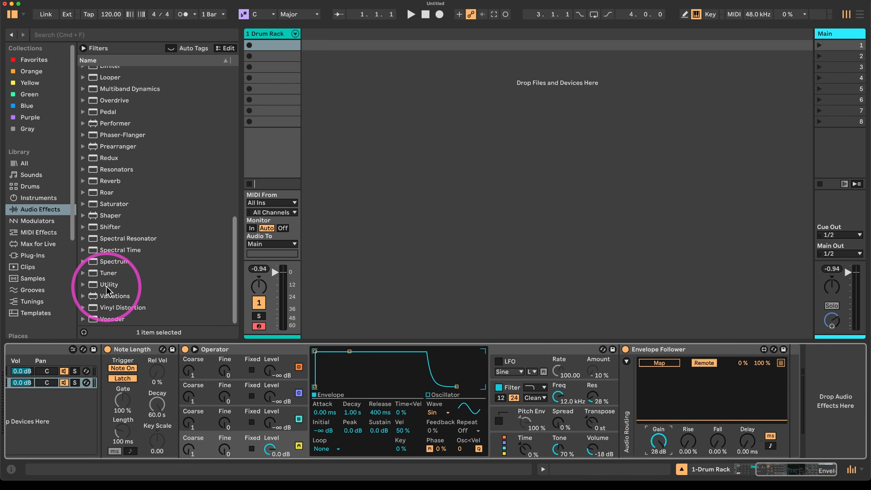
{"action": "mouse_move", "coordinate": [107, 286]}
{"action": "left_mouse_down"}
{"action": "mouse_move", "coordinate": [522, 365]}
{"action": "mouse_move", "coordinate": [764, 399]}
{"action": "mouse_move", "coordinate": [794, 381]}
{"action": "left_mouse_up"}
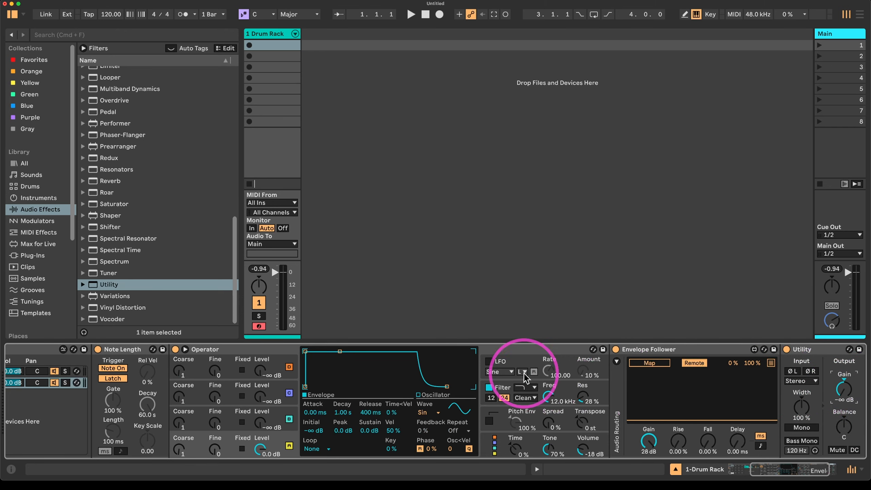
{"action": "scroll", "coordinate": [525, 360], "scroll_direction": "left", "scroll_amount": 10}
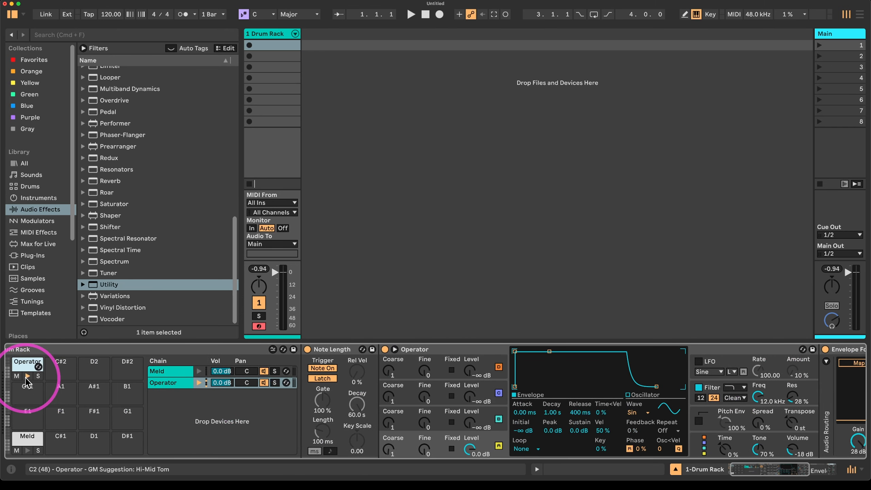
Examine the Operator pad's device chain and how its Envelope Follower responds to the latched Note Length when the pad is played.
{"action": "scroll", "coordinate": [652, 409], "scroll_direction": "right", "scroll_amount": 5}
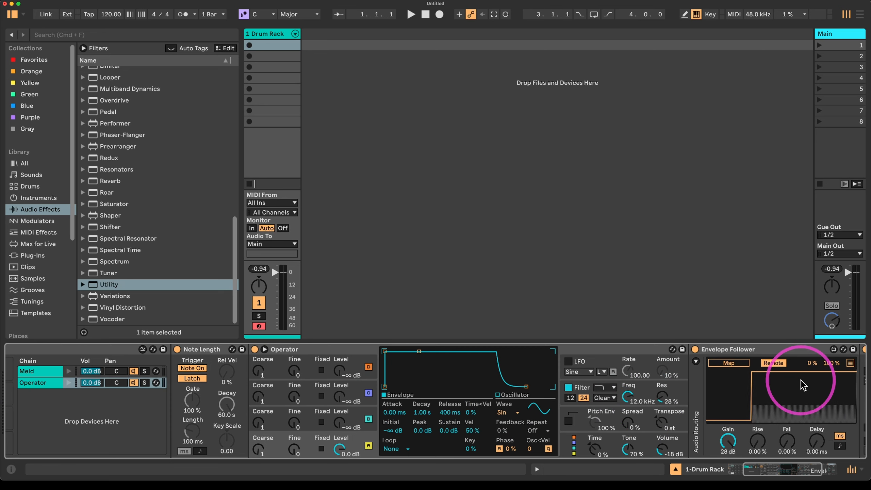
{"action": "scroll", "coordinate": [618, 389], "scroll_direction": "left", "scroll_amount": 6}
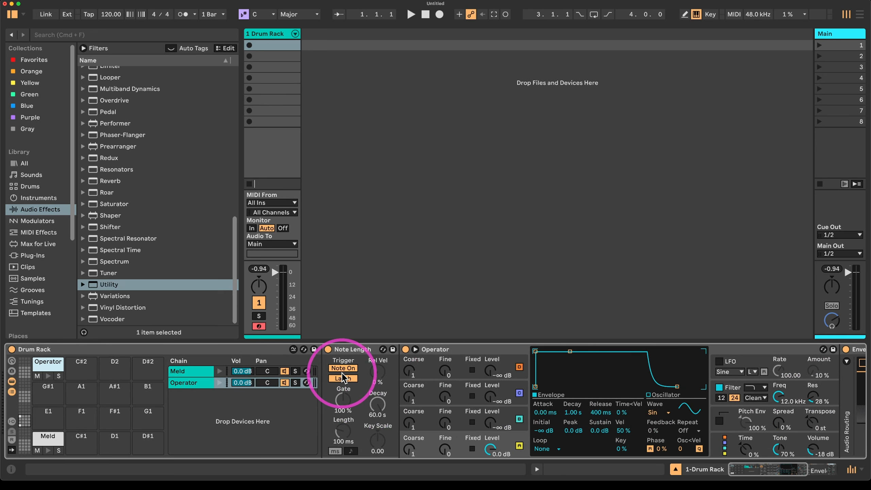
{"action": "left_click", "coordinate": [343, 378]}
{"action": "scroll", "coordinate": [584, 377], "scroll_direction": "right", "scroll_amount": 10}
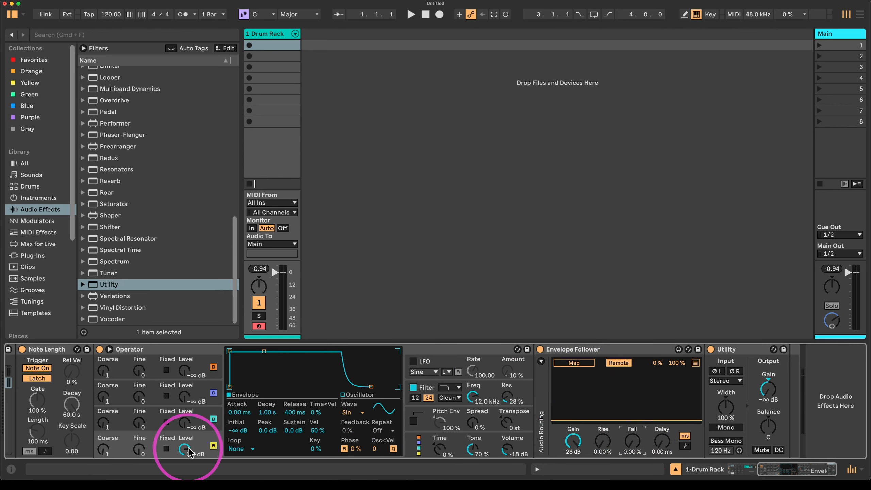
{"action": "scroll", "coordinate": [212, 446], "scroll_direction": "left", "scroll_amount": 5}
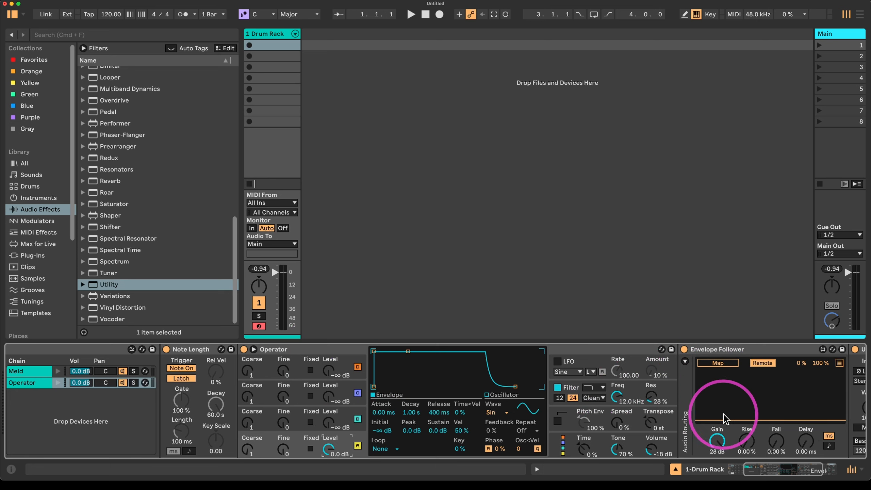
{"action": "scroll", "coordinate": [212, 399], "scroll_direction": "left", "scroll_amount": 4}
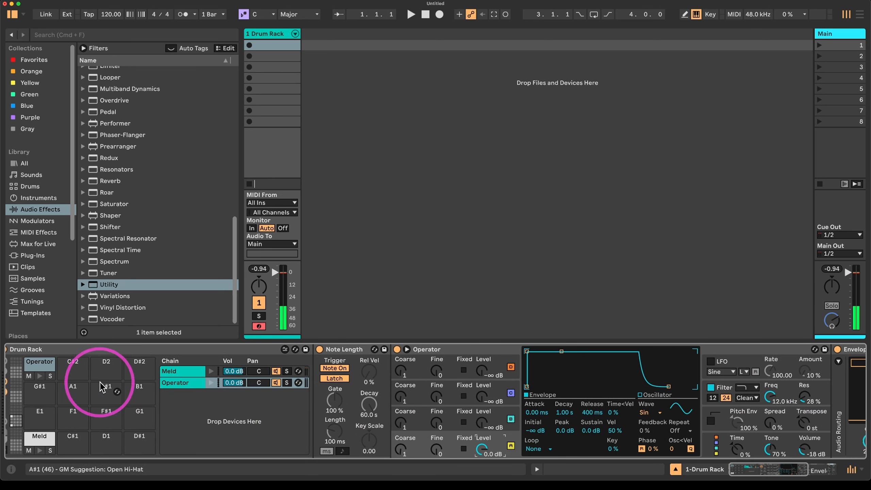
{"action": "scroll", "coordinate": [599, 388], "scroll_direction": "right", "scroll_amount": 5}
{"action": "scroll", "coordinate": [599, 388], "scroll_direction": "right", "scroll_amount": 2}
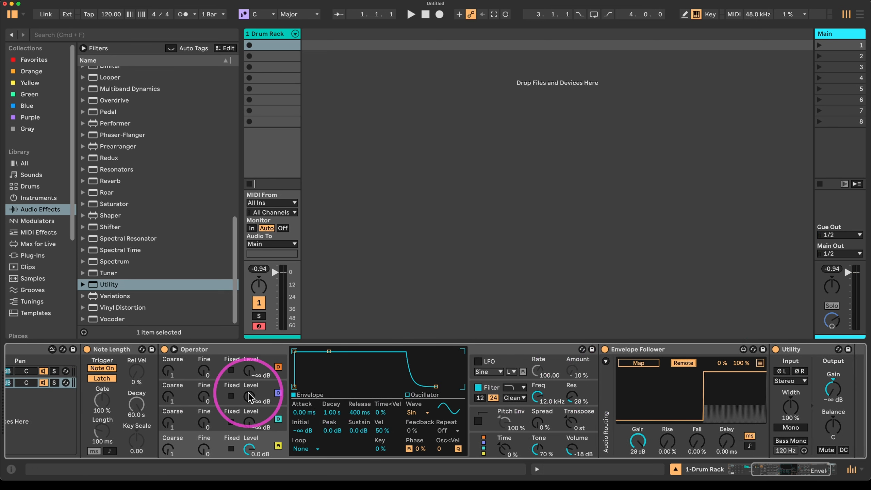
Turn off Note Length's Latch and set the Release of Operator's oscillator A envelope to 1.00 ms.
{"action": "left_click", "coordinate": [110, 381]}
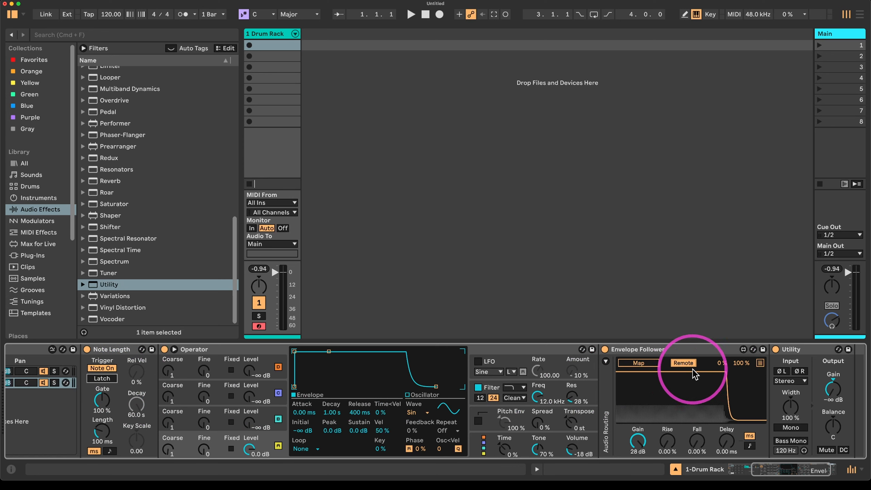
{"action": "left_click", "coordinate": [257, 446]}
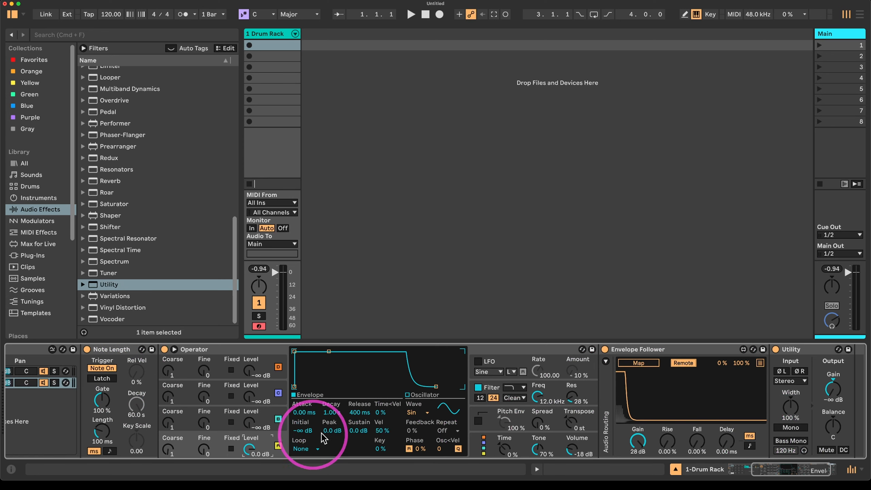
{"action": "left_click_drag", "start_coordinate": [352, 412], "coordinate": [353, 424]}
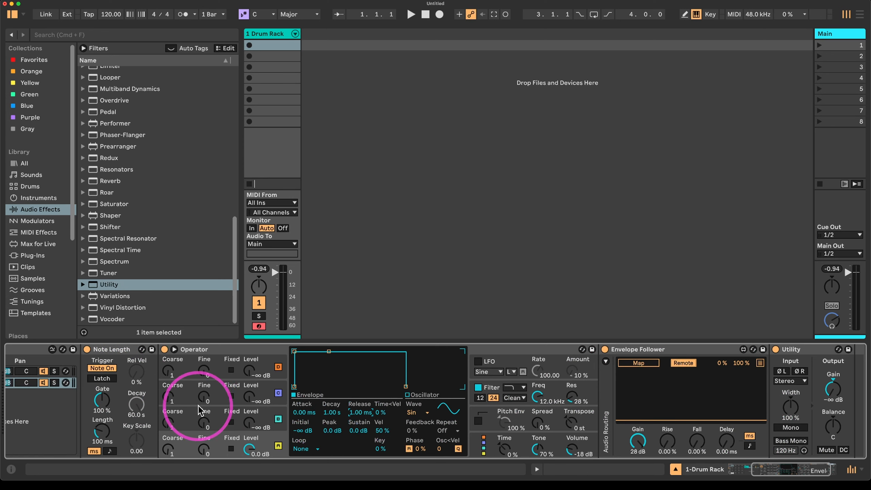
Turn Note Length's Latch back on and check the Envelope Follower's response to the Operator pad.
{"action": "scroll", "coordinate": [264, 402], "scroll_direction": "left", "scroll_amount": 10}
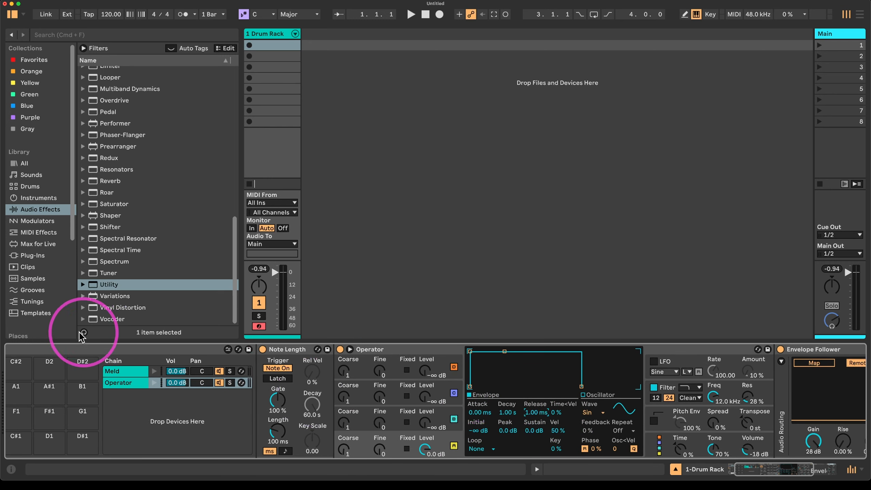
{"action": "scroll", "coordinate": [84, 364], "scroll_direction": "left", "scroll_amount": 4}
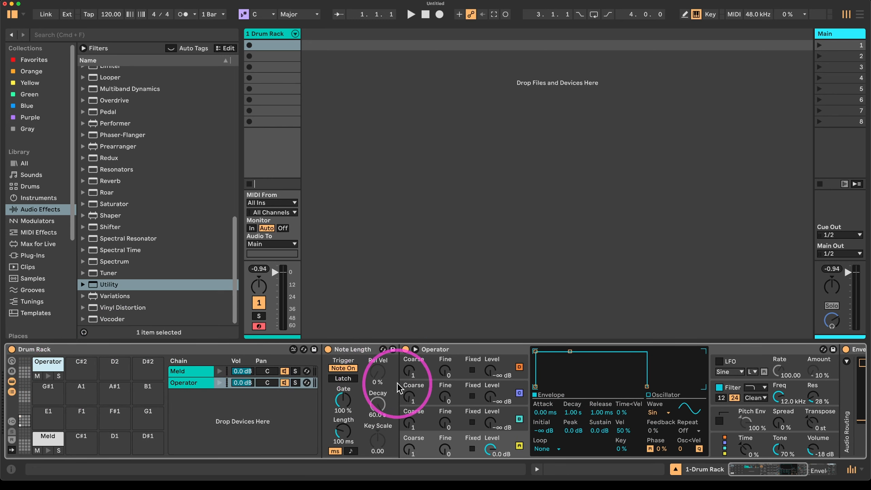
{"action": "left_click", "coordinate": [343, 378]}
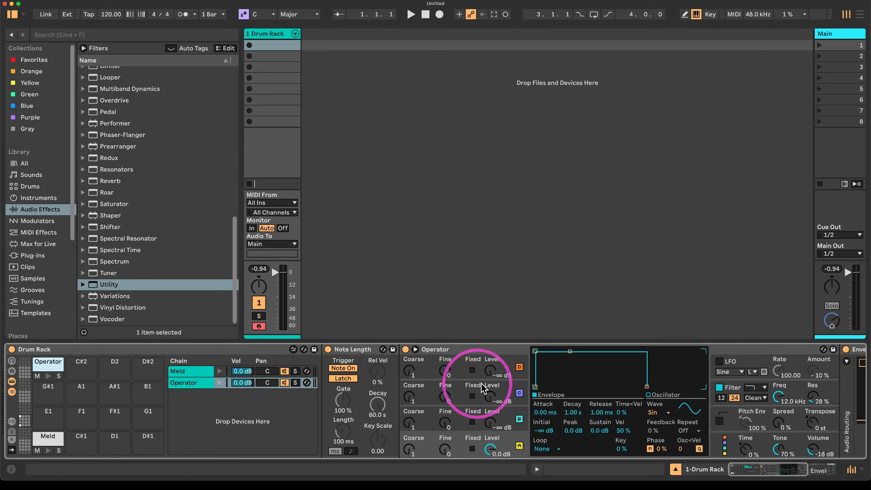
{"action": "scroll", "coordinate": [478, 392], "scroll_direction": "right", "scroll_amount": 15}
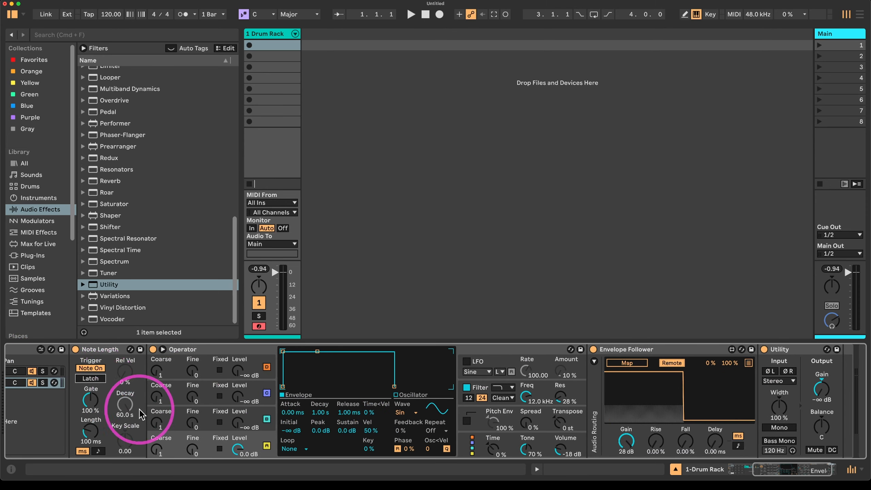
{"action": "scroll", "coordinate": [458, 429], "scroll_direction": "left", "scroll_amount": 8}
{"action": "scroll", "coordinate": [458, 429], "scroll_direction": "left", "scroll_amount": 3}
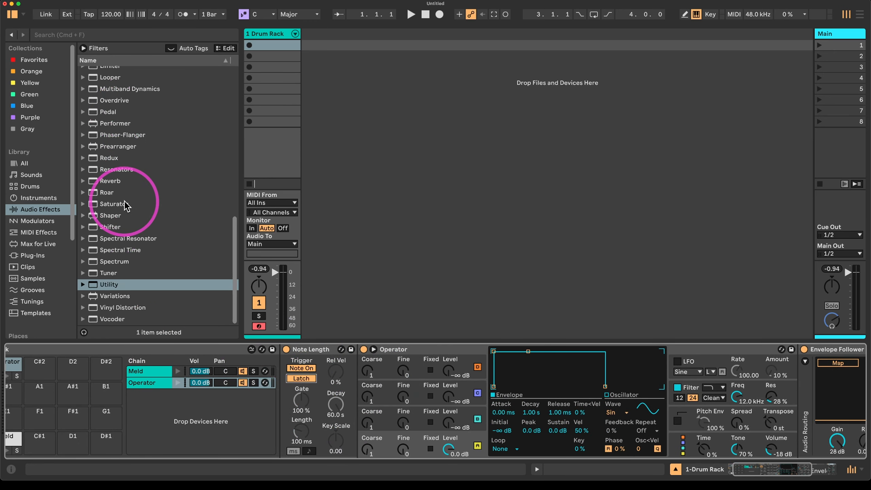
Insert a Note Echo before Note Length with an unsynced 17.0 ms delay time, Input set to Mute and feedback at 0%.
{"action": "scroll", "coordinate": [125, 206], "scroll_direction": "up", "scroll_amount": 15}
{"action": "left_click", "coordinate": [41, 196]}
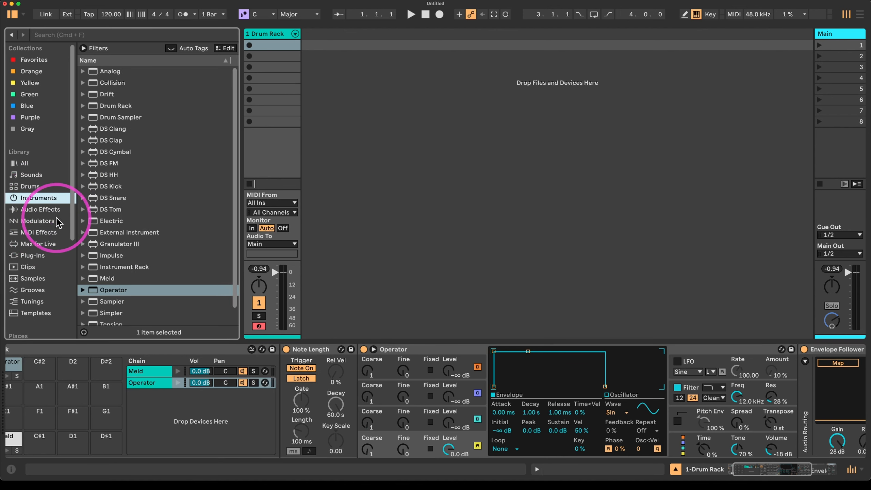
{"action": "left_click", "coordinate": [38, 232]}
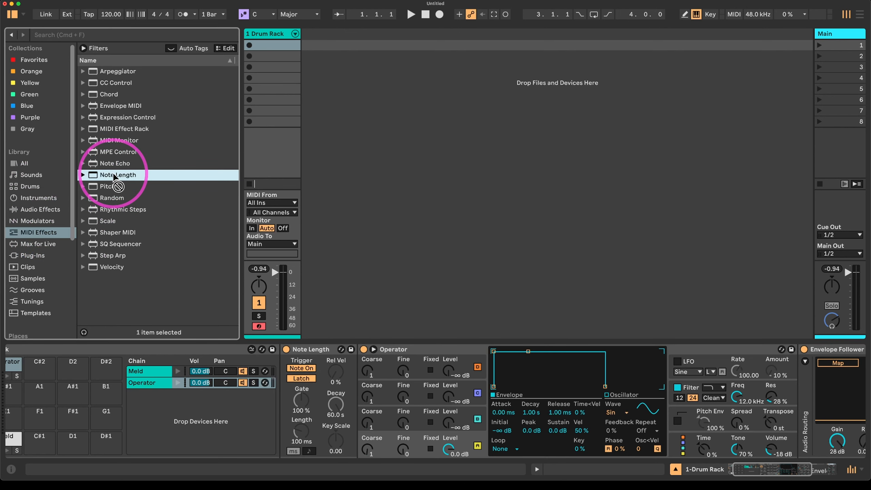
{"action": "left_click_drag", "start_coordinate": [102, 163], "coordinate": [291, 371]}
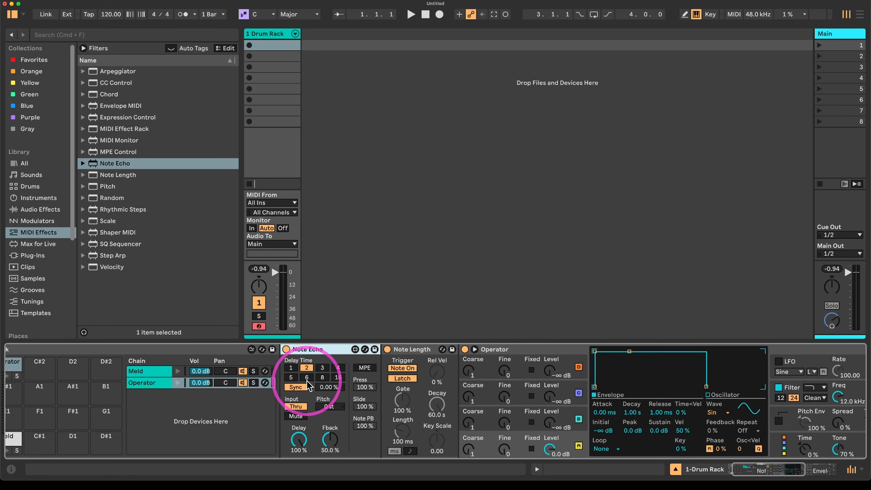
{"action": "left_click", "coordinate": [295, 387]}
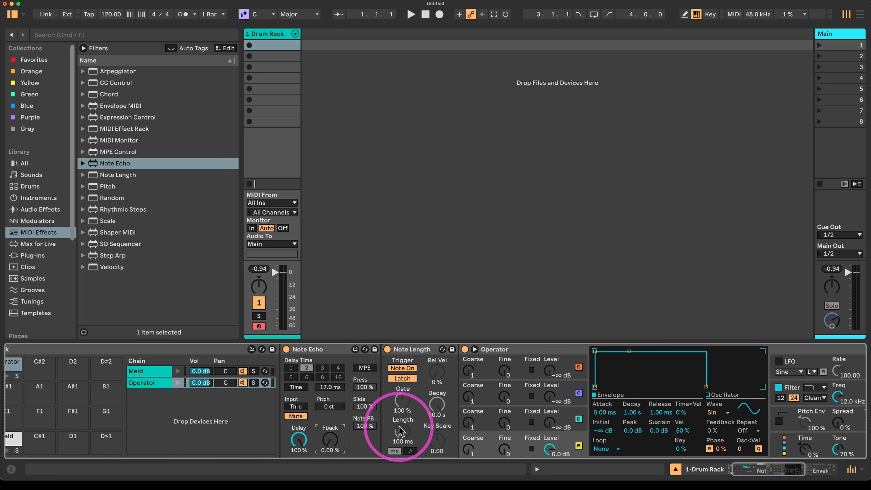
Compare the Note Echo delay time on the Meld pad with the one on the Operator pad.
{"action": "scroll", "coordinate": [363, 384], "scroll_direction": "left", "scroll_amount": 3}
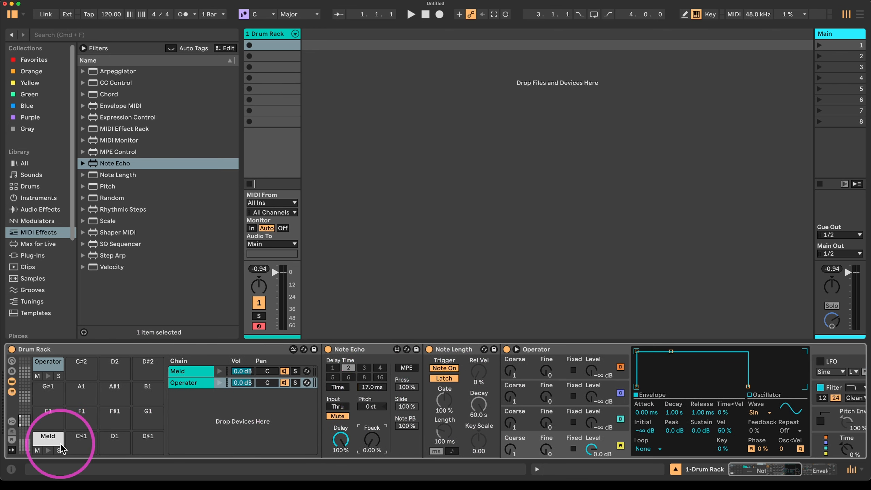
{"action": "left_click", "coordinate": [46, 439]}
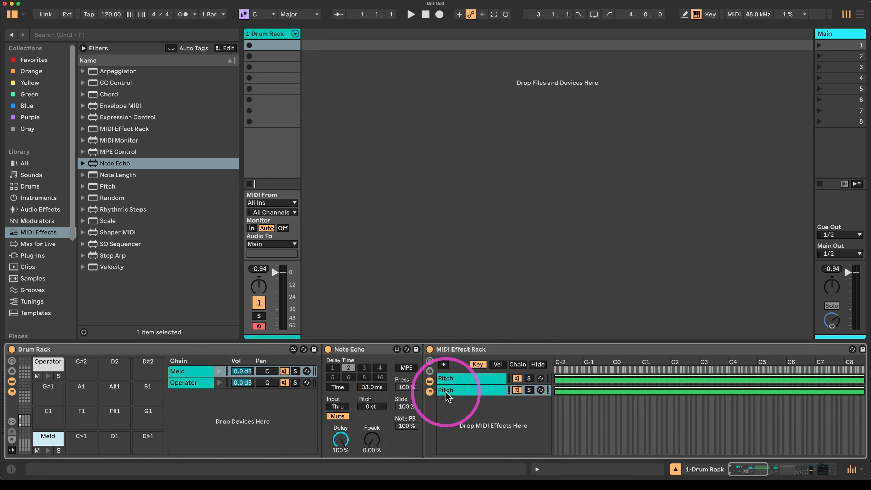
{"action": "left_click", "coordinate": [48, 364]}
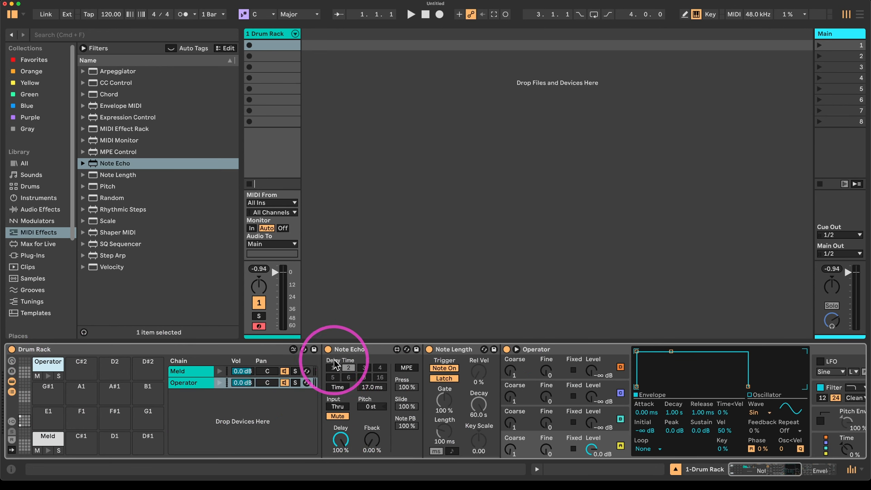
Fold the Note Echo, Note Length and Operator devices, and copy the Operator pad onto pads C#2, D2 and D#2.
{"action": "double_click", "coordinate": [377, 349]}
{"action": "double_click", "coordinate": [376, 349]}
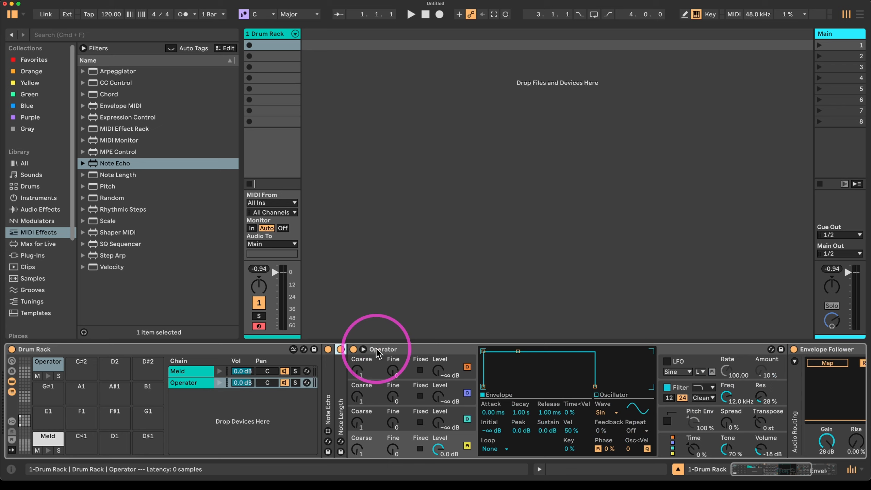
{"action": "double_click", "coordinate": [411, 350]}
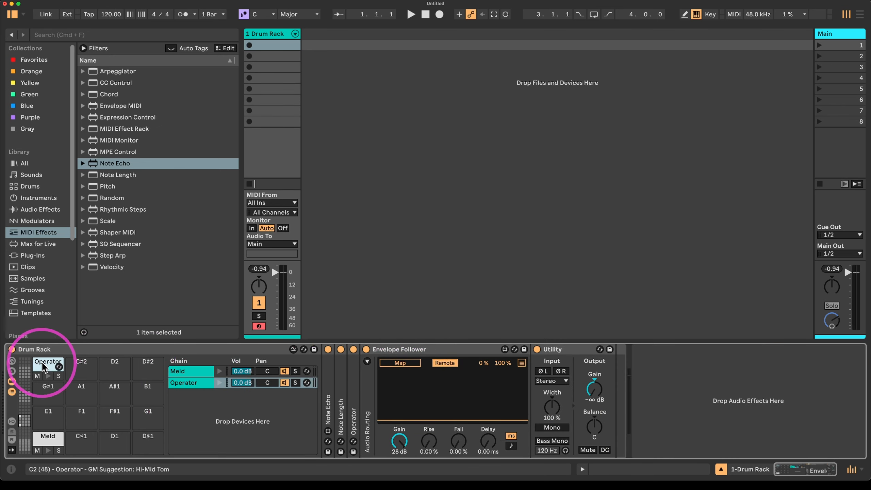
{"action": "left_click_drag", "start_coordinate": [57, 367], "coordinate": [146, 366]}
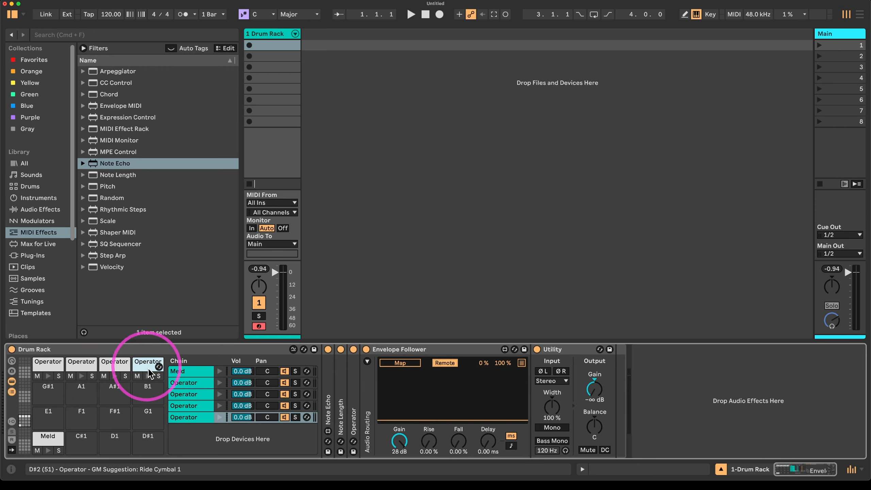
Show the Drum Rack's input/output and return sections, and assign all four Operator chains to choke group 1.
{"action": "left_click", "coordinate": [200, 383]}
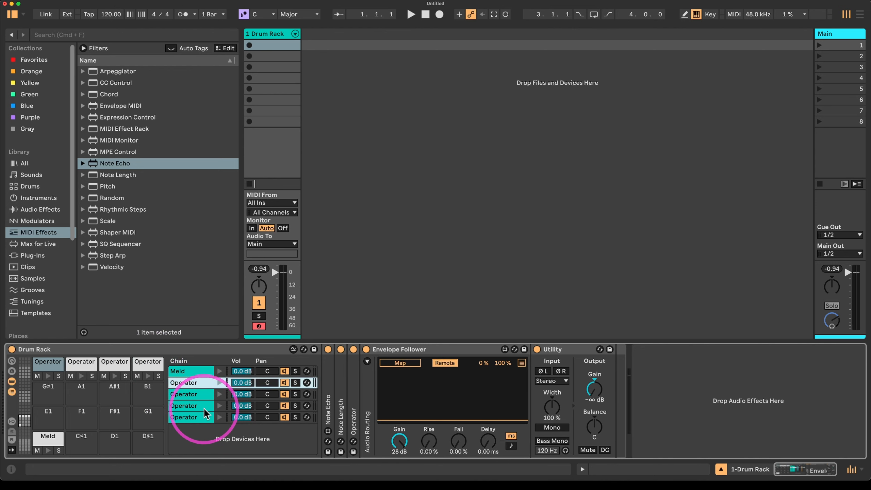
{"action": "left_click", "coordinate": [12, 422]}
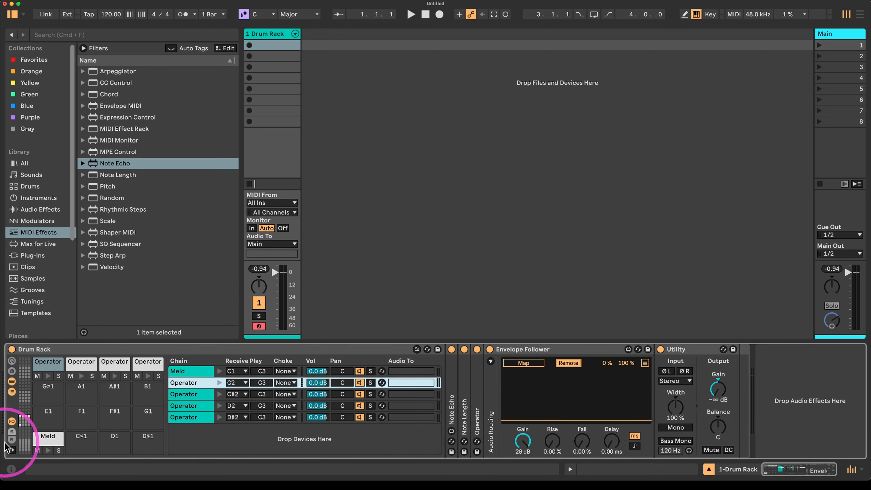
{"action": "left_click", "coordinate": [12, 440]}
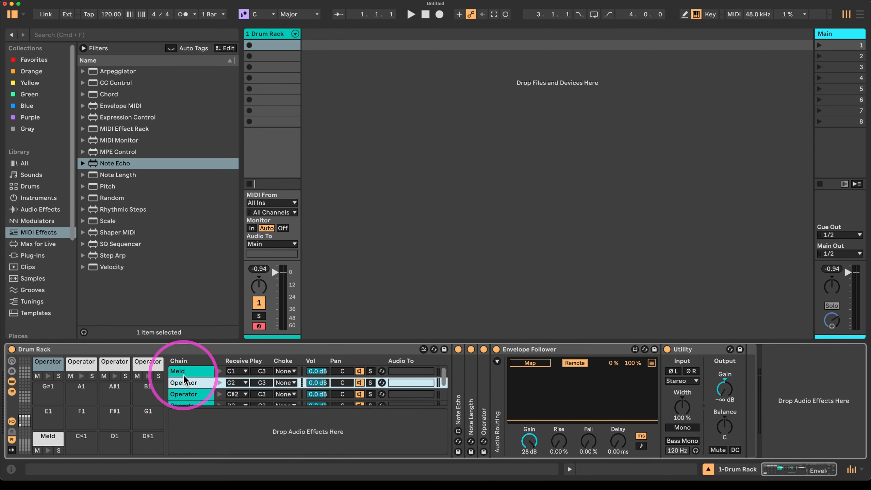
{"action": "scroll", "coordinate": [192, 384], "scroll_direction": "down", "scroll_amount": 3}
{"action": "left_click", "coordinate": [189, 387], "text": "shift"}
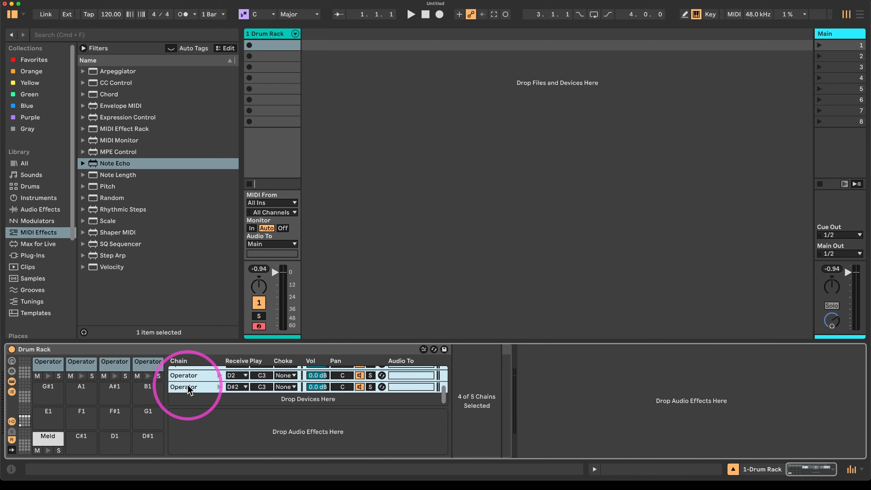
{"action": "scroll", "coordinate": [287, 383], "scroll_direction": "up", "scroll_amount": 3}
{"action": "left_click", "coordinate": [288, 383]}
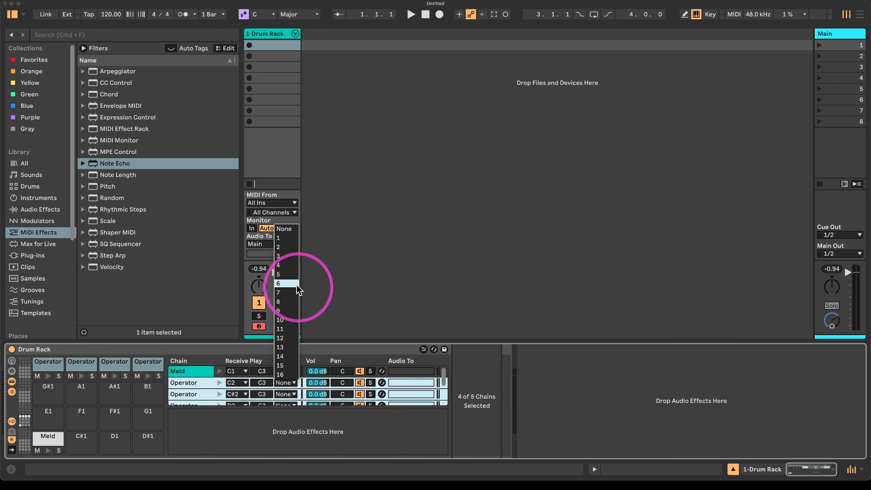
{"action": "left_click", "coordinate": [292, 247]}
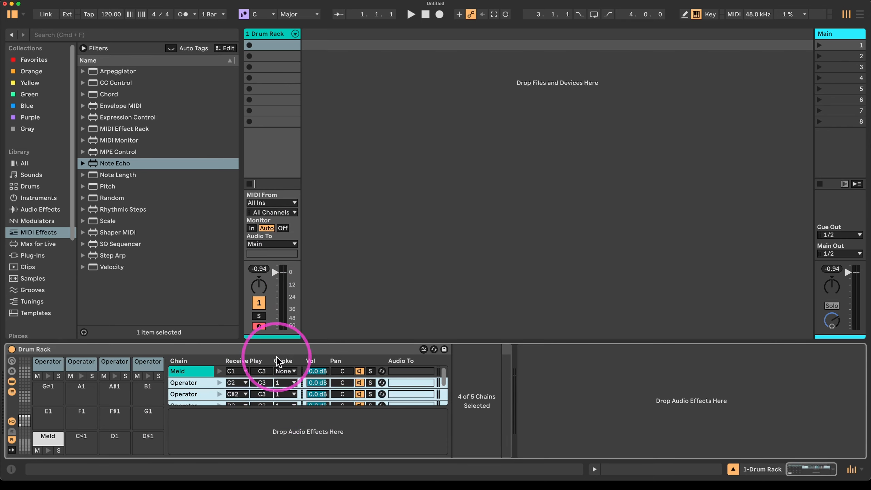
Try the C#2 and C2 Operator pads, and unfold the Note Echo and Note Length devices of the C2 pad.
{"action": "left_click", "coordinate": [81, 364]}
{"action": "left_click", "coordinate": [48, 365]}
{"action": "left_click", "coordinate": [48, 376]}
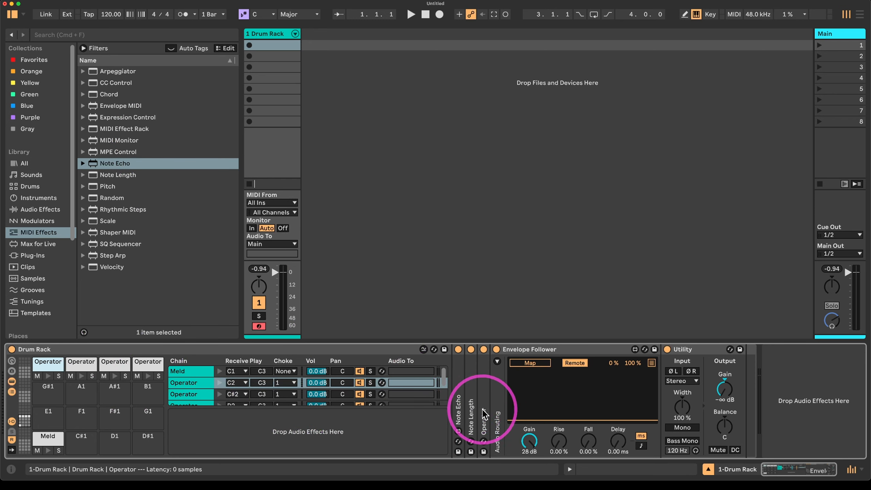
{"action": "double_click", "coordinate": [458, 400]}
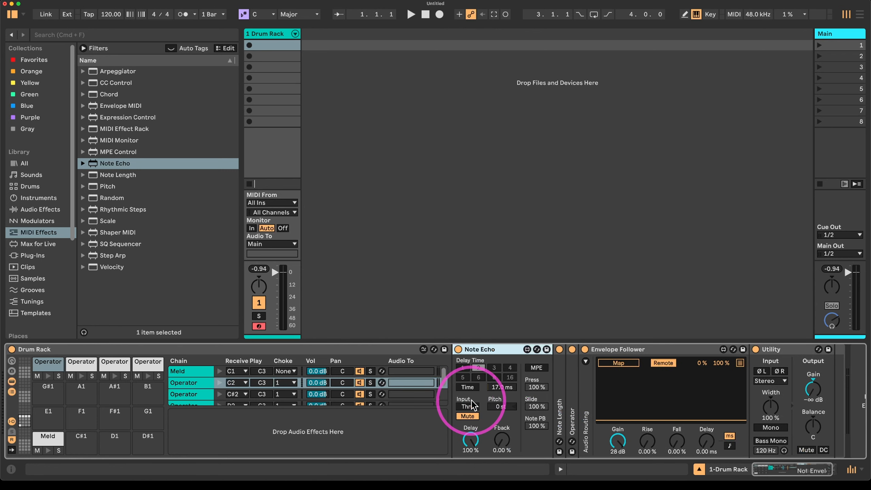
{"action": "double_click", "coordinate": [562, 403]}
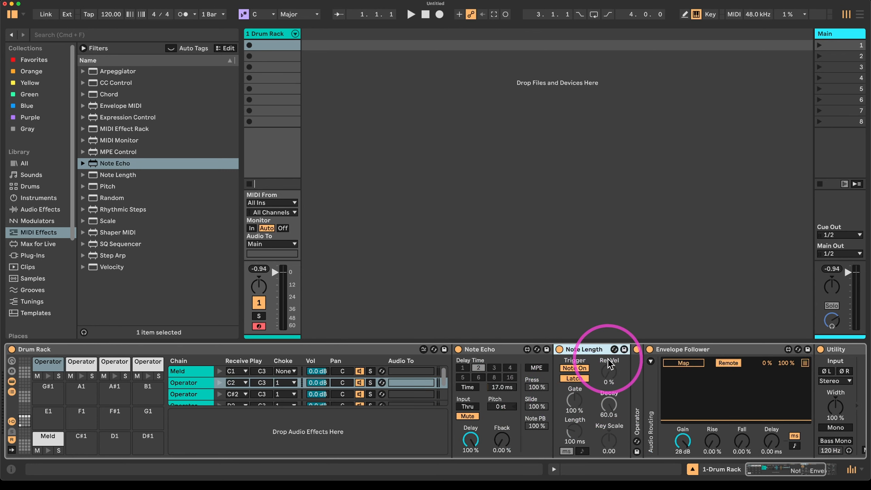
{"action": "key", "text": "super+alt+l"}
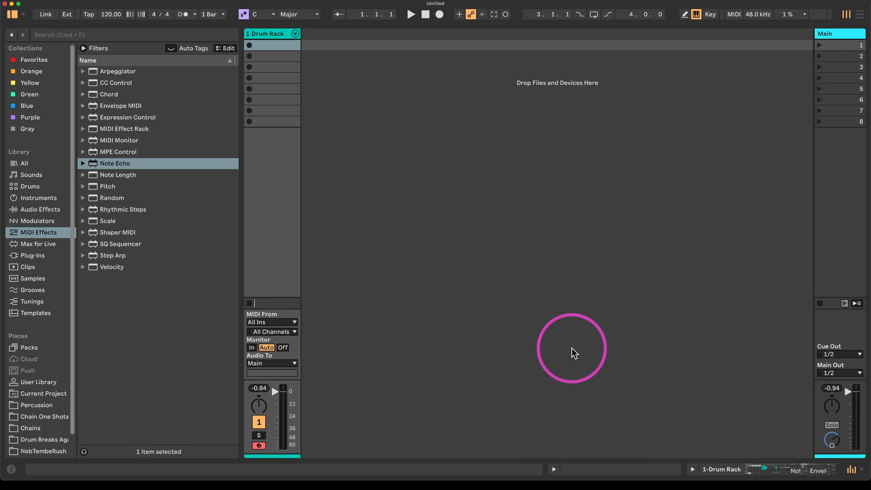
{"action": "double_click", "coordinate": [284, 35]}
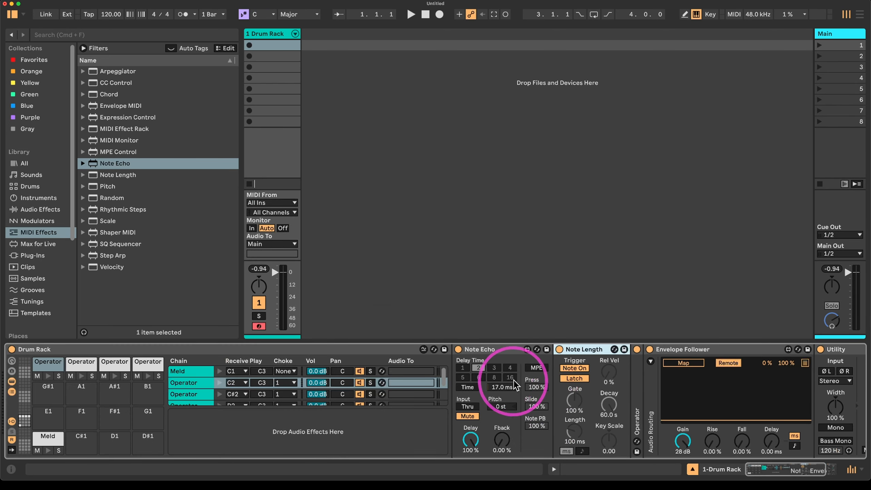
{"action": "scroll", "coordinate": [642, 399], "scroll_direction": "right", "scroll_amount": 2}
{"action": "scroll", "coordinate": [642, 399], "scroll_direction": "right", "scroll_amount": 6}
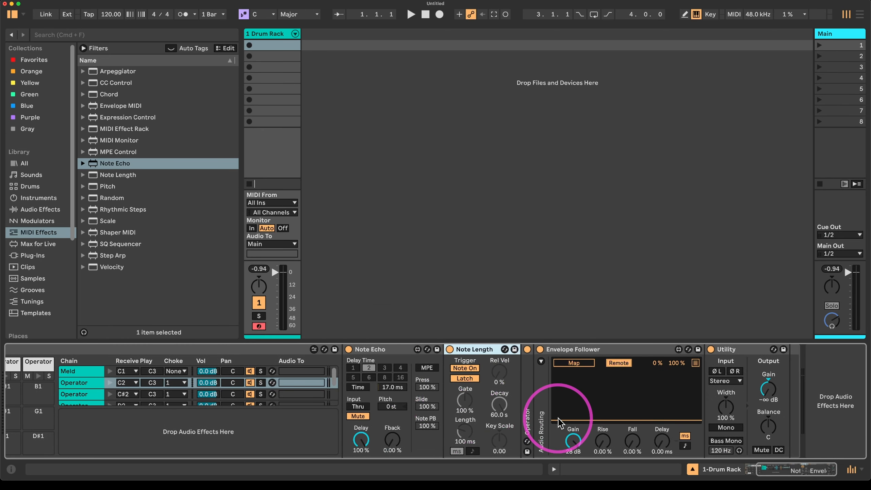
{"action": "scroll", "coordinate": [545, 434], "scroll_direction": "left", "scroll_amount": 8}
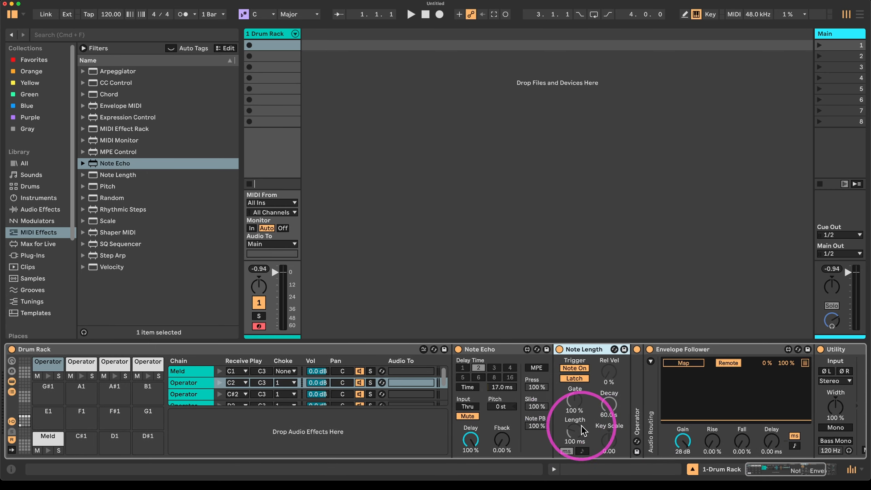
Rename the four Operator pads and the first four Drum Rack macros as Chord1, Chord2, Chord3 and Chord4.
{"action": "left_click", "coordinate": [47, 377]}
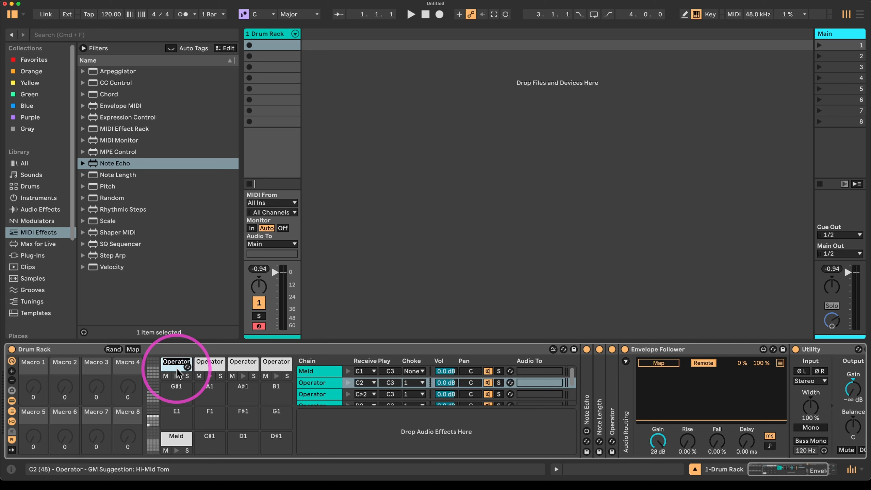
{"action": "type", "text": "hord1"}
{"action": "key", "text": "Return"}
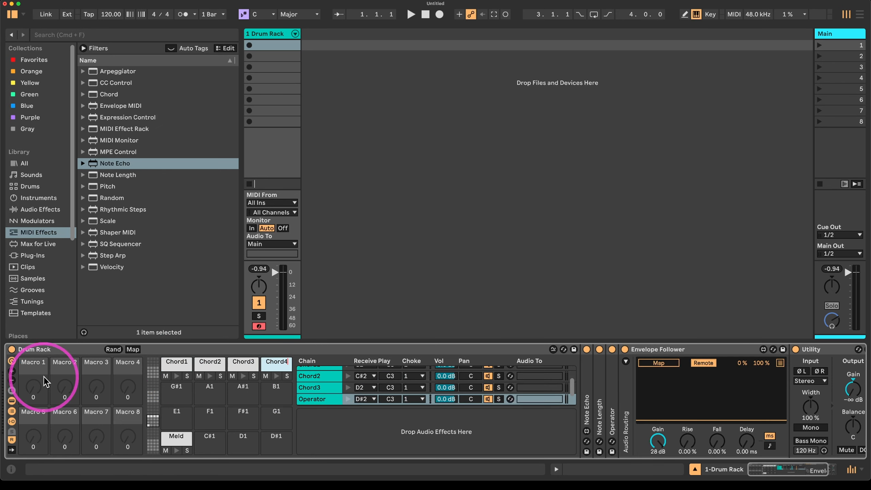
{"action": "type", "text": "Chord1"}
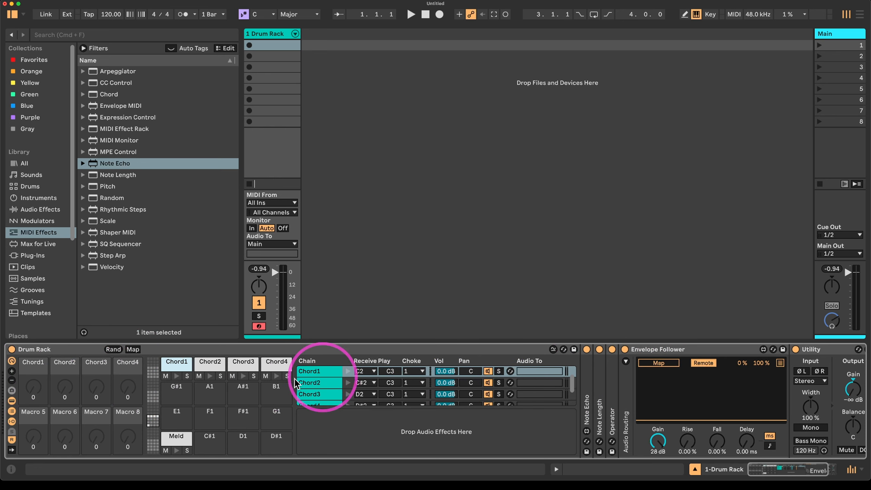
Map the Envelope Follower of each Chord1 to Chord4 pad to the Drum Rack macro of the same name, and fold the last Envelope Follower.
{"action": "left_click", "coordinate": [670, 369]}
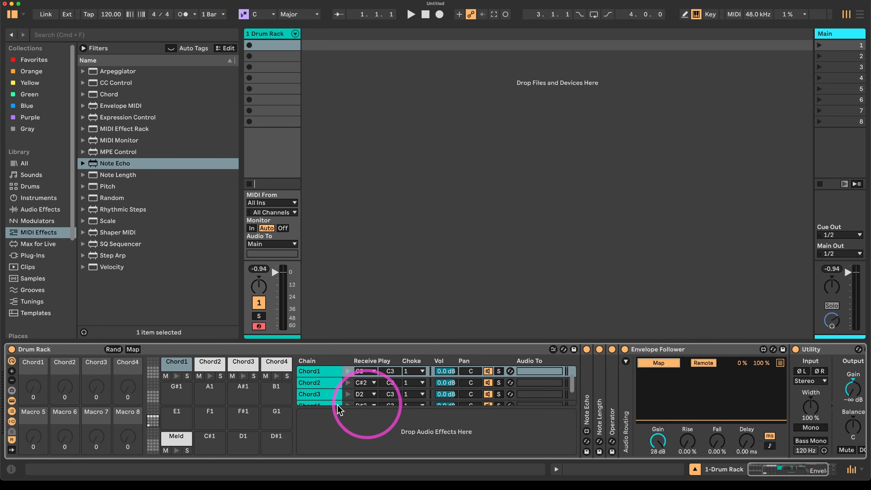
{"action": "left_click", "coordinate": [34, 387]}
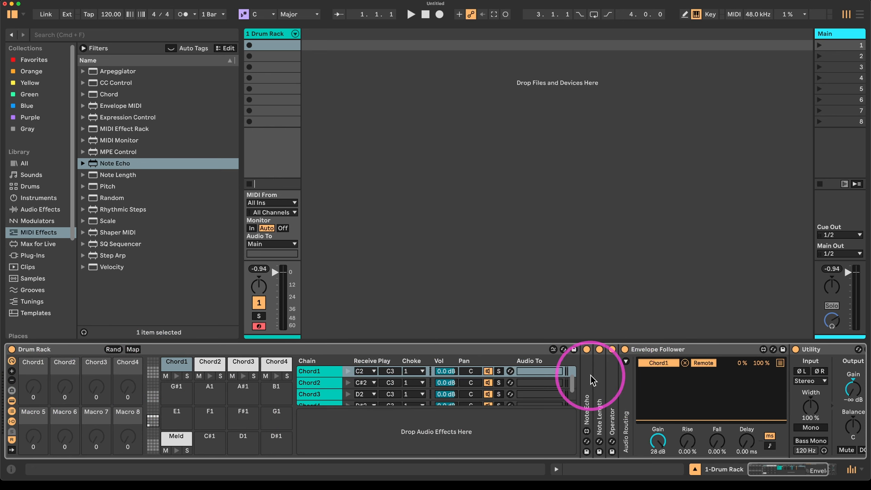
{"action": "left_click", "coordinate": [210, 362]}
{"action": "left_click", "coordinate": [659, 364]}
{"action": "left_click", "coordinate": [64, 387]}
{"action": "left_click", "coordinate": [243, 362]}
{"action": "left_click", "coordinate": [659, 363]}
{"action": "left_click", "coordinate": [96, 387]}
{"action": "left_click", "coordinate": [276, 362]}
{"action": "left_click", "coordinate": [659, 363]}
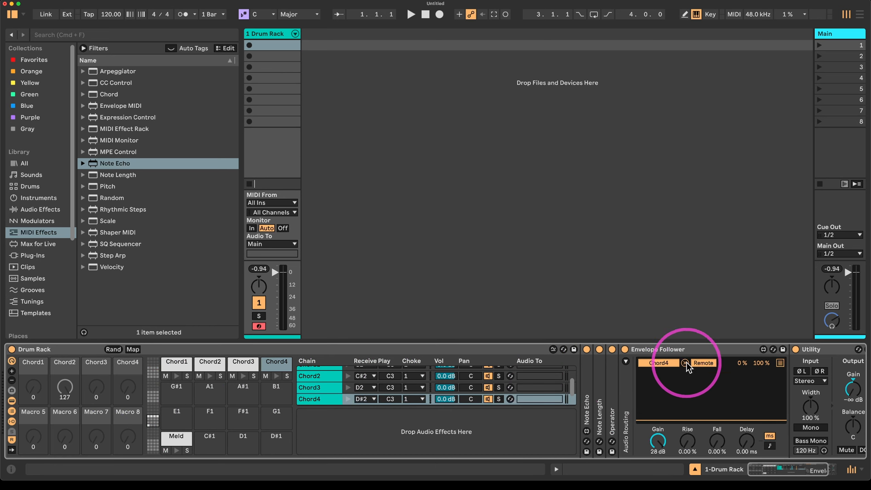
{"action": "double_click", "coordinate": [682, 350]}
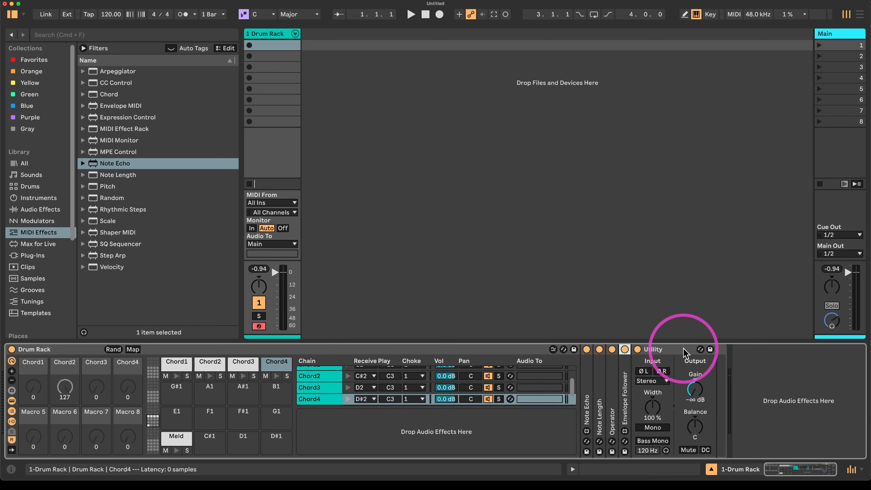
On the Meld pad, map the activators of the two Pitch chains to Macro 1 and Macro 2 of their MIDI Effect Rack.
{"action": "left_click", "coordinate": [168, 441]}
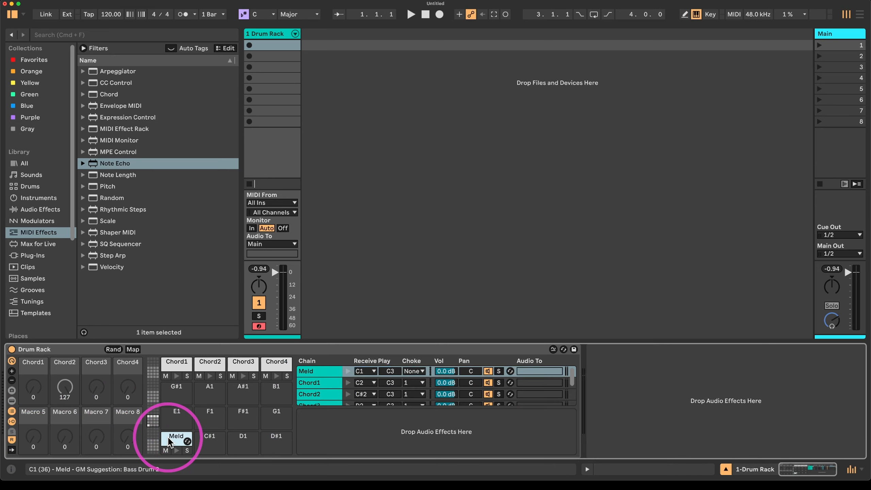
{"action": "double_click", "coordinate": [168, 438]}
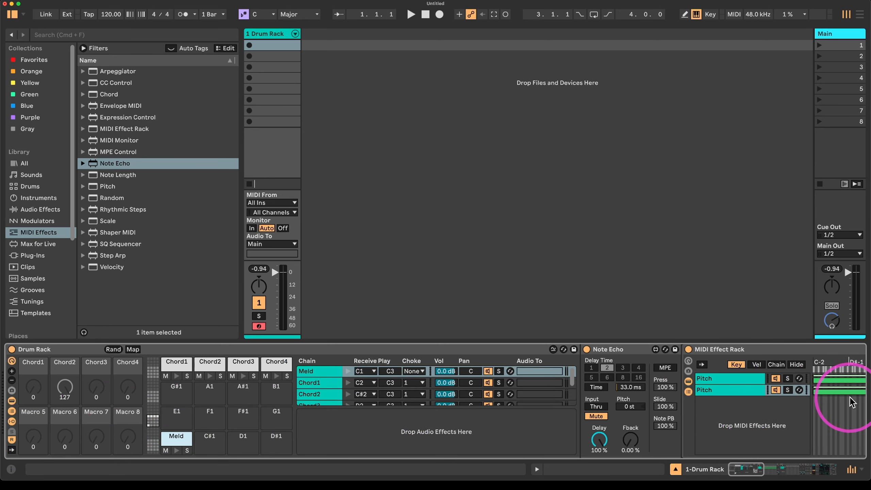
{"action": "scroll", "coordinate": [853, 401], "scroll_direction": "right", "scroll_amount": 10}
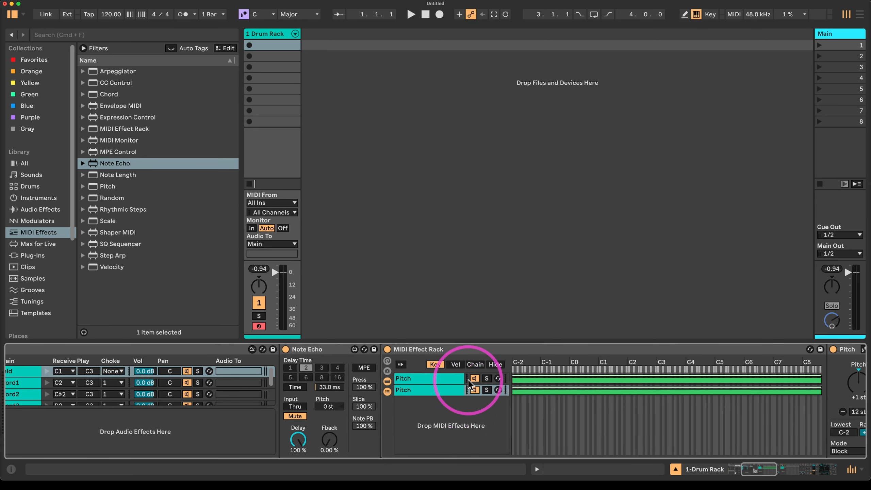
{"action": "right_click", "coordinate": [479, 380]}
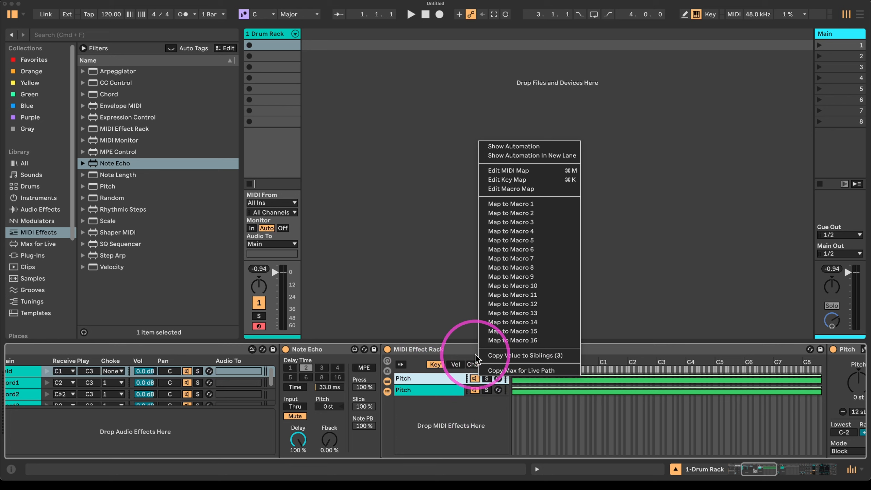
{"action": "left_click", "coordinate": [511, 200]}
{"action": "right_click", "coordinate": [611, 390]}
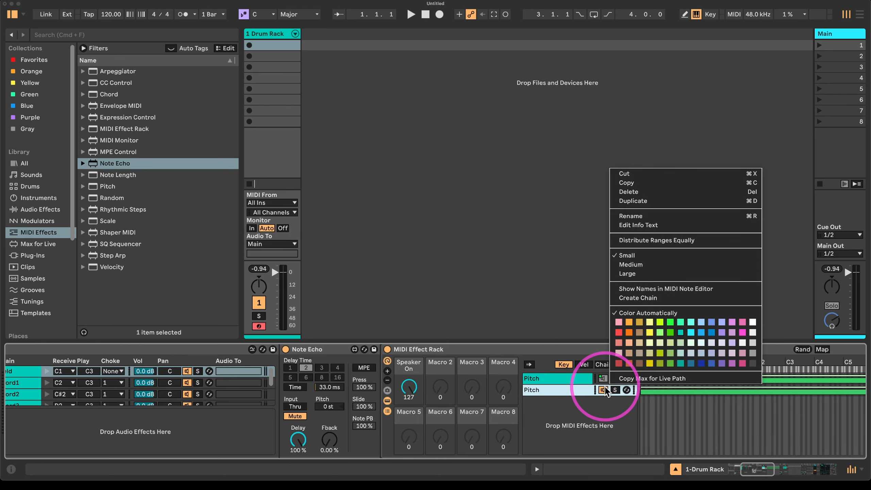
{"action": "right_click", "coordinate": [603, 378]}
{"action": "left_click", "coordinate": [658, 226]}
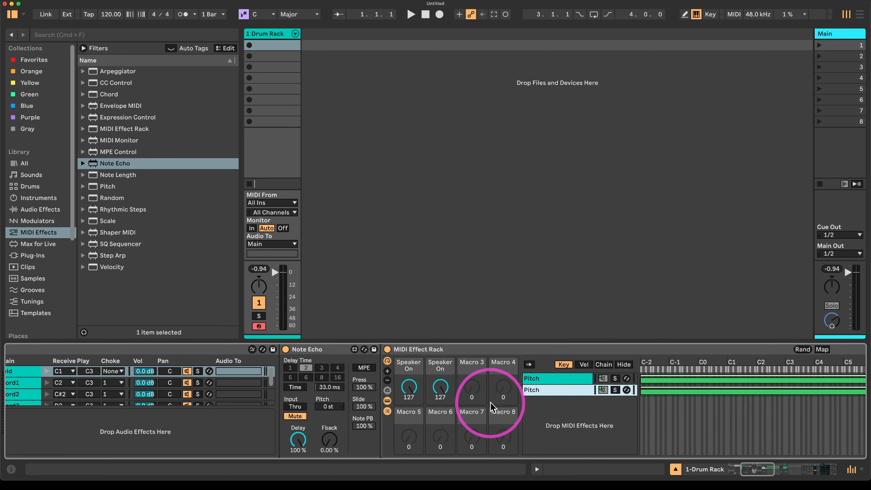
Map the MIDI Effect Rack's two Speaker On macros to the Drum Rack's Chord1 and Chord2 macros.
{"action": "right_click", "coordinate": [409, 387]}
{"action": "left_click", "coordinate": [449, 180]}
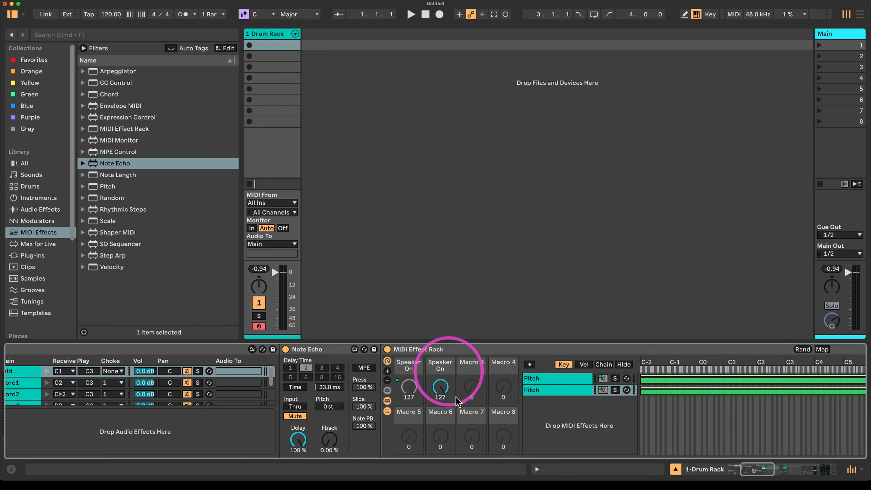
{"action": "right_click", "coordinate": [447, 390]}
{"action": "left_click", "coordinate": [477, 193]}
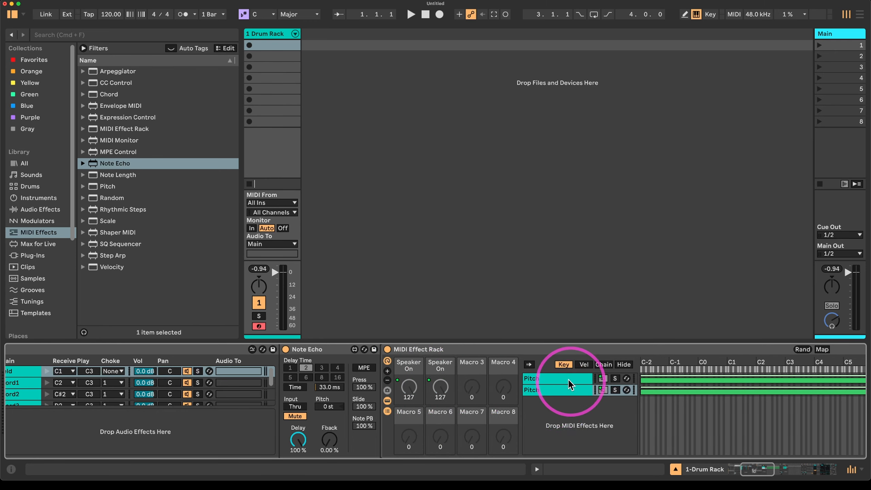
{"action": "scroll", "coordinate": [457, 383], "scroll_direction": "left", "scroll_amount": 10}
{"action": "scroll", "coordinate": [461, 391], "scroll_direction": "left", "scroll_amount": 3}
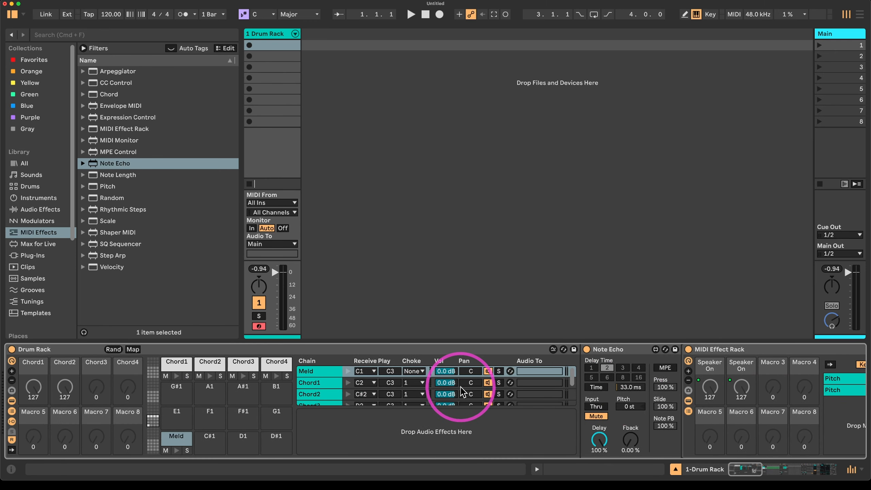
Create a one-bar MIDI clip in the first slot, set a 1/4 grid and fill the bar with four quarter-note Meld notes.
{"action": "double_click", "coordinate": [272, 45]}
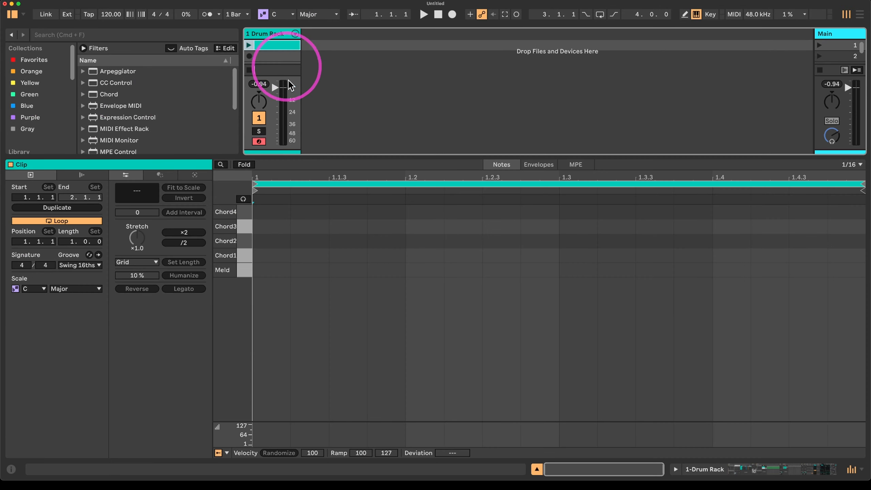
{"action": "left_click", "coordinate": [271, 272]}
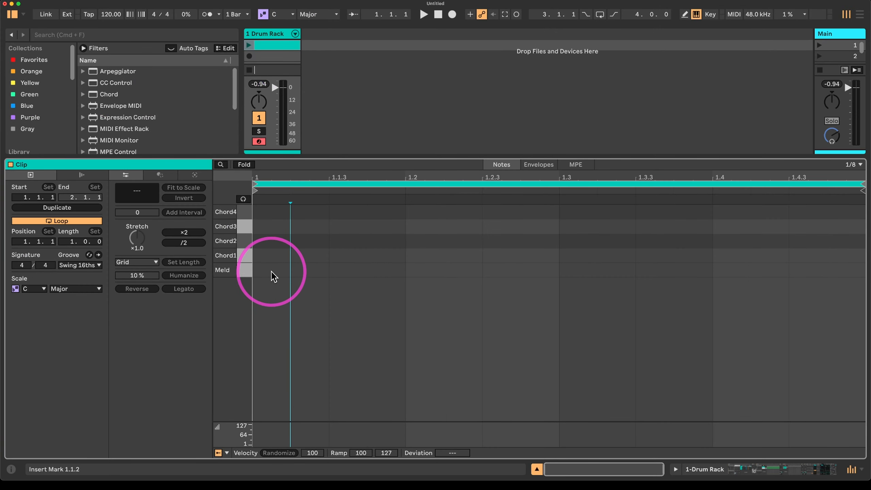
{"action": "key", "text": "super+2"}
{"action": "double_click", "coordinate": [297, 275]}
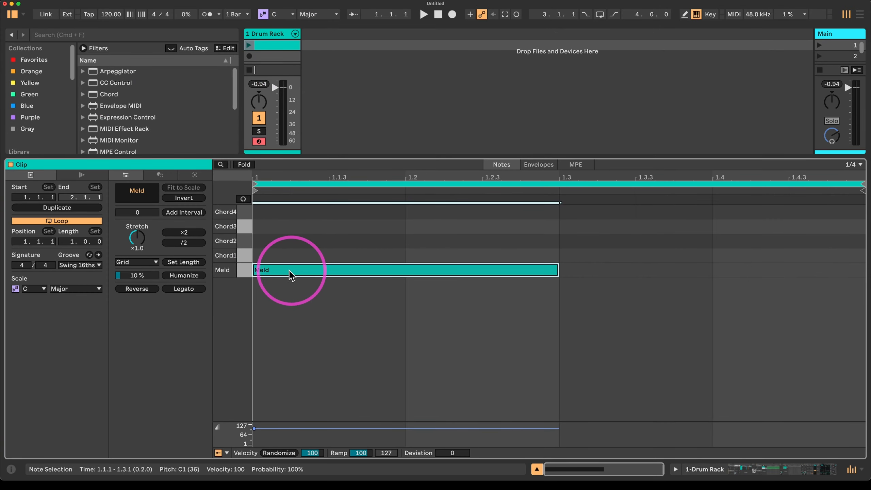
{"action": "double_click", "coordinate": [287, 271]}
{"action": "double_click", "coordinate": [287, 272]}
{"action": "double_click", "coordinate": [475, 276]}
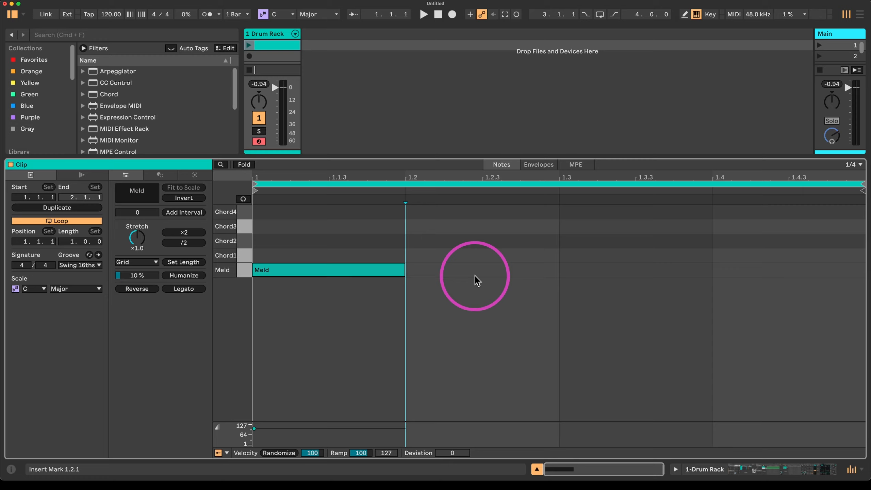
{"action": "double_click", "coordinate": [597, 278]}
{"action": "double_click", "coordinate": [841, 271]}
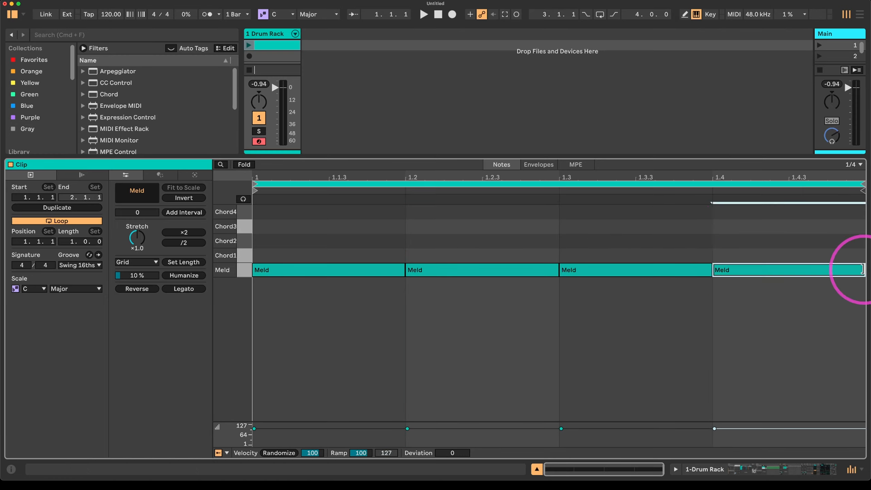
Launch the clip and add a quarter-note Chord1 note on beat 1 and a Chord2 note on beat 3.
{"action": "left_click", "coordinate": [250, 46]}
{"action": "double_click", "coordinate": [352, 255]}
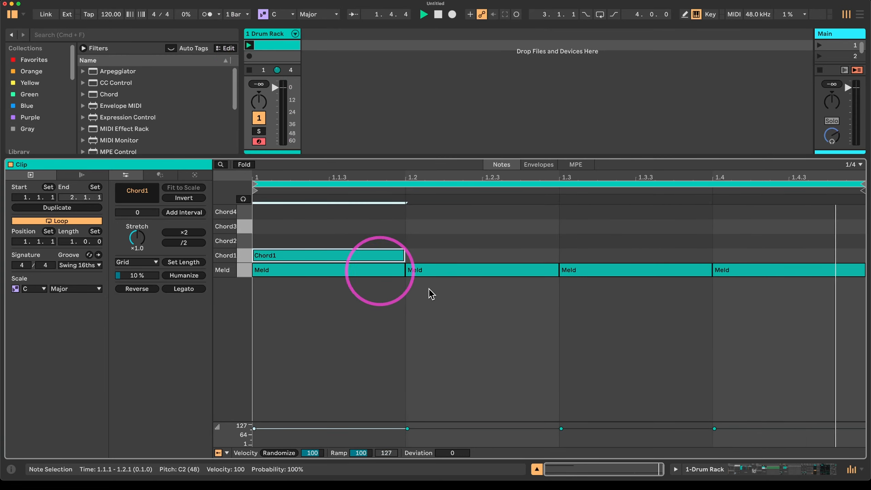
{"action": "double_click", "coordinate": [637, 244]}
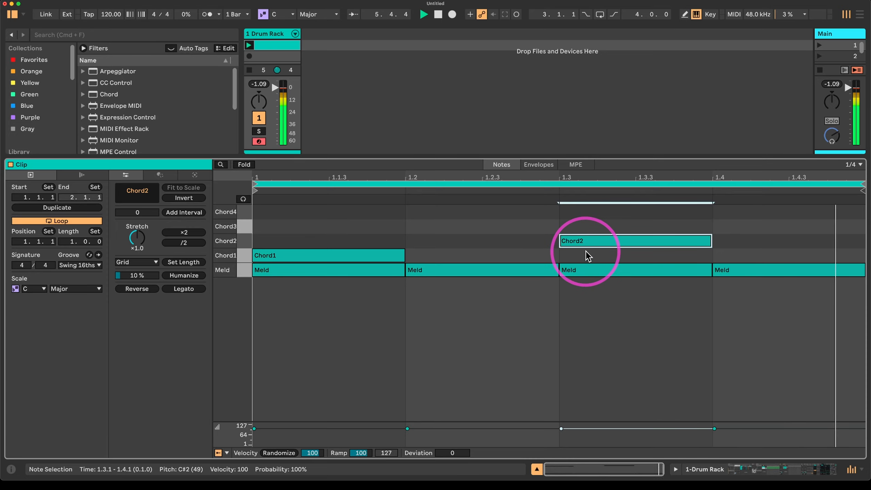
Stop playback and bring up the Meld pad's device chain in the Drum Rack.
{"action": "left_click", "coordinate": [271, 34]}
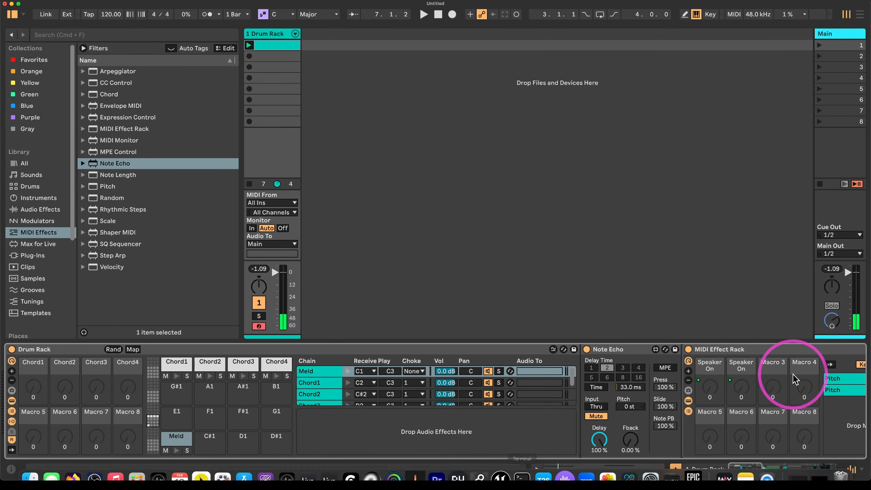
{"action": "scroll", "coordinate": [617, 444], "scroll_direction": "right", "scroll_amount": 5}
{"action": "scroll", "coordinate": [604, 443], "scroll_direction": "left", "scroll_amount": 5}
{"action": "left_click", "coordinate": [181, 434]}
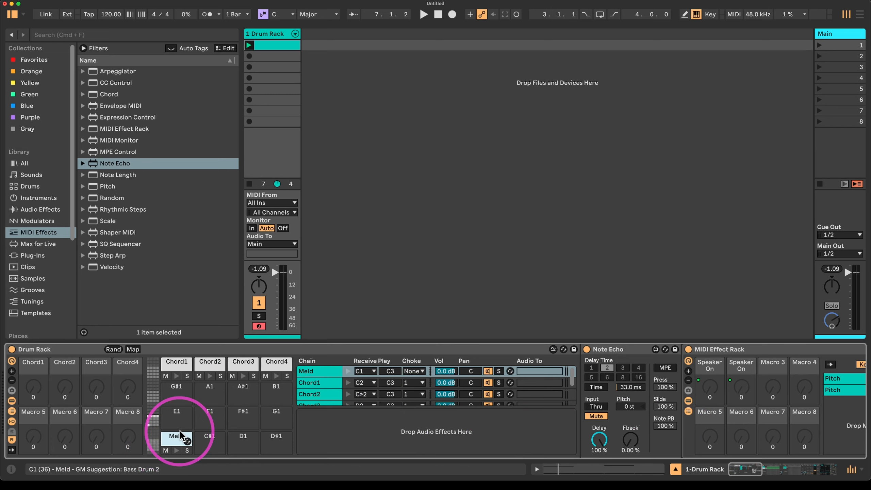
{"action": "double_click", "coordinate": [176, 435]}
{"action": "double_click", "coordinate": [171, 438]}
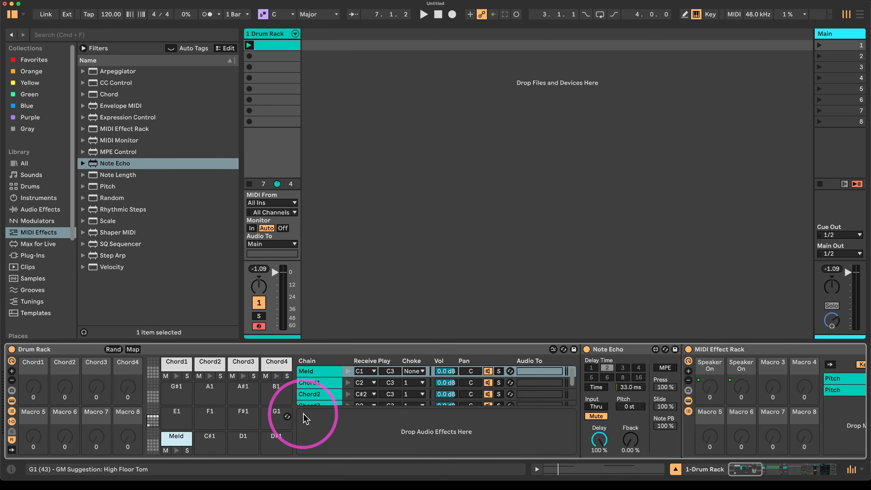
Duplicate the second Pitch chain twice, setting the third chain's pitch to +2 st and the fourth's to +3 st.
{"action": "scroll", "coordinate": [690, 374], "scroll_direction": "right", "scroll_amount": 10}
{"action": "scroll", "coordinate": [429, 411], "scroll_direction": "right", "scroll_amount": 6}
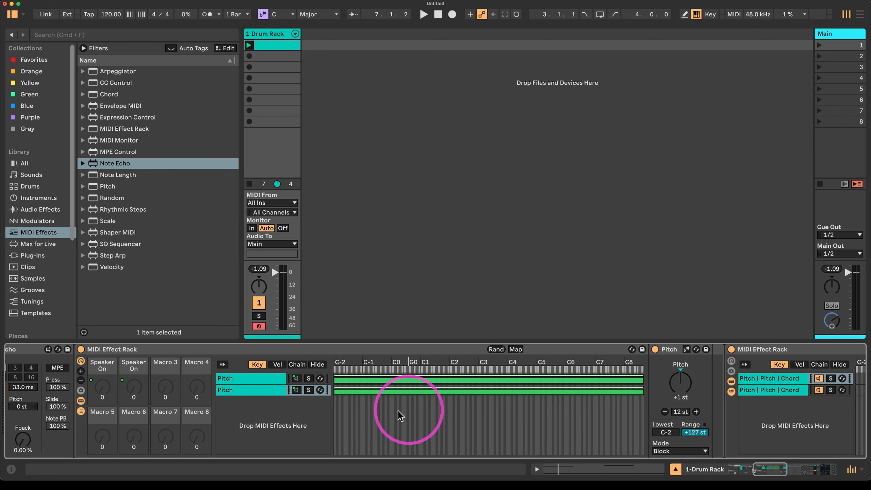
{"action": "scroll", "coordinate": [299, 415], "scroll_direction": "right", "scroll_amount": 2}
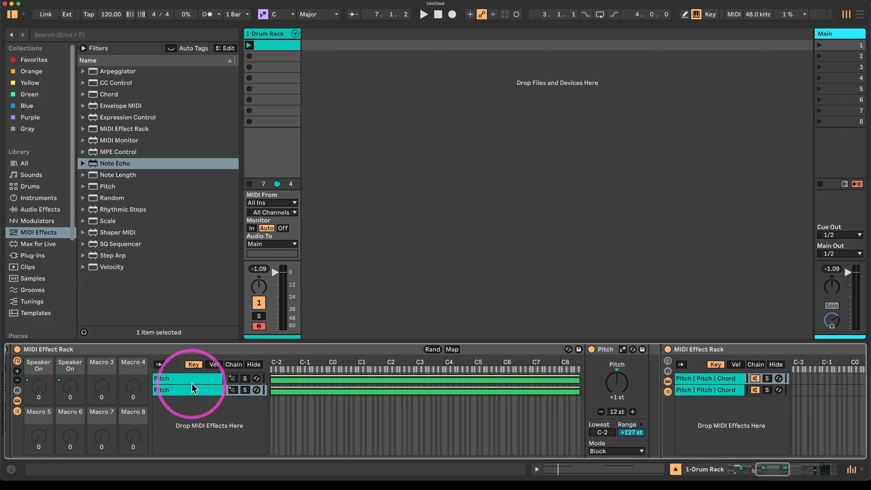
{"action": "left_click", "coordinate": [192, 390]}
{"action": "key", "text": "super+d"}
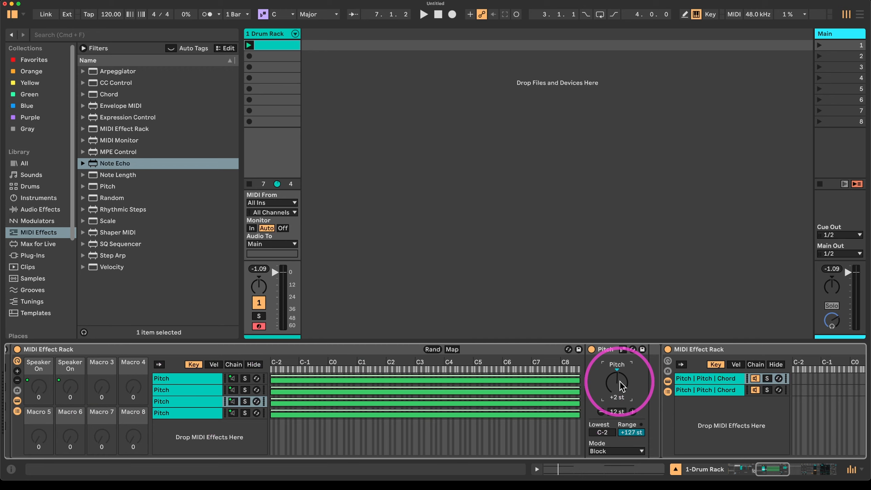
{"action": "left_click", "coordinate": [199, 390]}
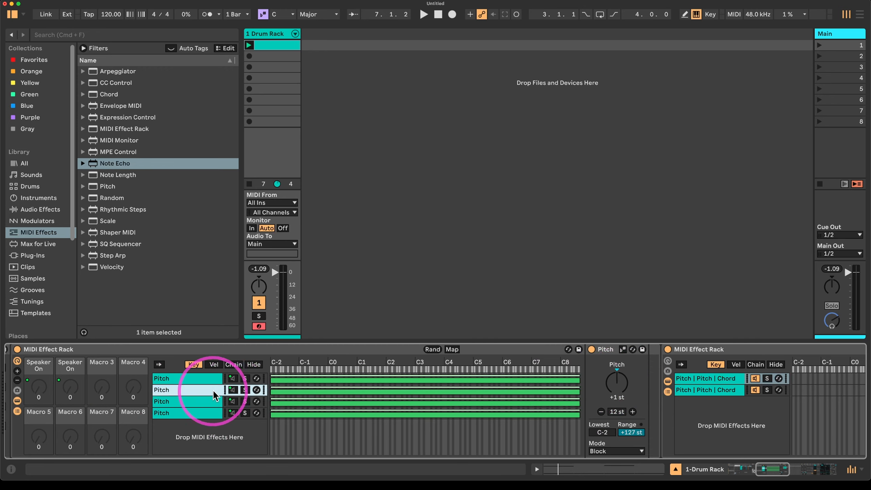
{"action": "left_click", "coordinate": [204, 414]}
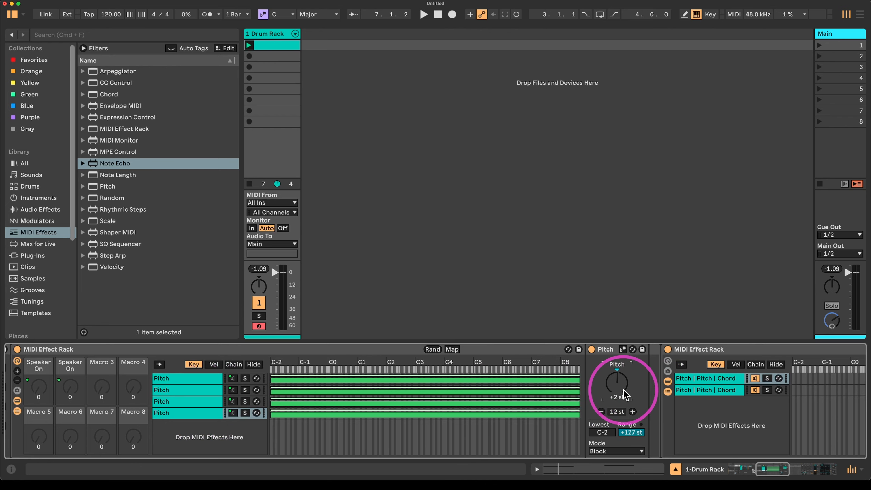
Duplicate the second Pitch | Pitch | Chord chain twice in the second MIDI Effect Rack to make four chains.
{"action": "scroll", "coordinate": [470, 395], "scroll_direction": "right", "scroll_amount": 10}
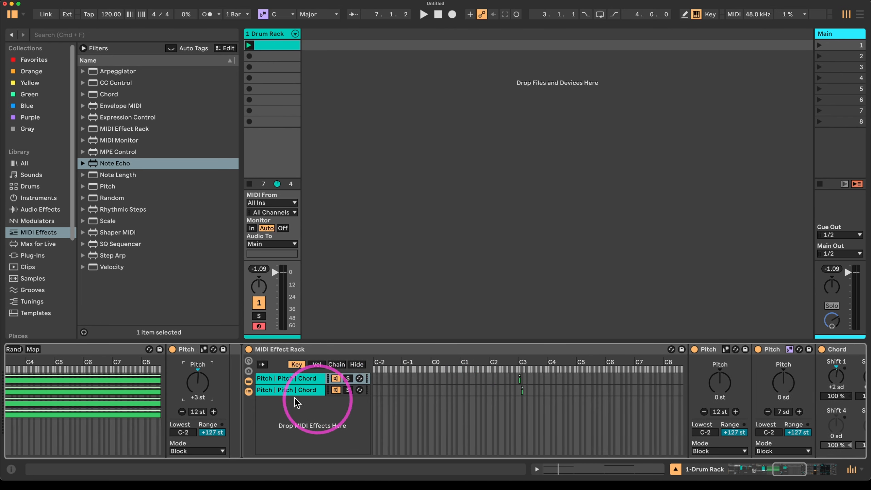
{"action": "left_click", "coordinate": [300, 392]}
{"action": "key", "text": "super+d"}
{"action": "key", "text": "super+d"}
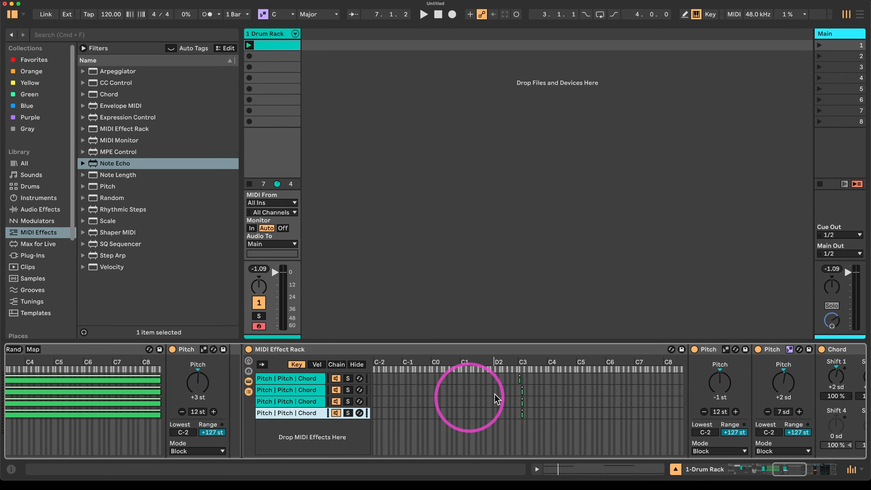
Stagger the third and fourth chord chains' key zones by semitones, and map the third and fourth Pitch chains' activators to Macros 3 and 4.
{"action": "left_click_drag", "start_coordinate": [521, 405], "coordinate": [527, 419]}
{"action": "scroll", "coordinate": [309, 435], "scroll_direction": "left", "scroll_amount": 15}
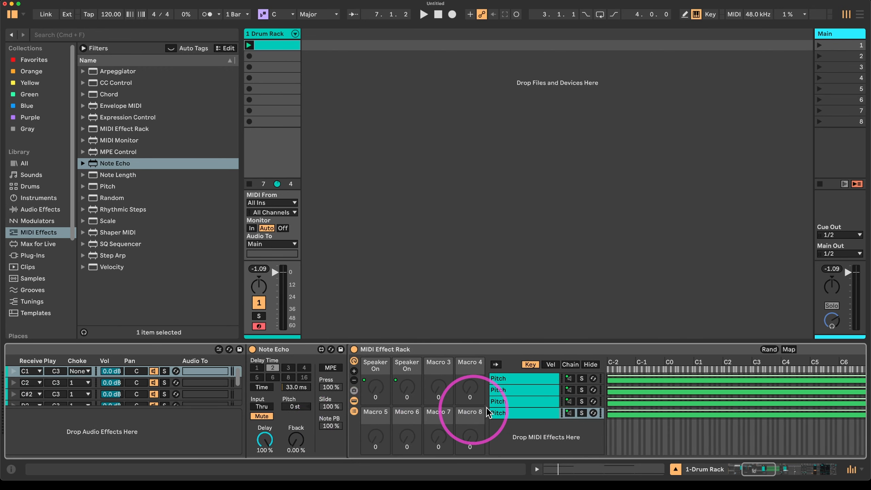
{"action": "right_click", "coordinate": [569, 401]}
{"action": "left_click", "coordinate": [604, 241]}
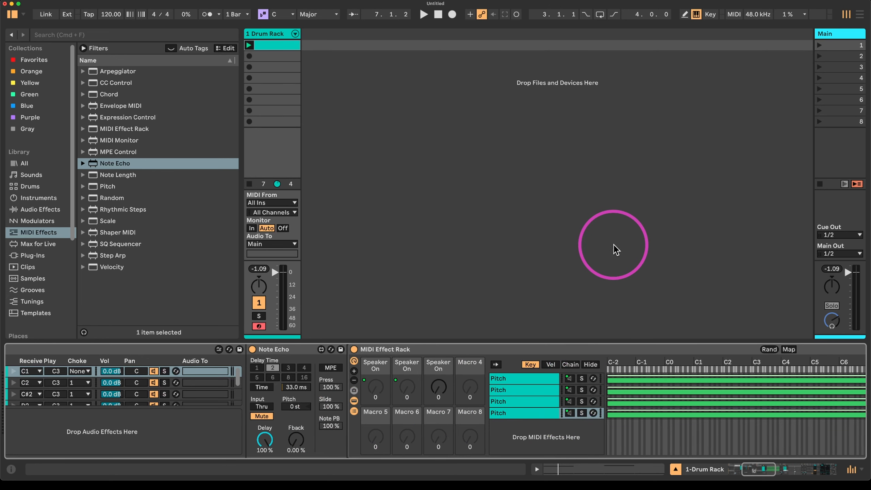
{"action": "right_click", "coordinate": [571, 415]}
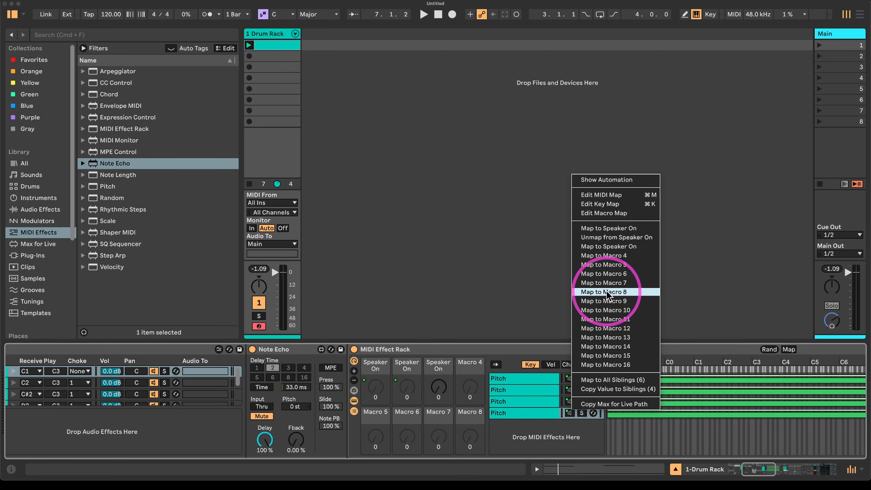
{"action": "left_click", "coordinate": [614, 260]}
Map the first MIDI Effect Rack's third macro to Chord3 and its fourth macro to Chord4.
{"action": "right_click", "coordinate": [436, 388]}
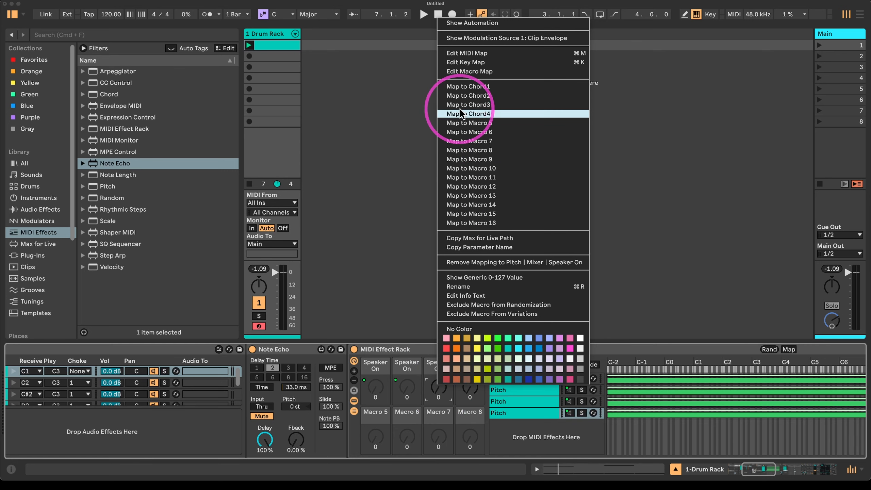
{"action": "left_click", "coordinate": [444, 110]}
{"action": "right_click", "coordinate": [471, 392]}
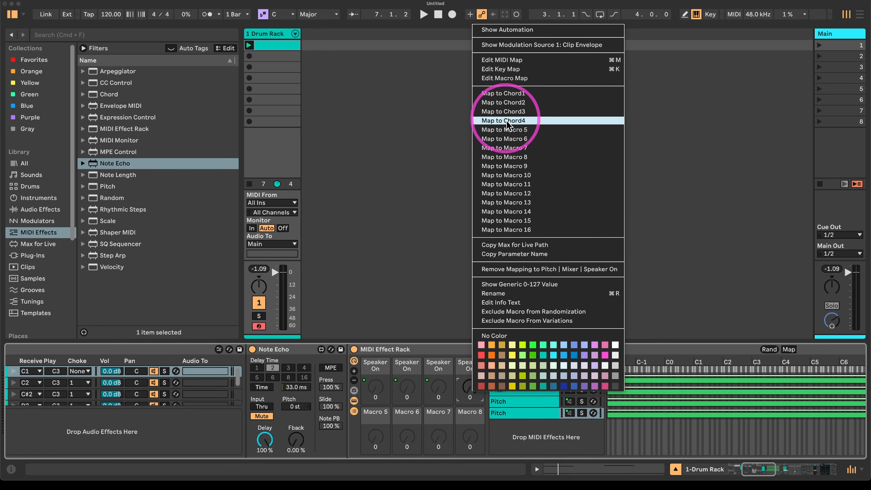
{"action": "left_click", "coordinate": [511, 105]}
In the clip, replace the Chord1 note on beat 1 with a Chord3 note and delete the Chord2 note on beat 3.
{"action": "scroll", "coordinate": [634, 432], "scroll_direction": "right", "scroll_amount": 3}
{"action": "scroll", "coordinate": [628, 427], "scroll_direction": "right", "scroll_amount": 10}
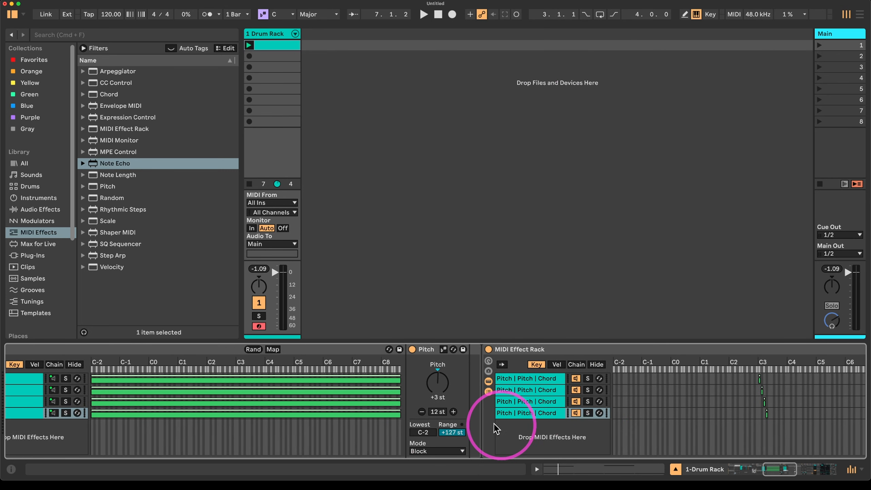
{"action": "scroll", "coordinate": [492, 424], "scroll_direction": "right", "scroll_amount": 5}
{"action": "scroll", "coordinate": [480, 421], "scroll_direction": "left", "scroll_amount": 6}
{"action": "left_click", "coordinate": [269, 42]}
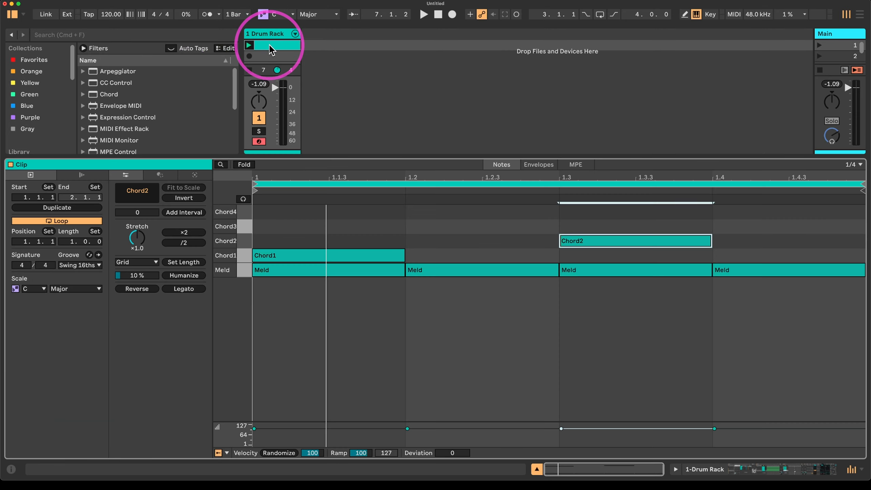
{"action": "left_click", "coordinate": [360, 260]}
{"action": "double_click", "coordinate": [350, 227]}
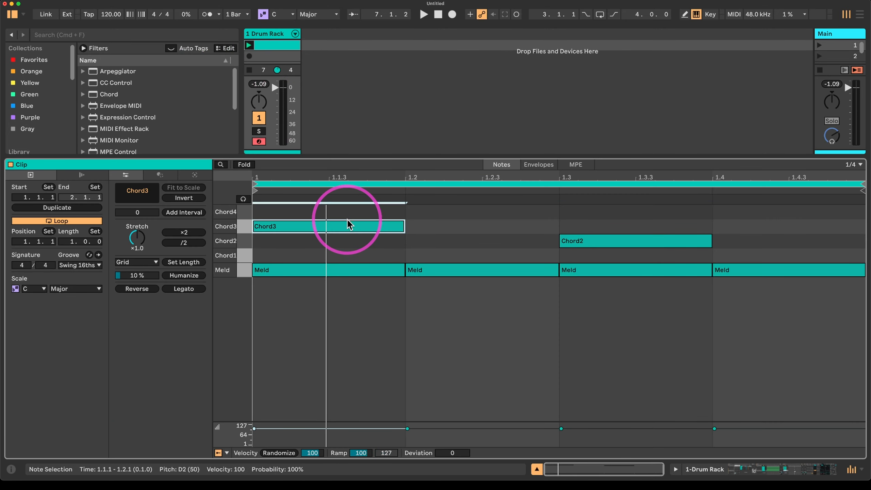
{"action": "double_click", "coordinate": [592, 241]}
Launch the clip and, in the third chord chain, set the second Pitch to -2 sd and the Chord's Shift 2 to +3 sd.
{"action": "left_click", "coordinate": [269, 52]}
{"action": "left_click", "coordinate": [249, 46]}
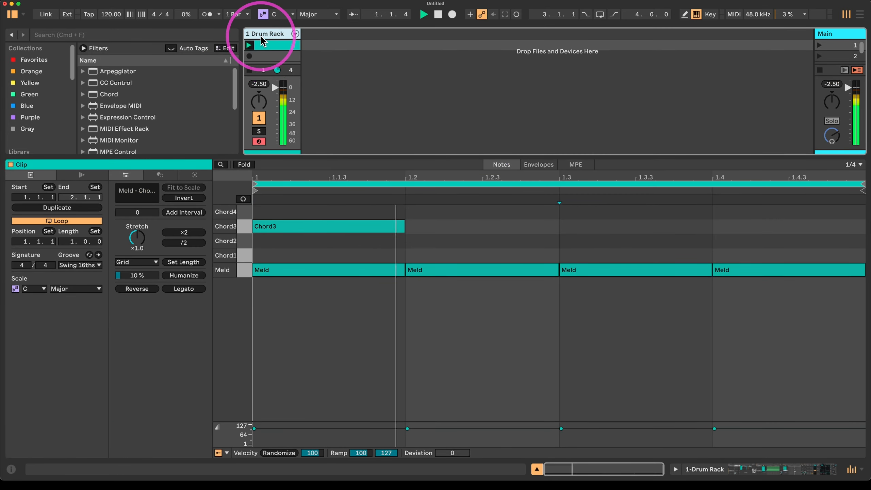
{"action": "double_click", "coordinate": [262, 33]}
{"action": "scroll", "coordinate": [652, 399], "scroll_direction": "right", "scroll_amount": 3}
{"action": "scroll", "coordinate": [651, 396], "scroll_direction": "right", "scroll_amount": 5}
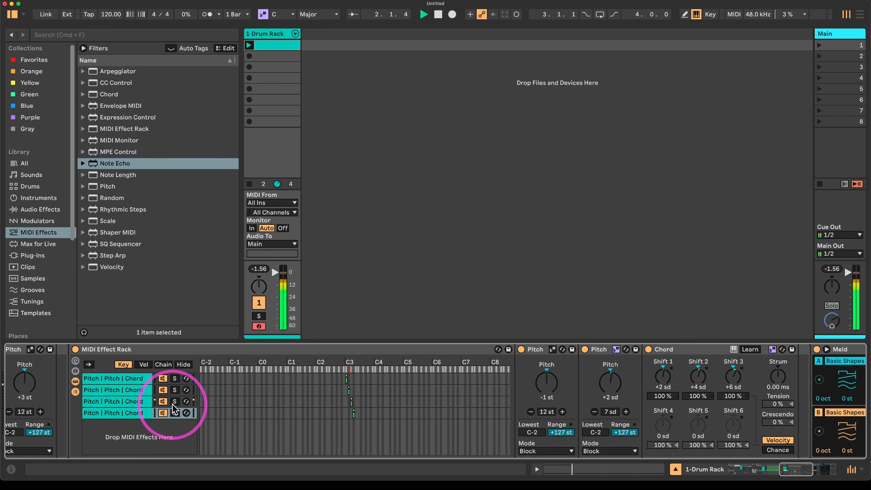
{"action": "left_click", "coordinate": [141, 402]}
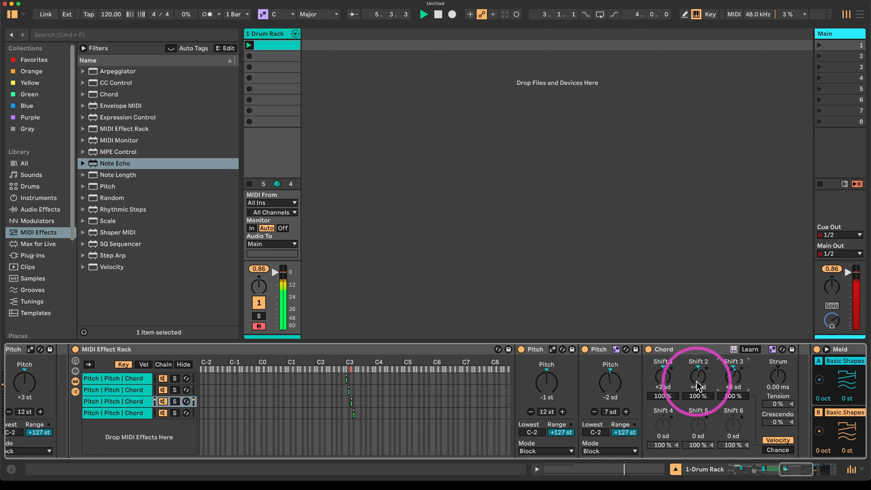
{"action": "left_click", "coordinate": [662, 381]}
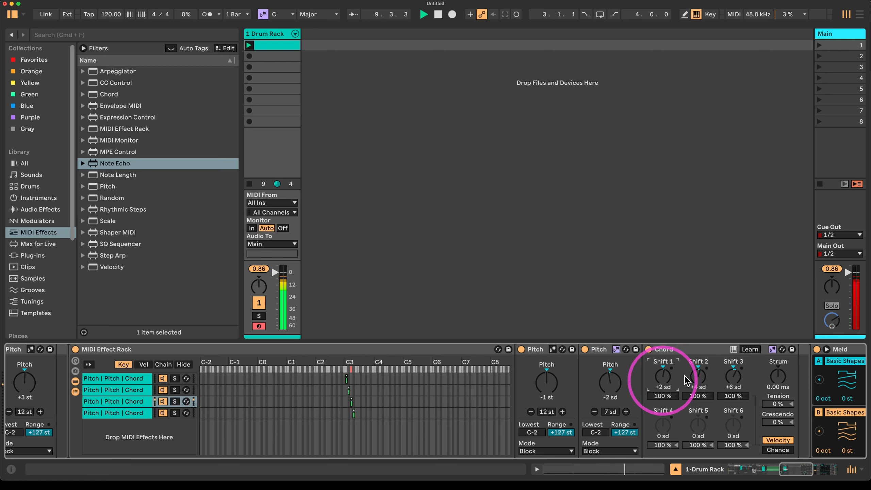
{"action": "left_click", "coordinate": [694, 387]}
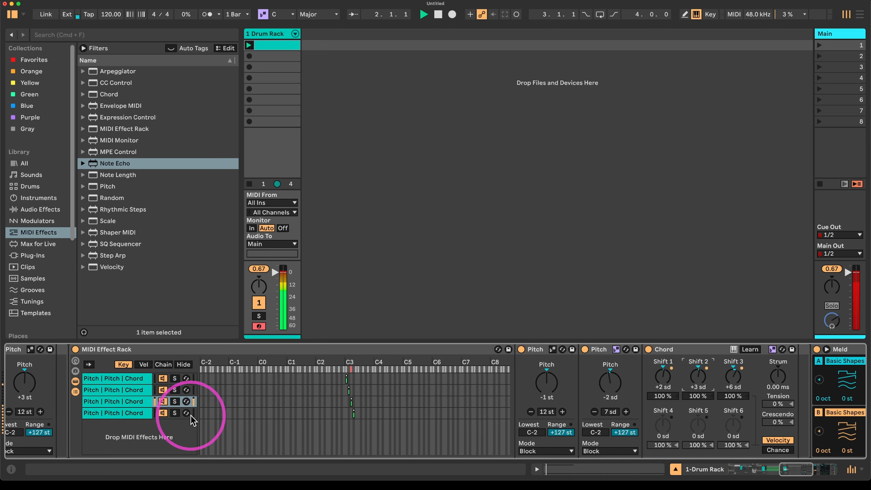
In the fourth chord chain, set the second Pitch to 0 sd and the Chord's Shift 2 to +6 sd.
{"action": "left_click", "coordinate": [150, 412]}
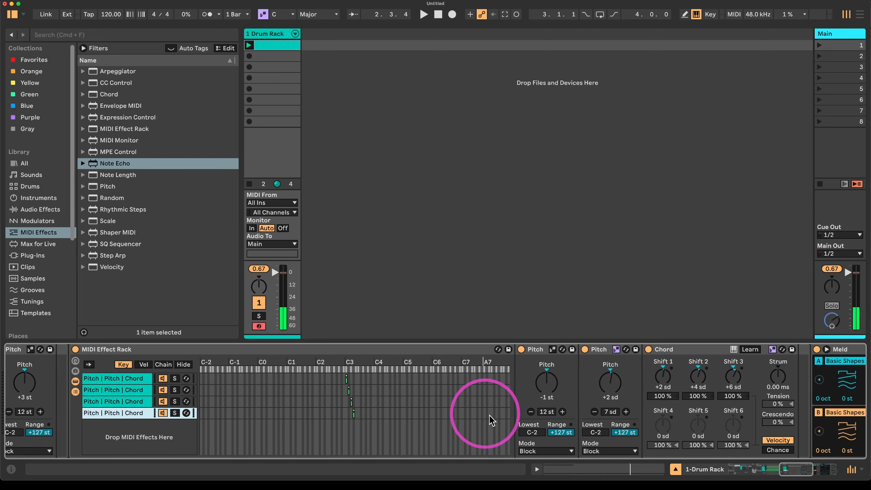
{"action": "left_click", "coordinate": [616, 391]}
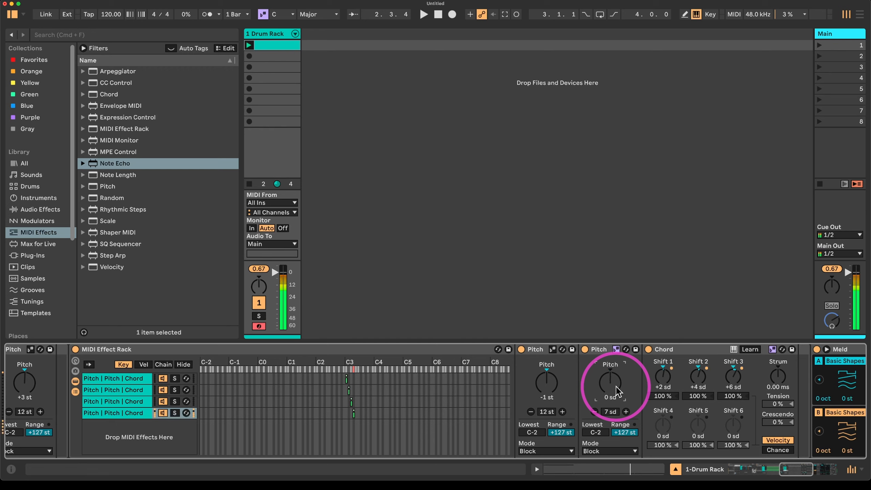
{"action": "left_click", "coordinate": [697, 382]}
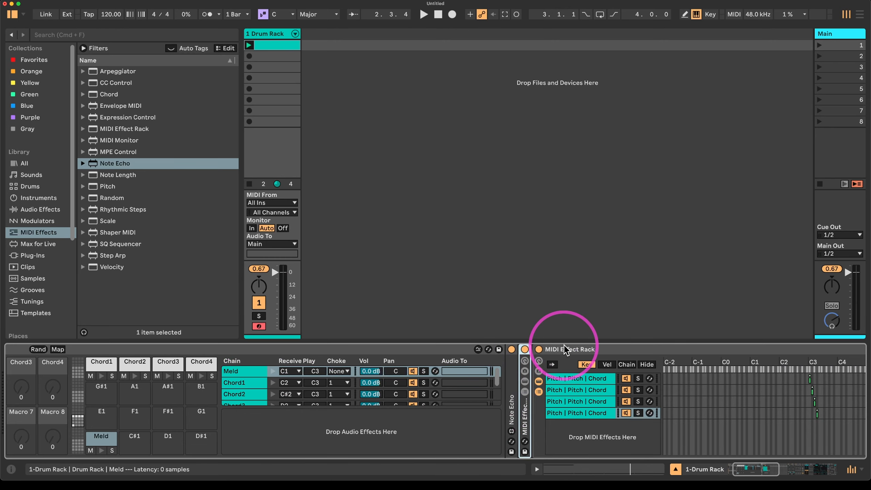
{"action": "double_click", "coordinate": [562, 352]}
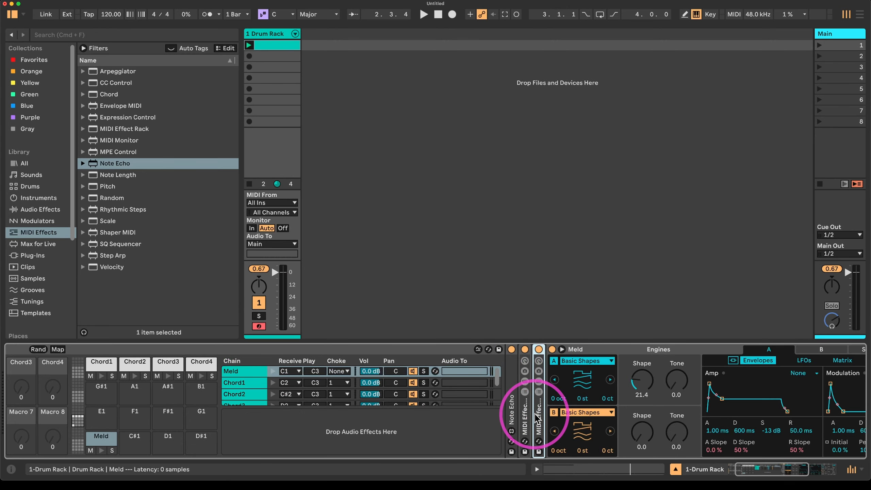
{"action": "double_click", "coordinate": [536, 414]}
{"action": "scroll", "coordinate": [677, 385], "scroll_direction": "left", "scroll_amount": 5}
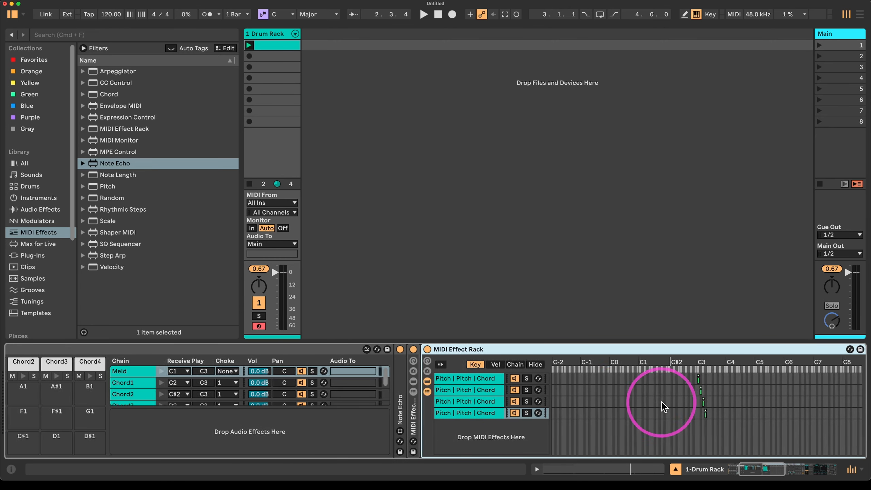
{"action": "scroll", "coordinate": [689, 393], "scroll_direction": "right", "scroll_amount": 8}
{"action": "scroll", "coordinate": [441, 436], "scroll_direction": "left", "scroll_amount": 8}
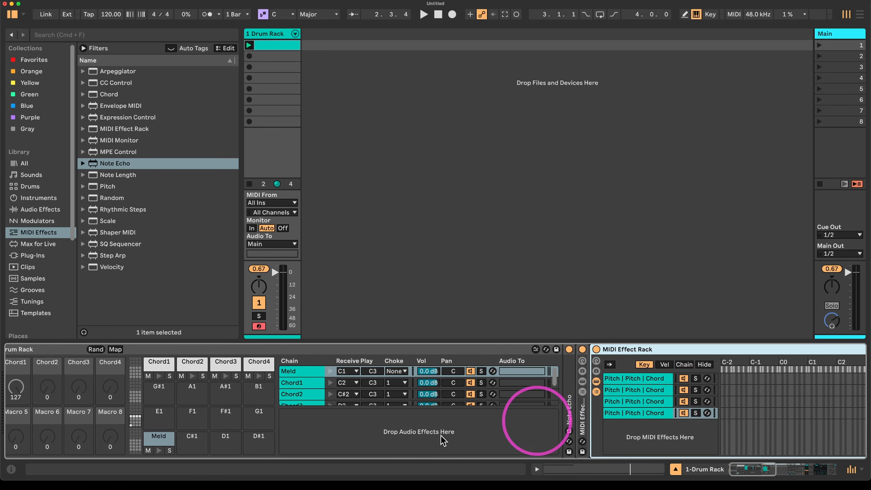
Move the Meld pad to E1 and place a copy of it back on C1.
{"action": "left_click_drag", "start_coordinate": [213, 446], "coordinate": [176, 415]}
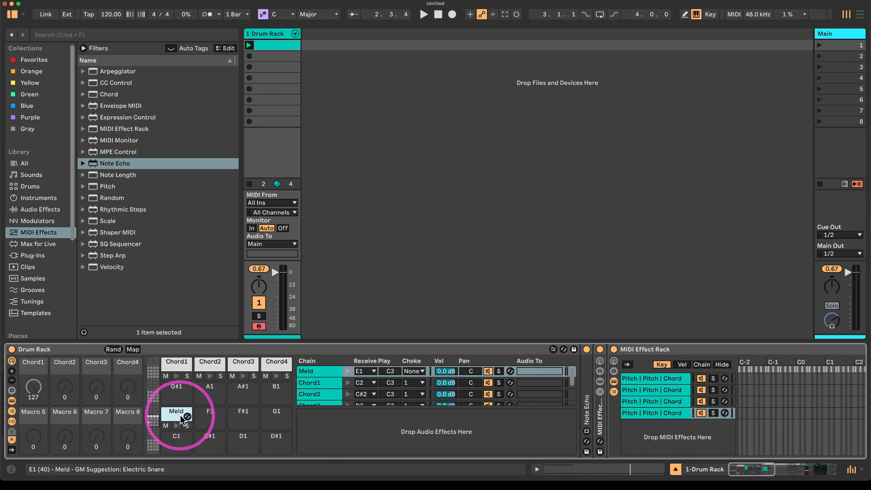
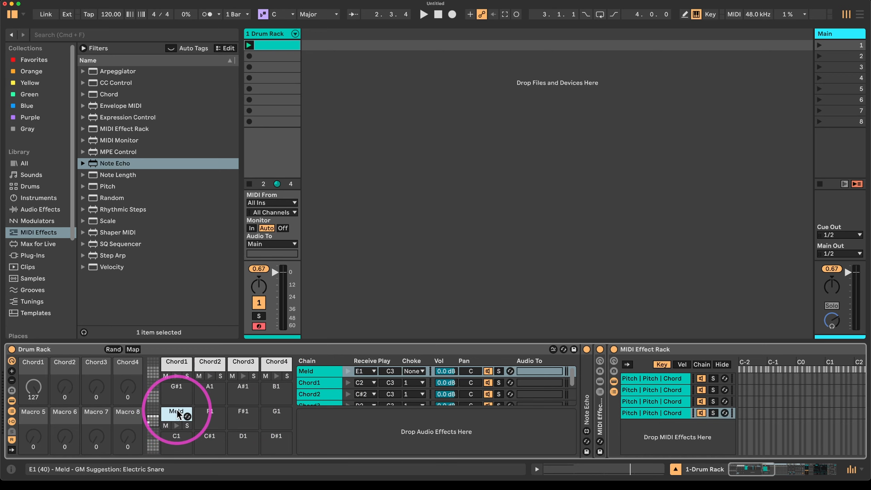
{"action": "left_click_drag", "start_coordinate": [178, 414], "coordinate": [177, 443]}
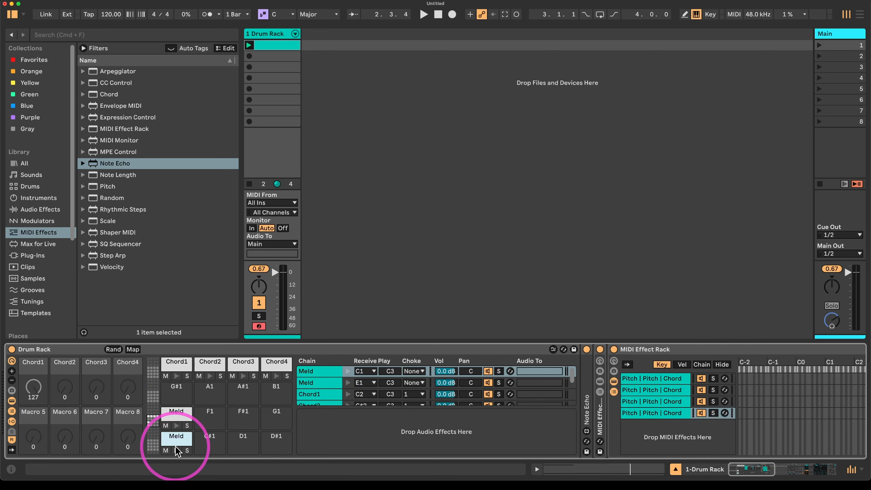
Delete the Chord device from the first and second chains of the C1 Meld pad's second MIDI Effect Rack.
{"action": "scroll", "coordinate": [496, 405], "scroll_direction": "right", "scroll_amount": 10}
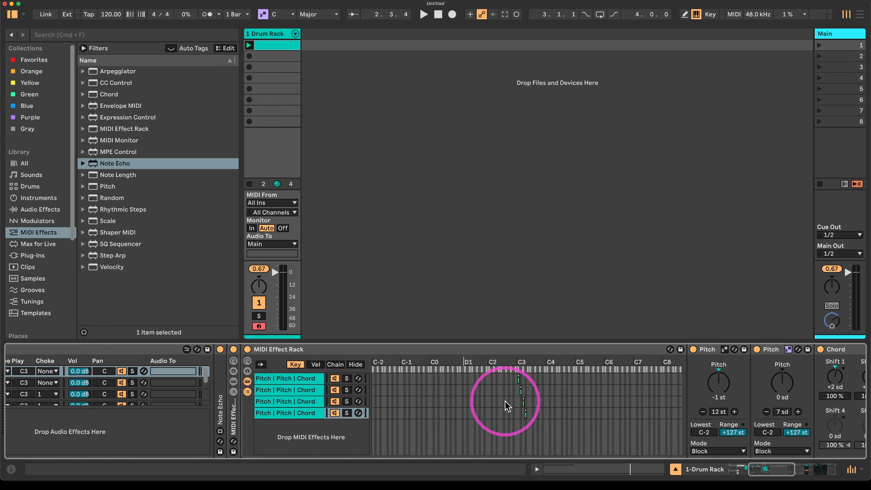
{"action": "scroll", "coordinate": [479, 399], "scroll_direction": "left", "scroll_amount": 5}
{"action": "left_click", "coordinate": [197, 379]}
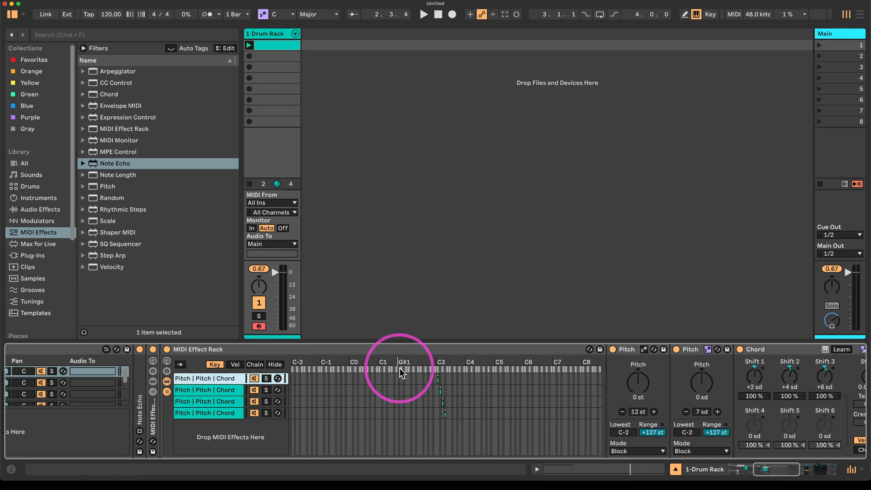
{"action": "scroll", "coordinate": [562, 362], "scroll_direction": "right", "scroll_amount": 8}
{"action": "scroll", "coordinate": [562, 363], "scroll_direction": "right", "scroll_amount": 3}
{"action": "scroll", "coordinate": [453, 374], "scroll_direction": "left", "scroll_amount": 10}
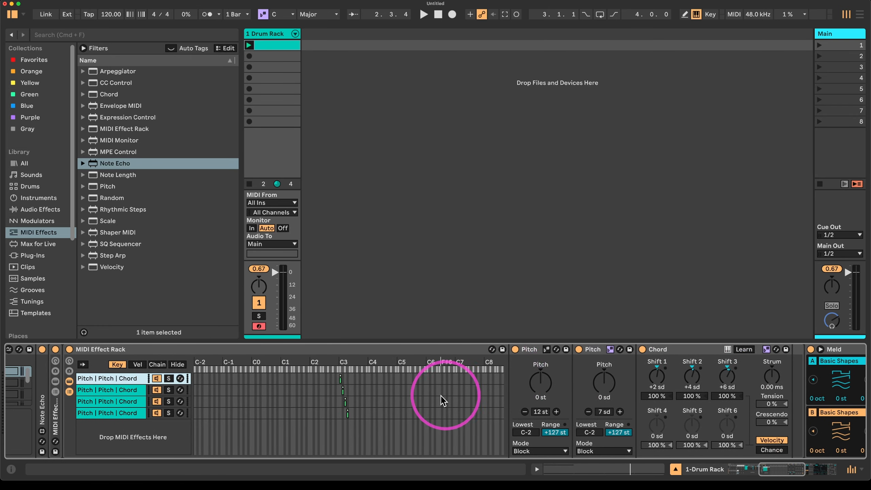
{"action": "left_click", "coordinate": [678, 352]}
{"action": "key", "text": "Delete"}
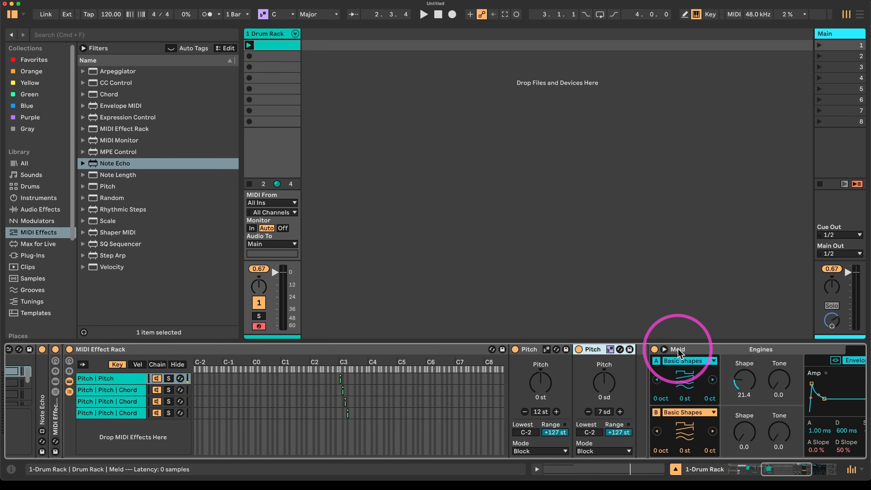
{"action": "left_click", "coordinate": [128, 390]}
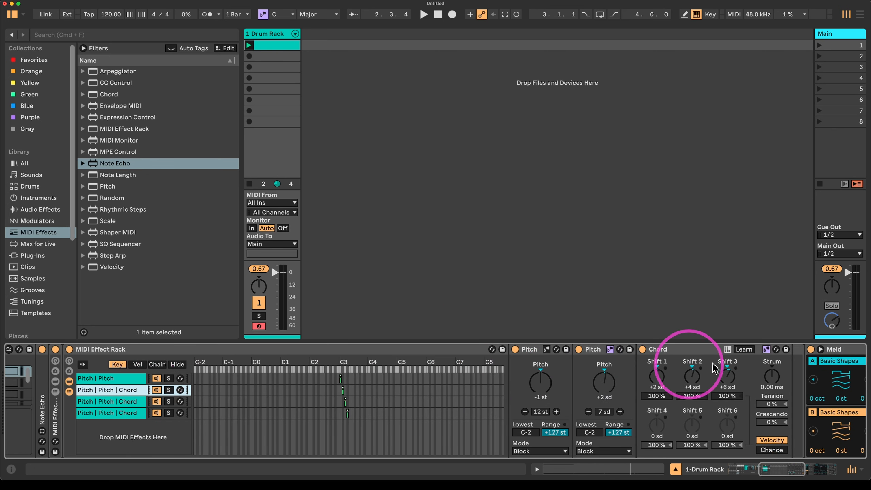
{"action": "left_click", "coordinate": [704, 353]}
{"action": "key", "text": "Delete"}
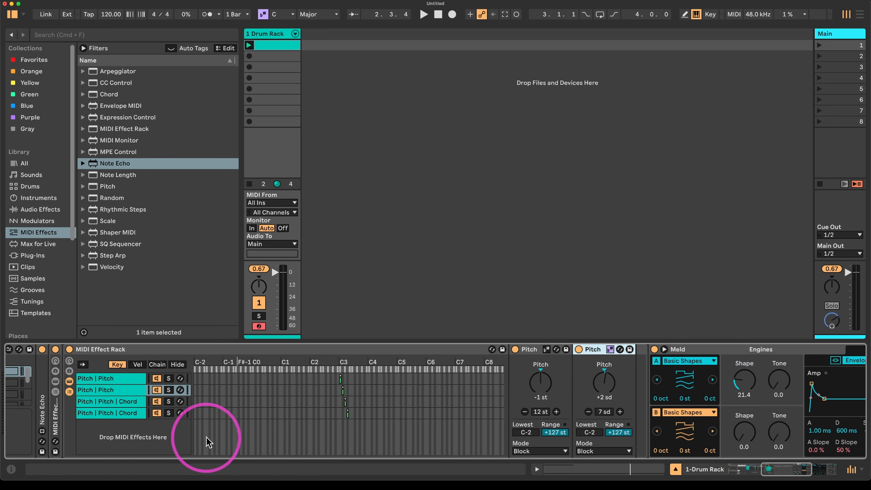
Delete the Chord device from the third and fourth chains of the same MIDI Effect Rack.
{"action": "left_click", "coordinate": [123, 401]}
{"action": "left_click", "coordinate": [669, 349]}
{"action": "key", "text": "Delete"}
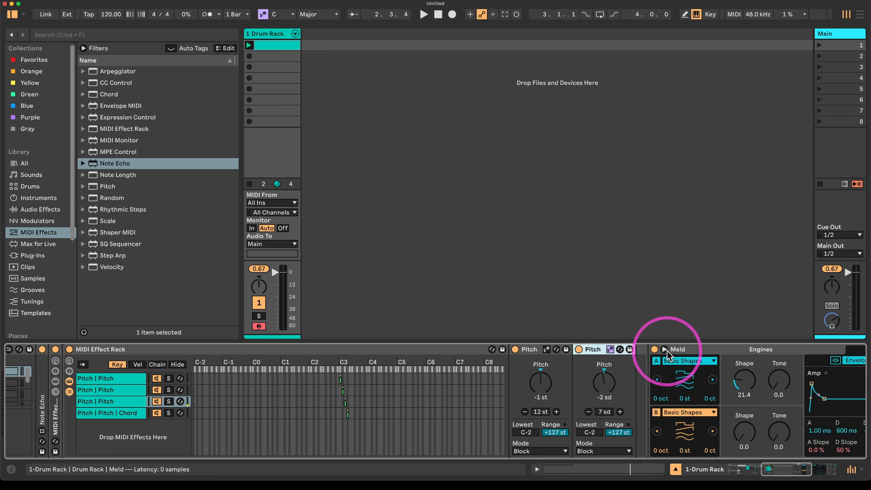
{"action": "left_click", "coordinate": [115, 416]}
{"action": "left_click", "coordinate": [700, 350]}
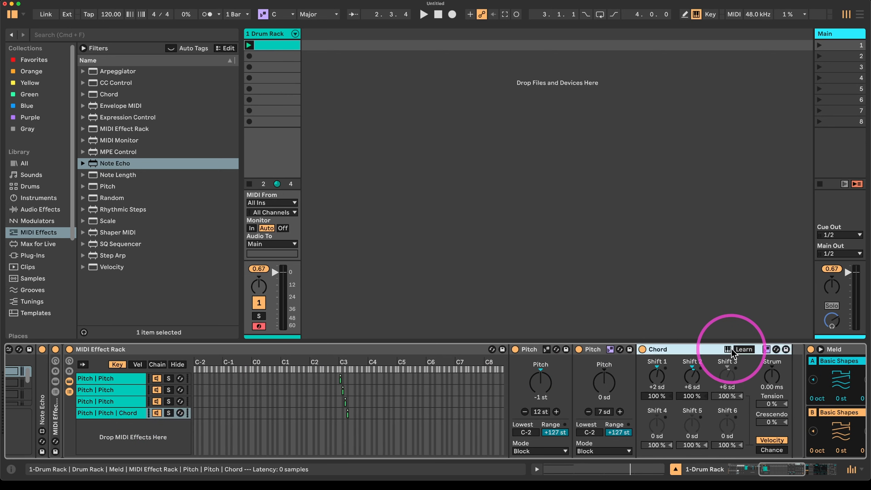
{"action": "key", "text": "Delete"}
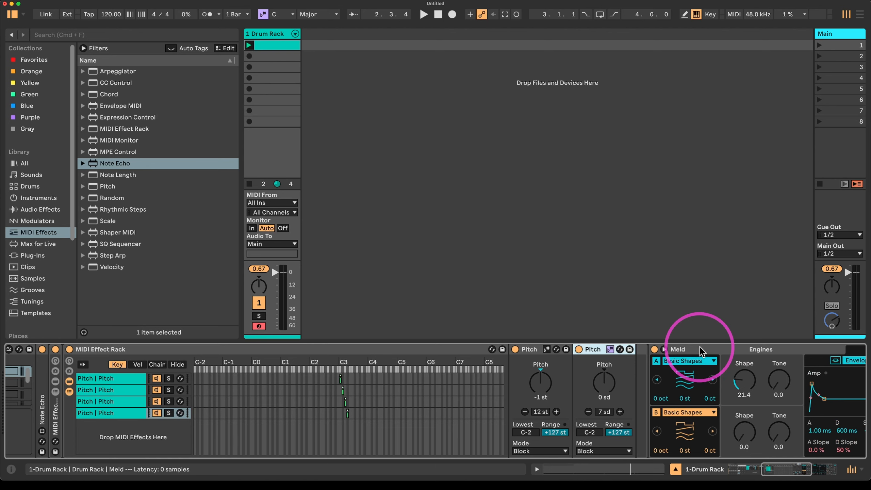
Set both engines of the C1 pad's Meld to -1 oct.
{"action": "scroll", "coordinate": [671, 375], "scroll_direction": "right", "scroll_amount": 5}
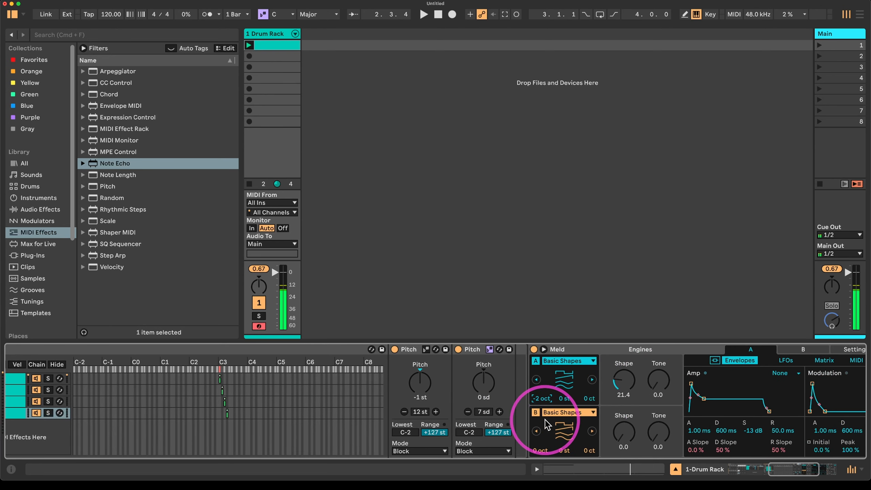
{"action": "left_click", "coordinate": [541, 451]}
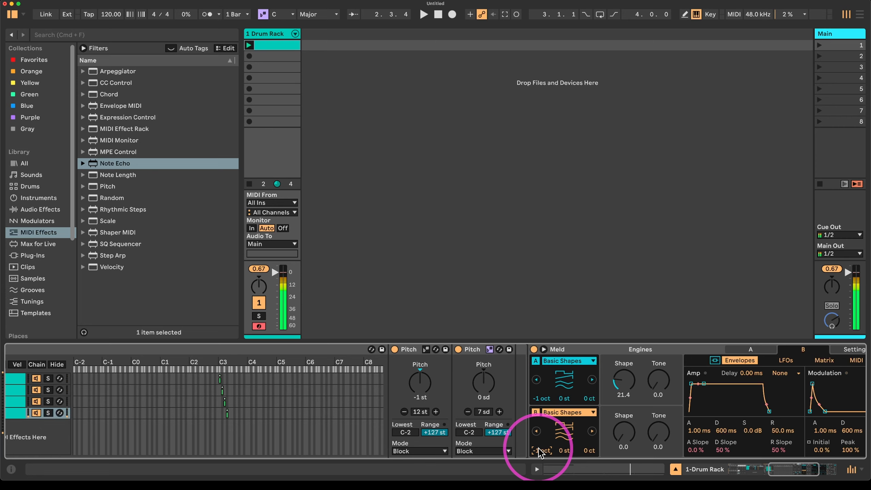
Copy the E1 Meld pad onto the F1 pad.
{"action": "scroll", "coordinate": [301, 399], "scroll_direction": "left", "scroll_amount": 10}
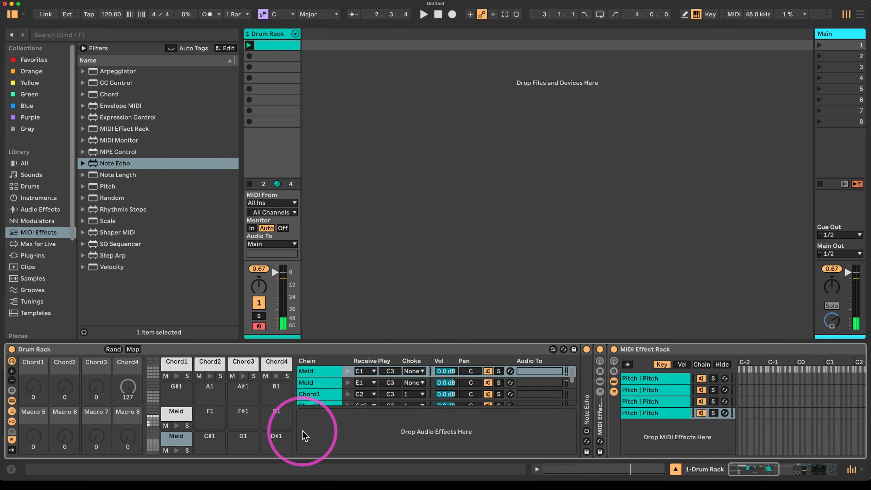
{"action": "left_click_drag", "start_coordinate": [172, 415], "coordinate": [205, 419]}
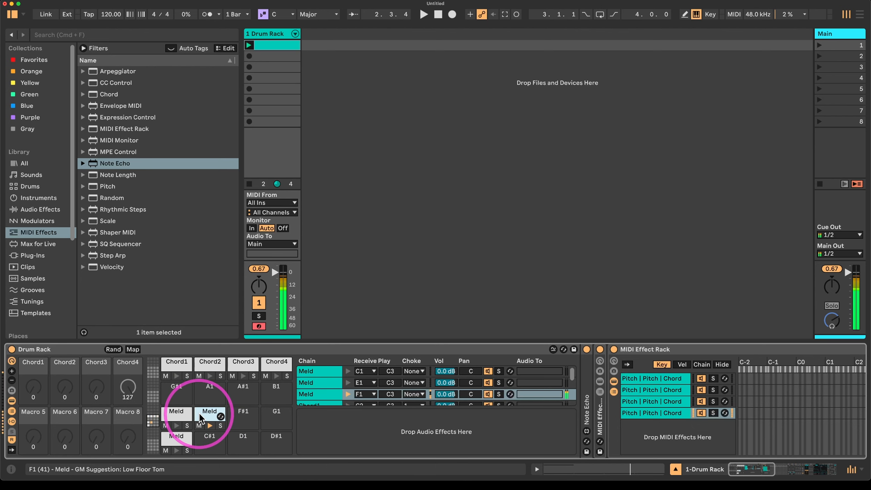
Set Shift 1 to +14 sd in the Chord devices of the first and second chains in the F1 pad's second MIDI Effect Rack.
{"action": "scroll", "coordinate": [477, 426], "scroll_direction": "right", "scroll_amount": 10}
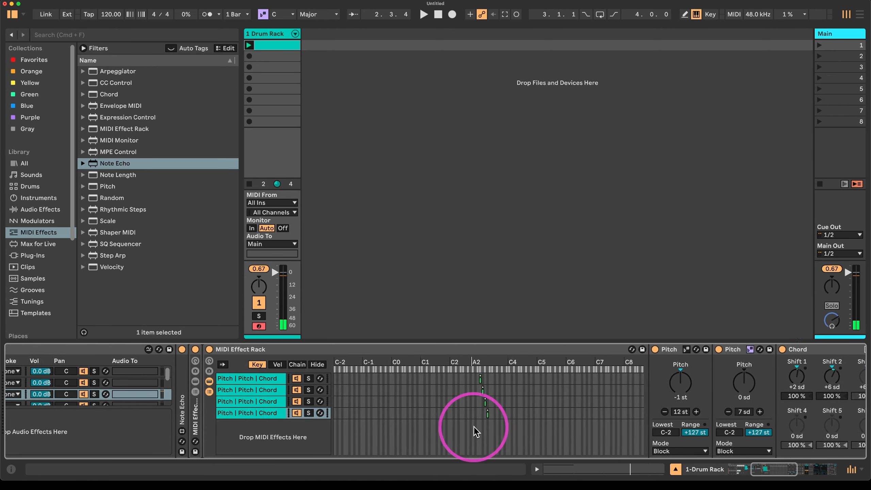
{"action": "scroll", "coordinate": [473, 427], "scroll_direction": "left", "scroll_amount": 10}
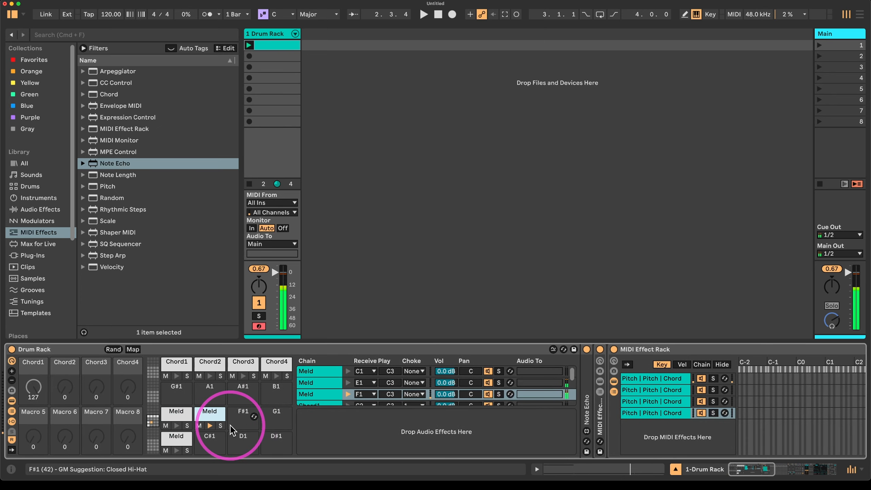
{"action": "left_click", "coordinate": [177, 414]}
{"action": "left_click", "coordinate": [205, 414]}
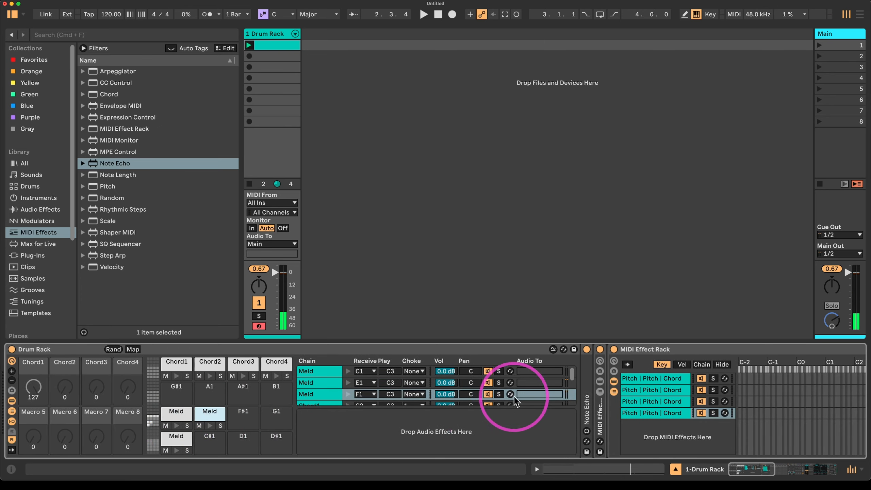
{"action": "scroll", "coordinate": [666, 400], "scroll_direction": "right", "scroll_amount": 10}
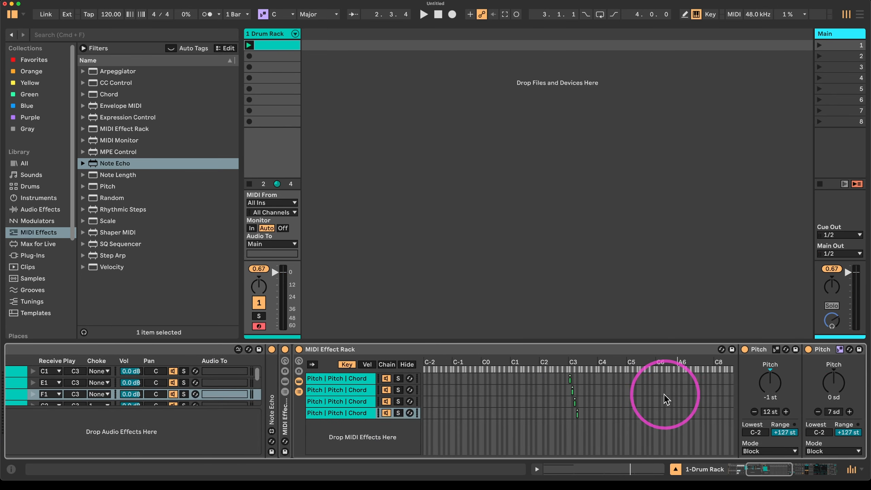
{"action": "scroll", "coordinate": [652, 399], "scroll_direction": "right", "scroll_amount": 15}
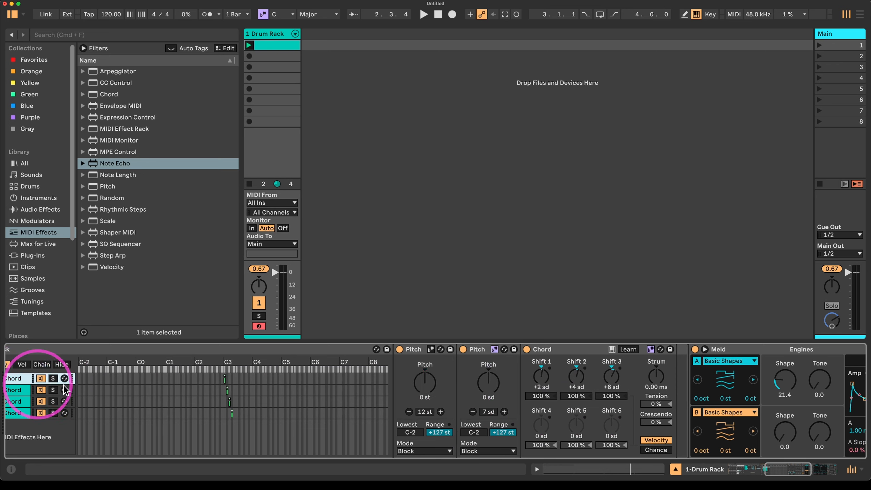
{"action": "left_click", "coordinate": [542, 387]}
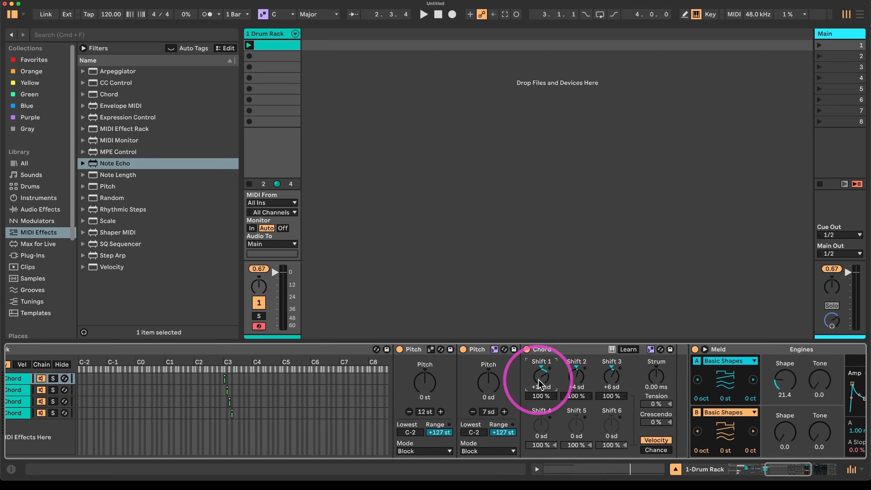
{"action": "left_click", "coordinate": [17, 390]}
{"action": "left_click", "coordinate": [537, 387]}
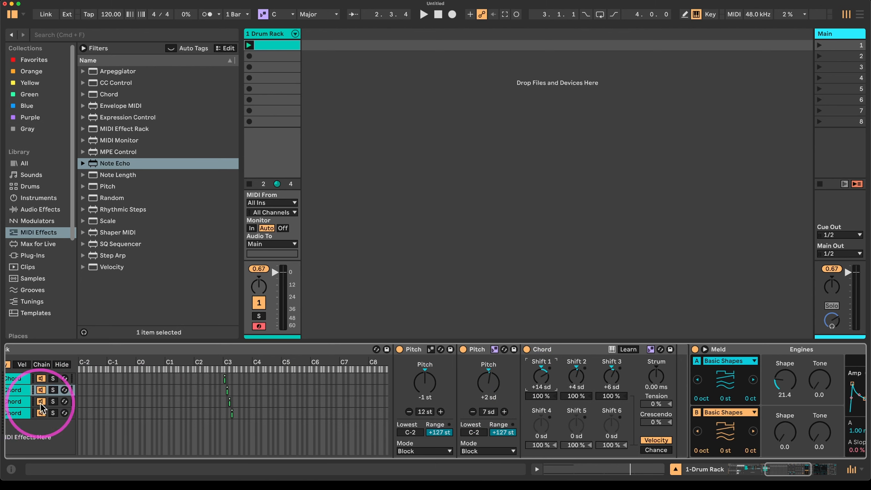
Set the Chord's Shift 1 to +14 sd in the third and fourth chains of the same MIDI Effect Rack.
{"action": "left_click", "coordinate": [41, 405]}
{"action": "left_click", "coordinate": [541, 382]}
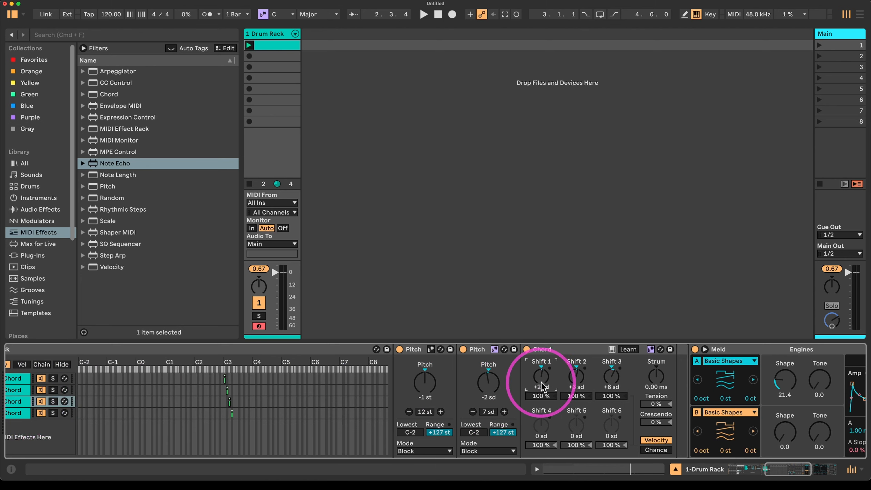
{"action": "left_click", "coordinate": [23, 414]}
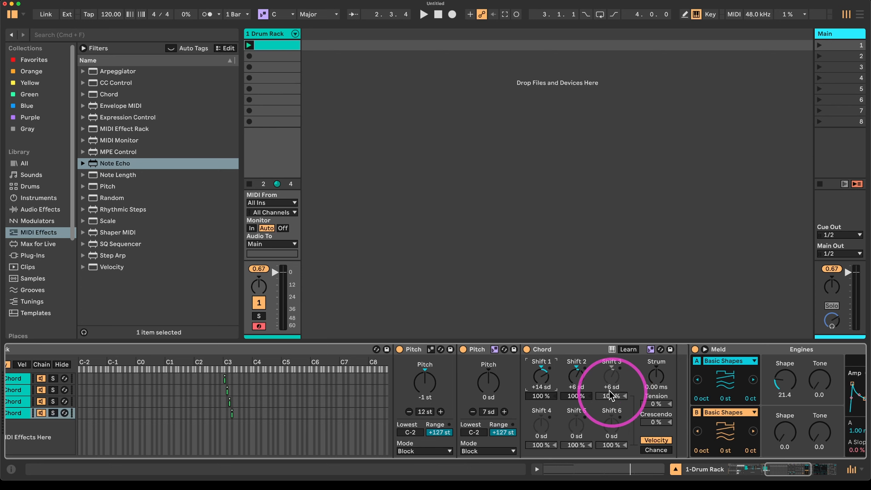
{"action": "scroll", "coordinate": [524, 403], "scroll_direction": "left", "scroll_amount": 3}
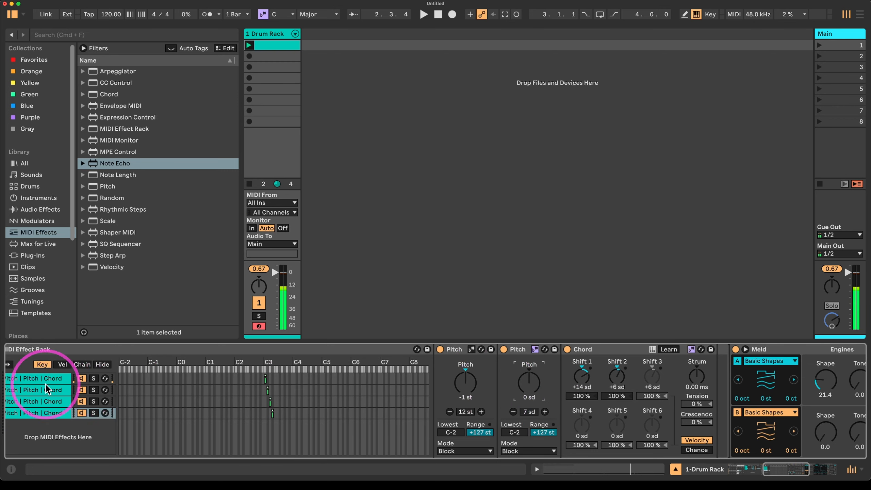
{"action": "left_click", "coordinate": [57, 390]}
{"action": "left_click", "coordinate": [58, 401]}
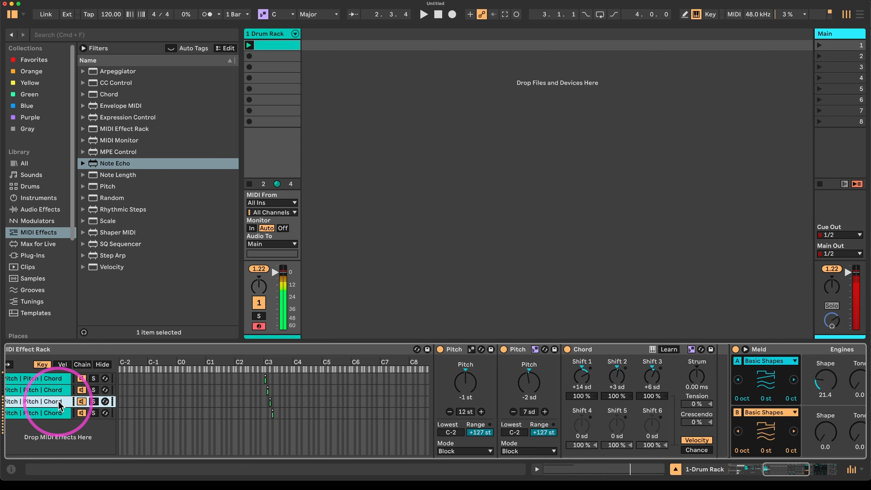
Copy the F1 Meld pad onto the F#1 pad and insert an Arpeggiator with a 1/16 rate directly before the copy's Meld.
{"action": "scroll", "coordinate": [242, 374], "scroll_direction": "left", "scroll_amount": 15}
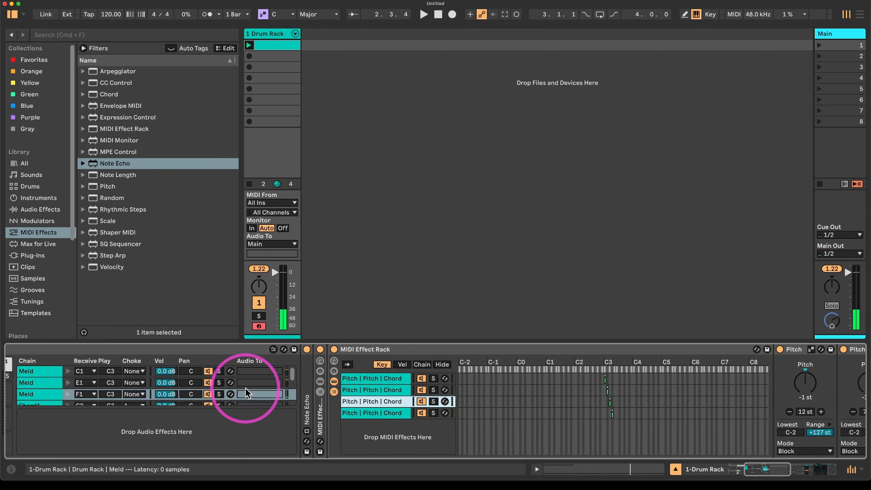
{"action": "left_click_drag", "start_coordinate": [189, 413], "coordinate": [230, 412]}
{"action": "scroll", "coordinate": [350, 410], "scroll_direction": "right", "scroll_amount": 15}
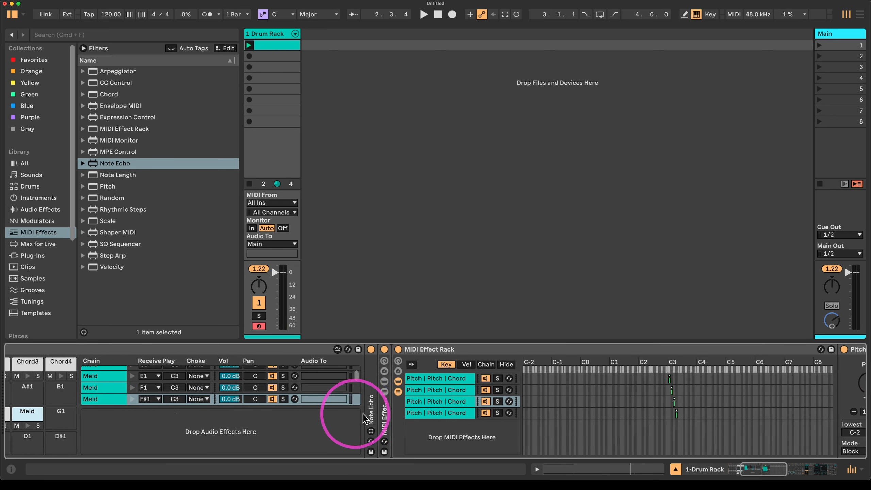
{"action": "scroll", "coordinate": [364, 414], "scroll_direction": "right", "scroll_amount": 10}
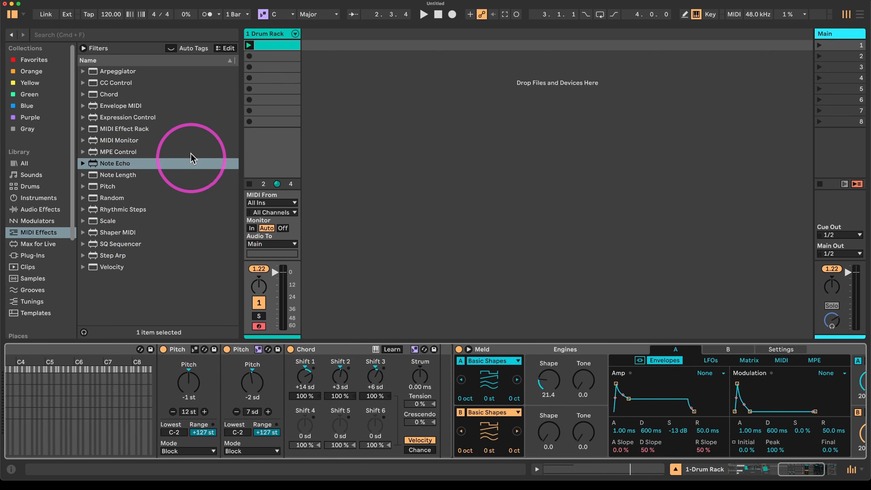
{"action": "left_click_drag", "start_coordinate": [118, 71], "coordinate": [493, 407]}
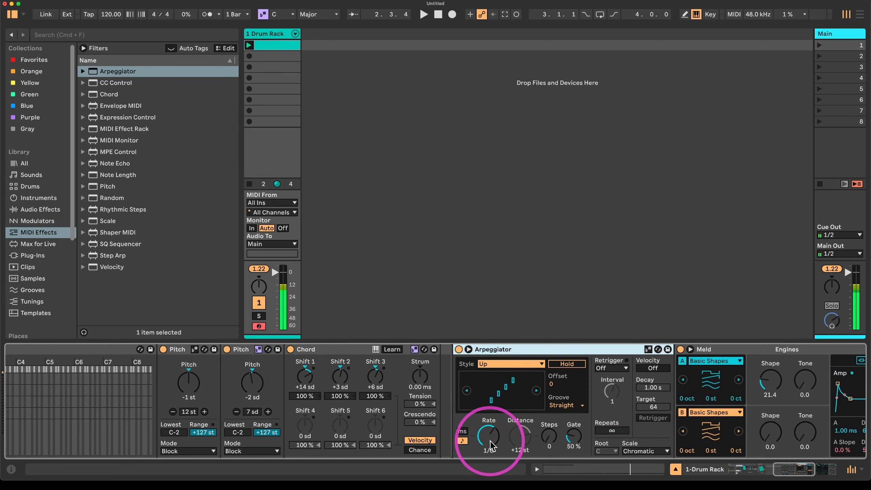
{"action": "left_click_drag", "start_coordinate": [490, 445], "coordinate": [490, 440]}
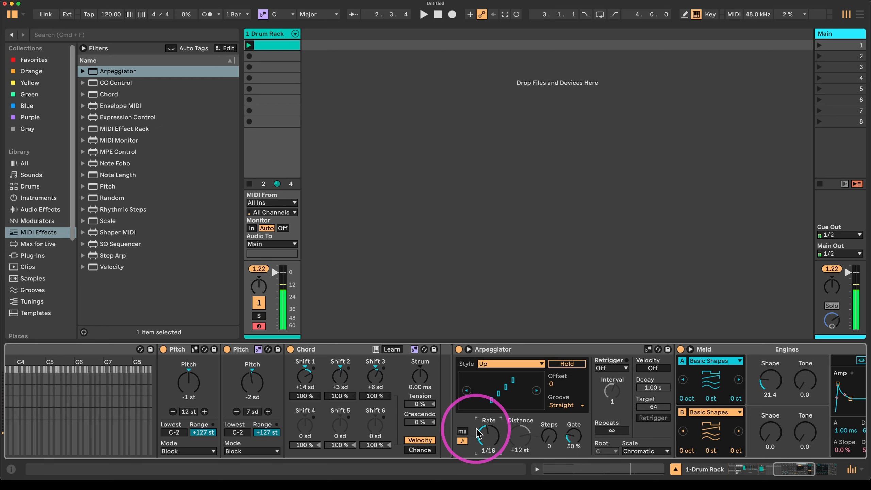
Insert a second Arpeggiator directly after the F#1 pad's Note Echo and turn off the Arpeggiator before Meld.
{"action": "scroll", "coordinate": [473, 436], "scroll_direction": "left", "scroll_amount": 4}
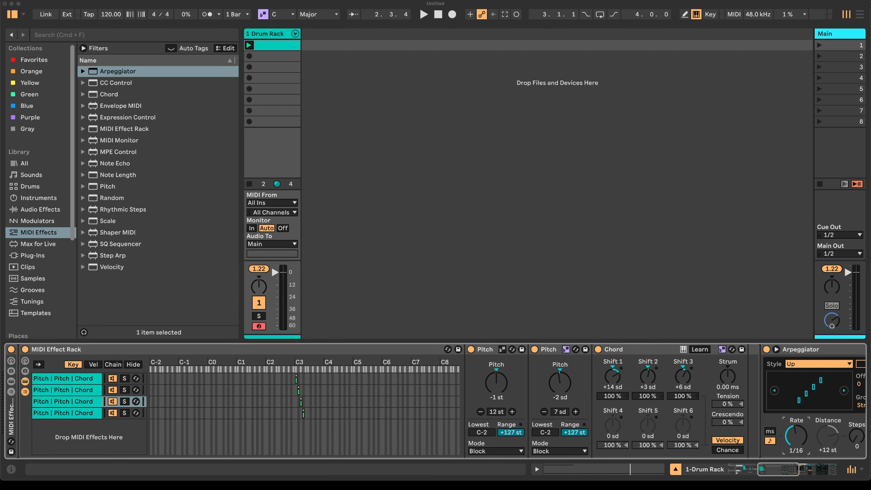
{"action": "scroll", "coordinate": [364, 412], "scroll_direction": "left", "scroll_amount": 3}
{"action": "scroll", "coordinate": [362, 409], "scroll_direction": "left", "scroll_amount": 15}
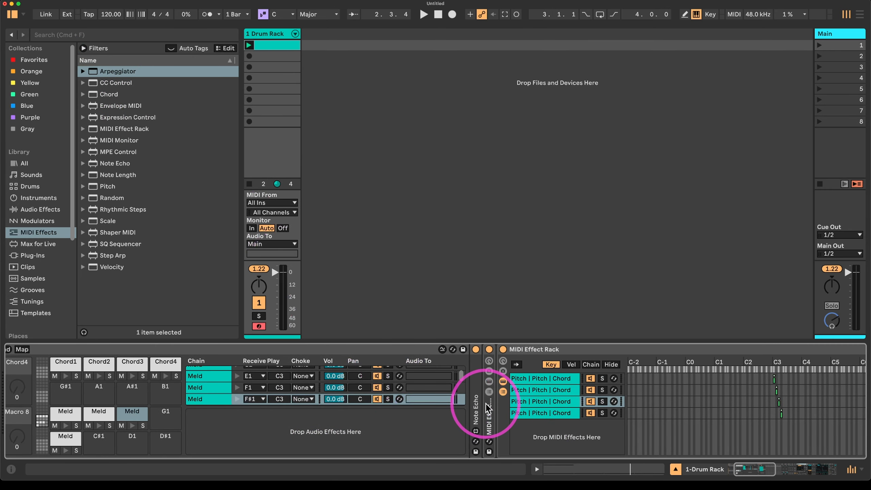
{"action": "left_click_drag", "start_coordinate": [102, 71], "coordinate": [489, 391]}
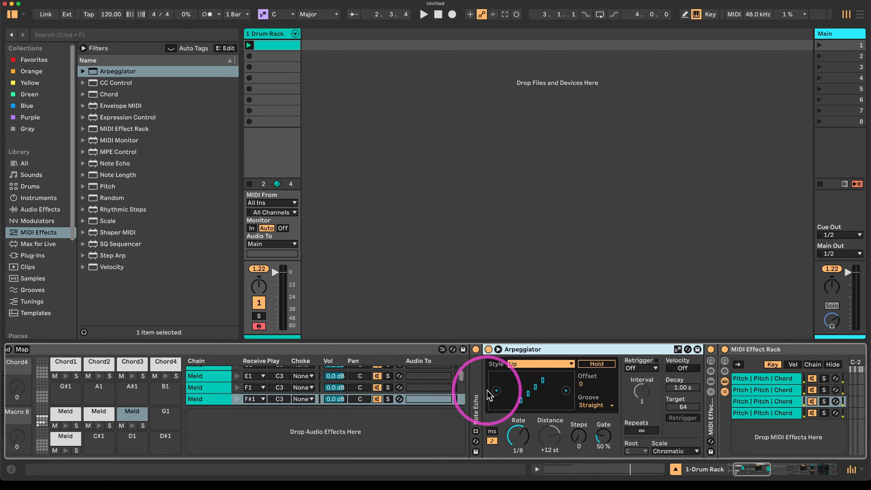
{"action": "scroll", "coordinate": [515, 418], "scroll_direction": "right", "scroll_amount": 10}
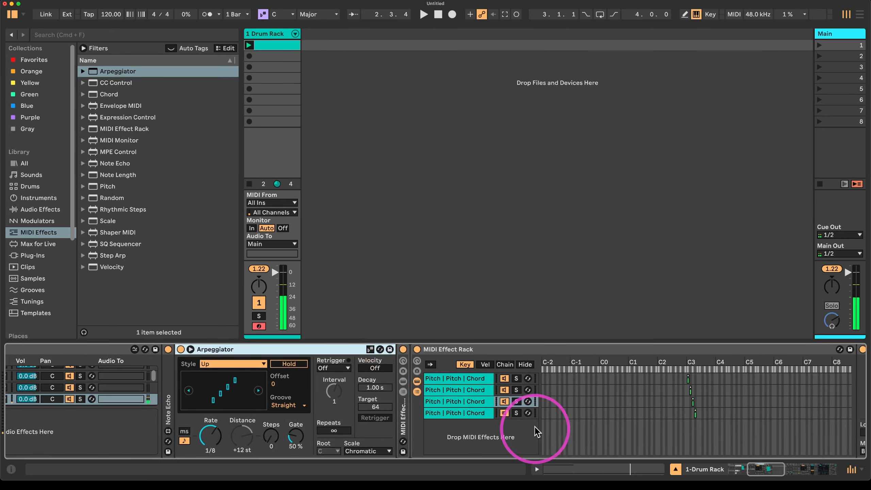
{"action": "scroll", "coordinate": [535, 422], "scroll_direction": "right", "scroll_amount": 10}
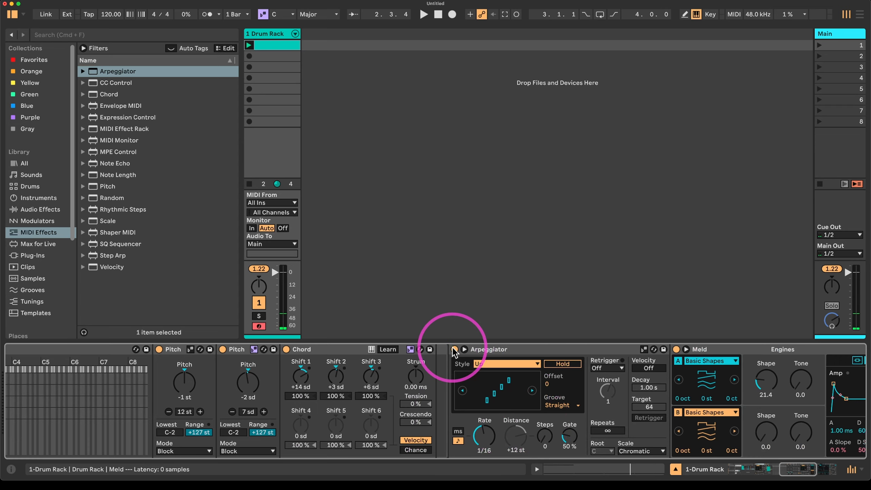
{"action": "left_click", "coordinate": [454, 350]}
Set the rate of the Arpeggiator after the Note Echo to 1/12.
{"action": "scroll", "coordinate": [152, 400], "scroll_direction": "left", "scroll_amount": 10}
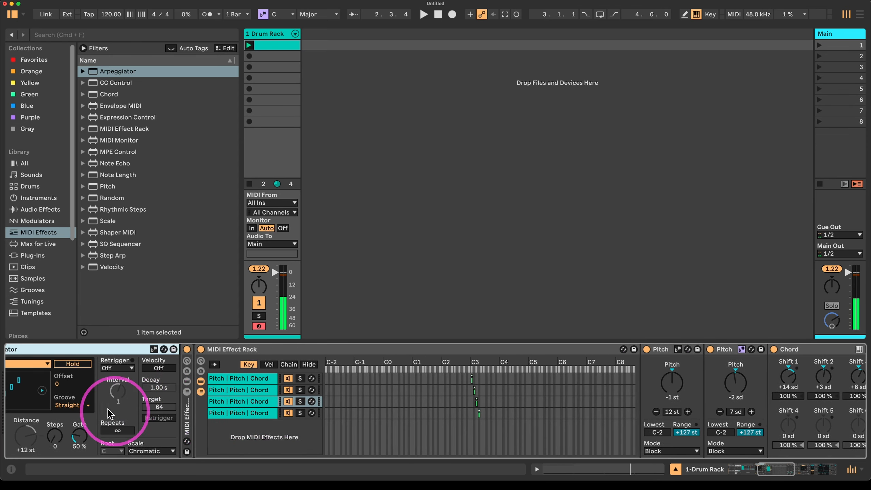
{"action": "scroll", "coordinate": [127, 395], "scroll_direction": "left", "scroll_amount": 10}
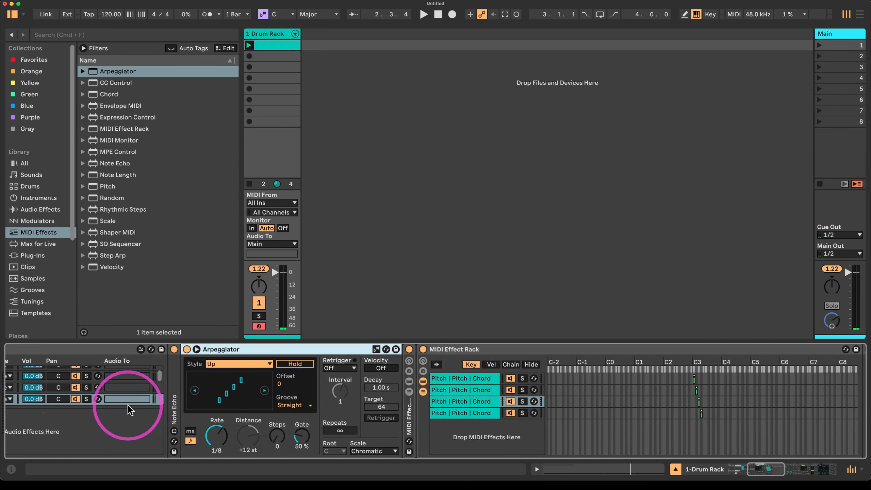
{"action": "left_click", "coordinate": [346, 436]}
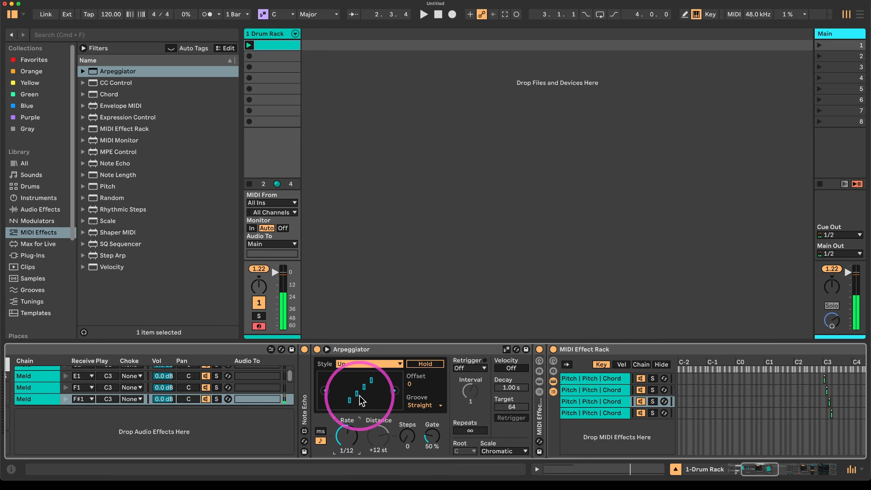
{"action": "scroll", "coordinate": [359, 418], "scroll_direction": "right", "scroll_amount": 10}
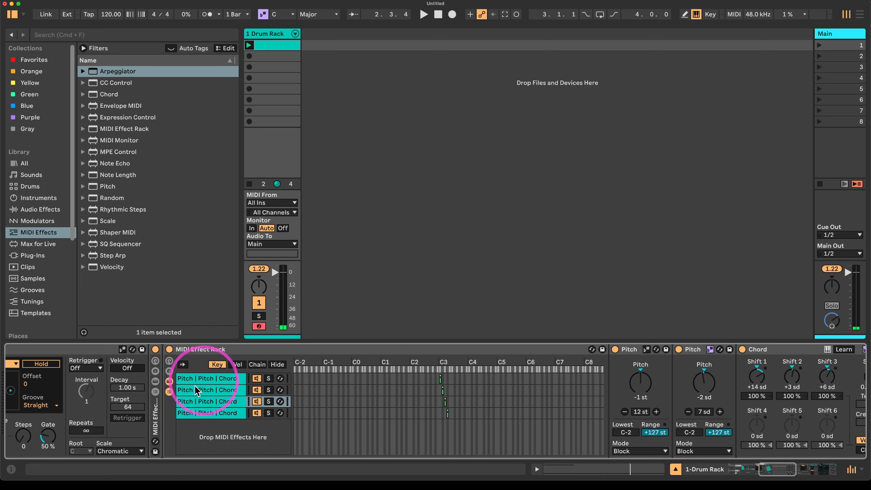
{"action": "scroll", "coordinate": [146, 379], "scroll_direction": "left", "scroll_amount": 5}
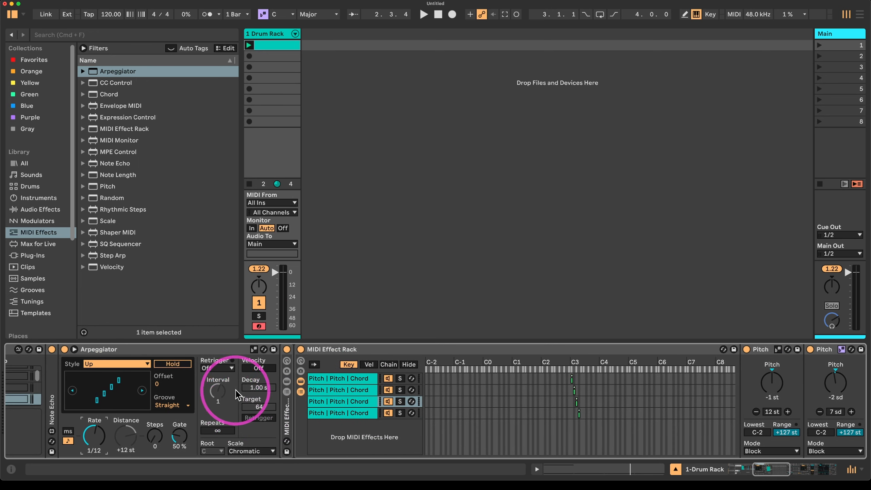
Delete the Arpeggiator after the Note Echo and turn the Arpeggiator before Meld back on.
{"action": "left_click", "coordinate": [169, 362]}
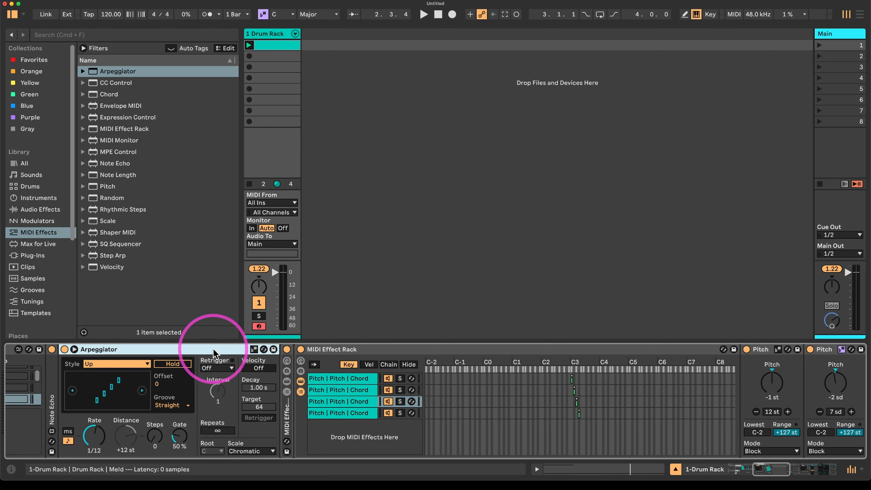
{"action": "left_click_drag", "start_coordinate": [213, 353], "coordinate": [549, 399]}
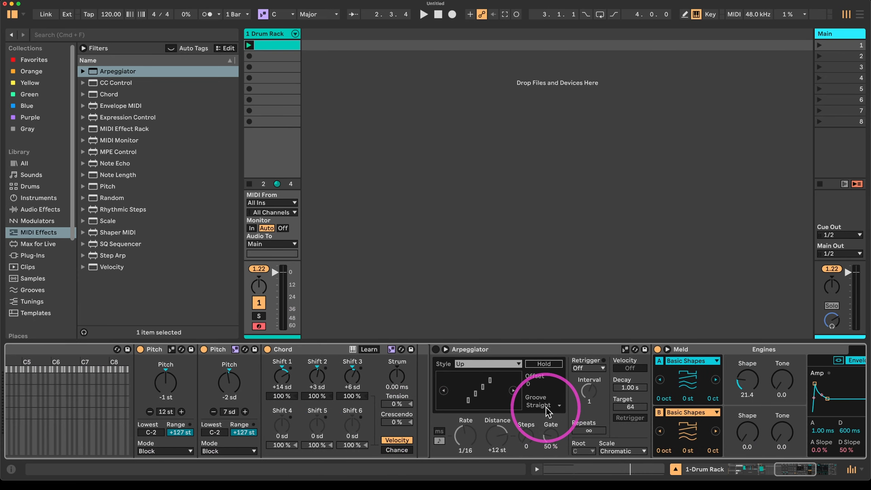
{"action": "left_click", "coordinate": [436, 349]}
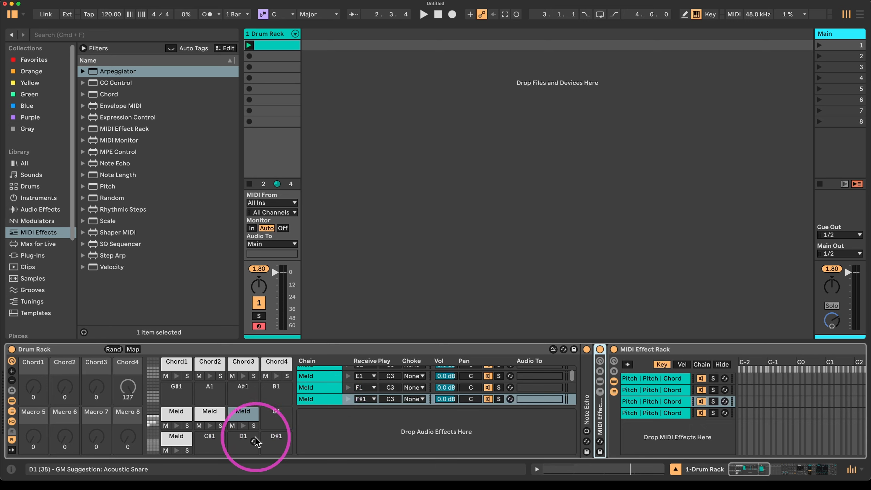
Unfold the C1 pad's first MIDI Effect Rack and group its Note Echo, both MIDI Effect Racks and Meld into an Instrument Rack.
{"action": "left_click", "coordinate": [170, 435]}
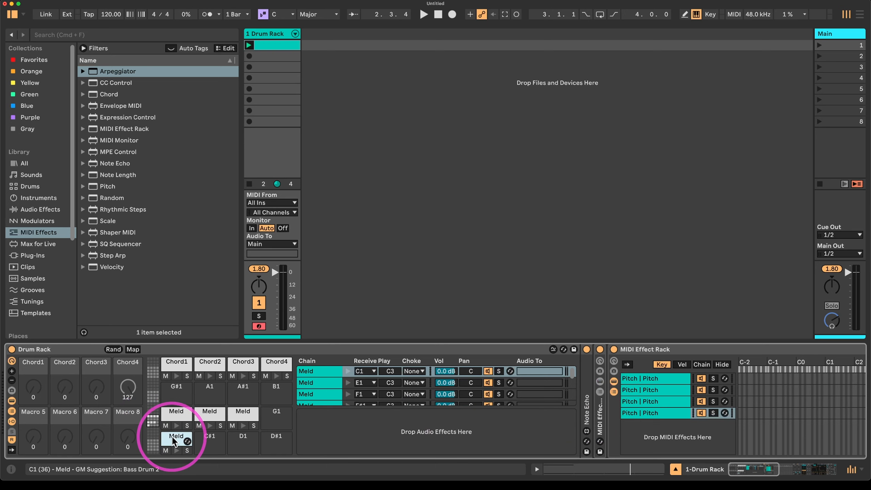
{"action": "double_click", "coordinate": [600, 417]}
{"action": "left_click", "coordinate": [586, 418]}
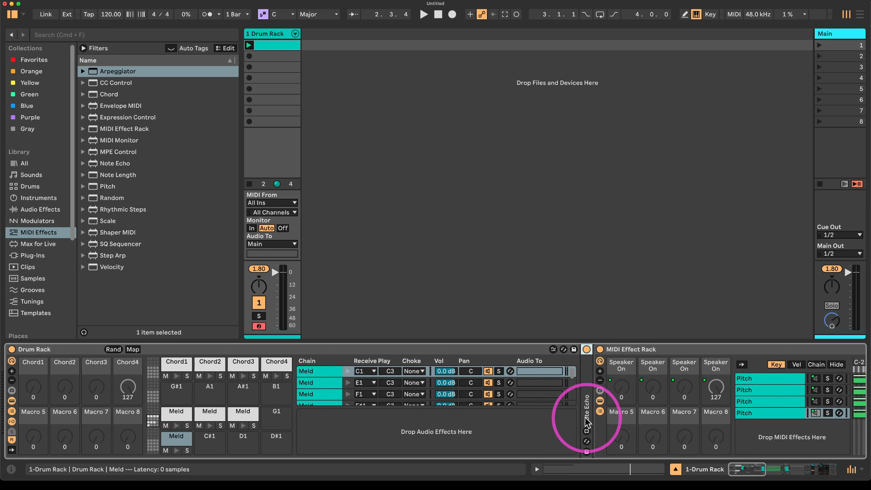
{"action": "scroll", "coordinate": [617, 361], "scroll_direction": "right", "scroll_amount": 10}
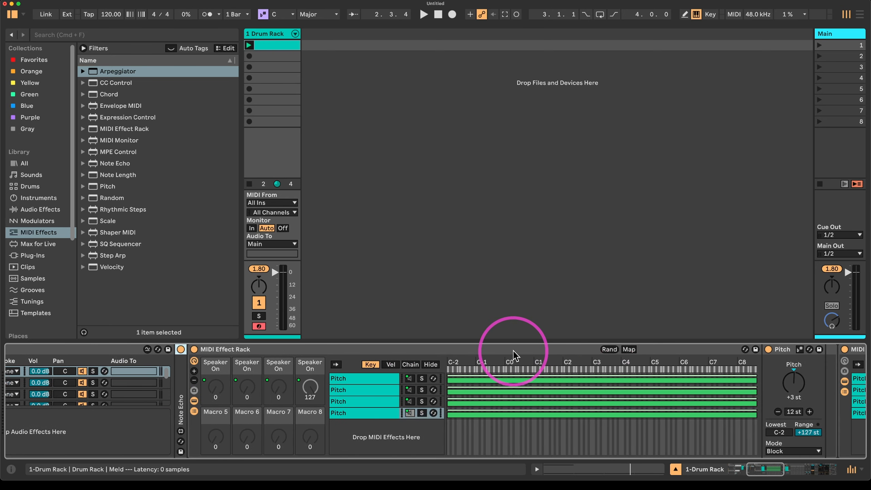
{"action": "left_click", "coordinate": [514, 355]}
{"action": "scroll", "coordinate": [673, 350], "scroll_direction": "right", "scroll_amount": 15}
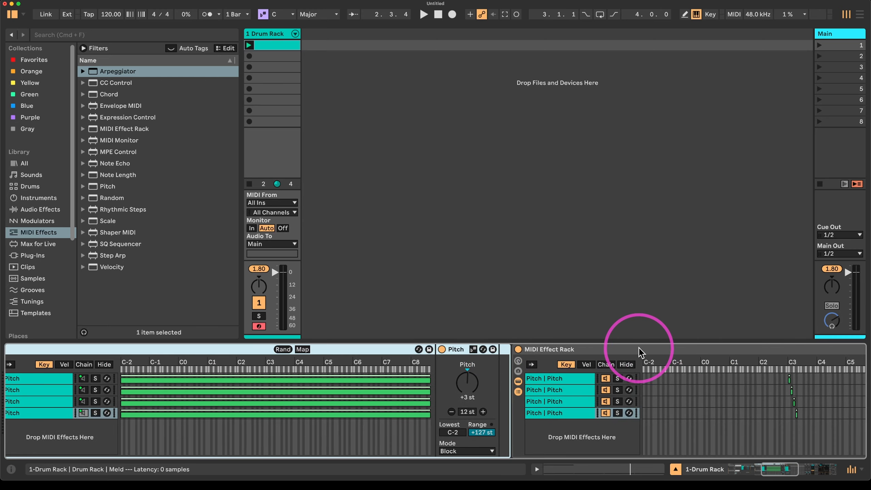
{"action": "scroll", "coordinate": [650, 352], "scroll_direction": "right", "scroll_amount": 20}
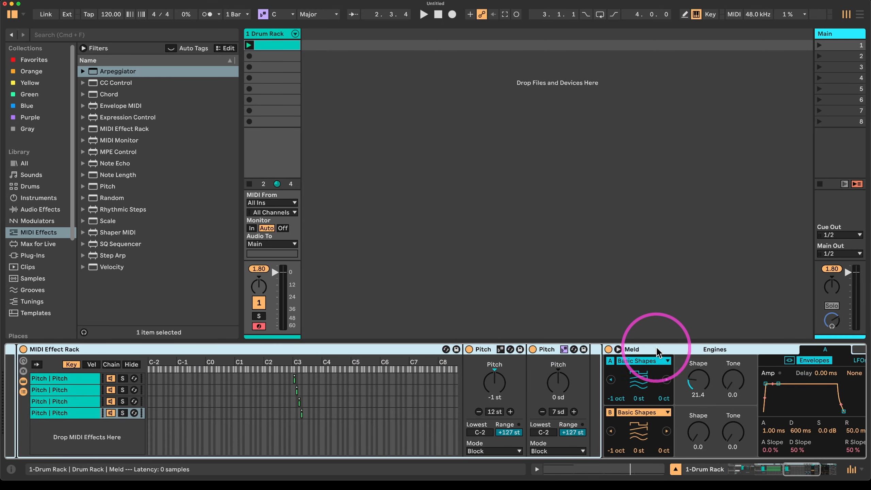
{"action": "scroll", "coordinate": [639, 353], "scroll_direction": "left", "scroll_amount": 20}
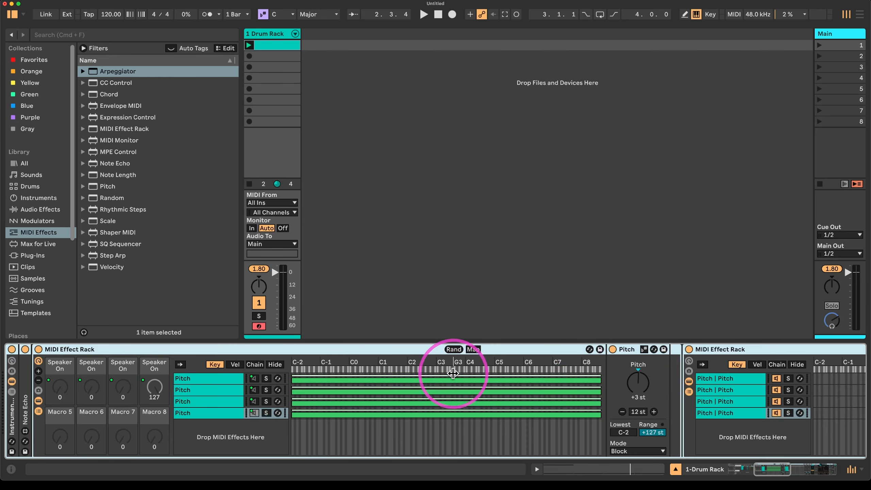
Show the chain list of the C1 pad's Instrument Rack and add DS Kick as a second chain.
{"action": "left_click", "coordinate": [356, 393]}
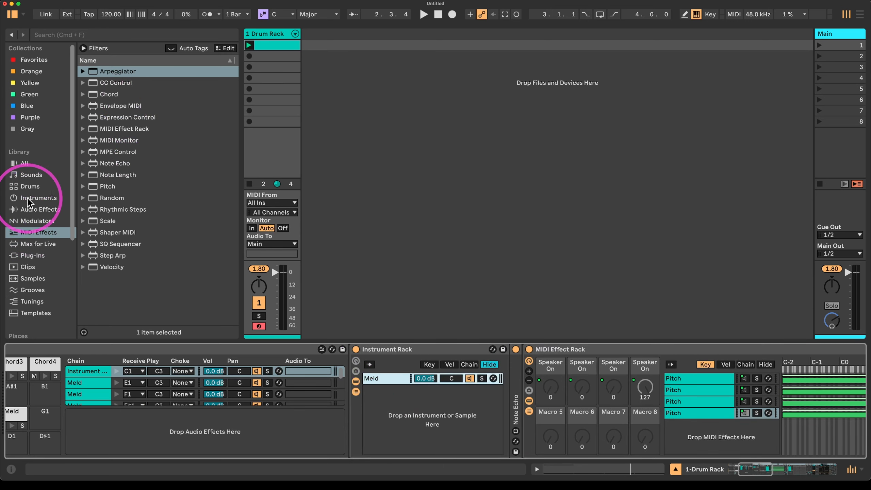
{"action": "left_click", "coordinate": [39, 197]}
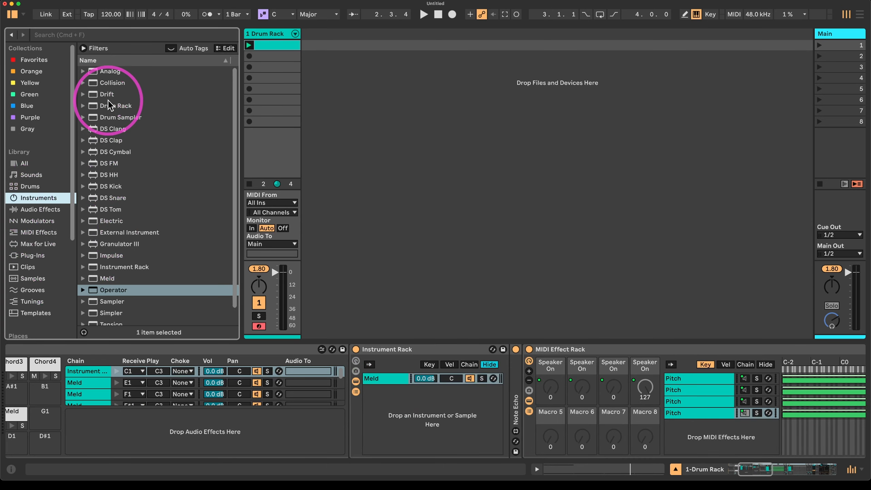
{"action": "left_click_drag", "start_coordinate": [101, 181], "coordinate": [472, 433]}
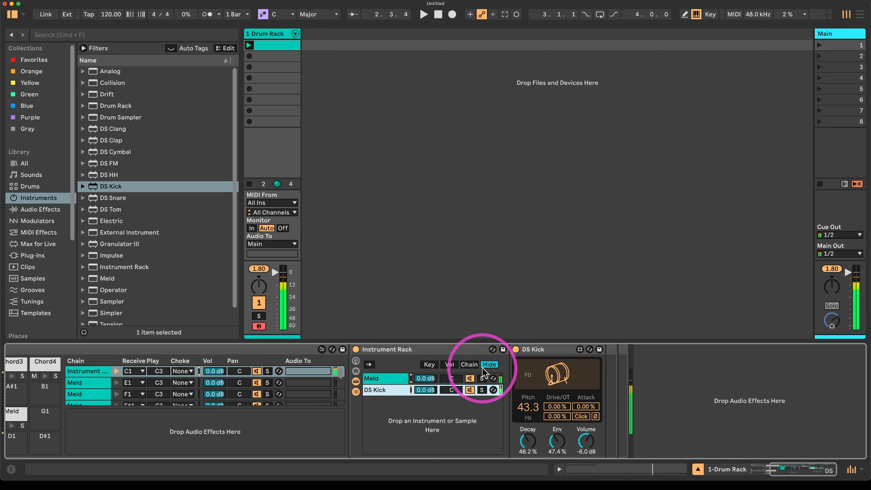
Select the Chord1 pad and open its Envelope Follower's parameter mapping list.
{"action": "scroll", "coordinate": [49, 438], "scroll_direction": "left", "scroll_amount": 3}
{"action": "scroll", "coordinate": [49, 439], "scroll_direction": "left", "scroll_amount": 3}
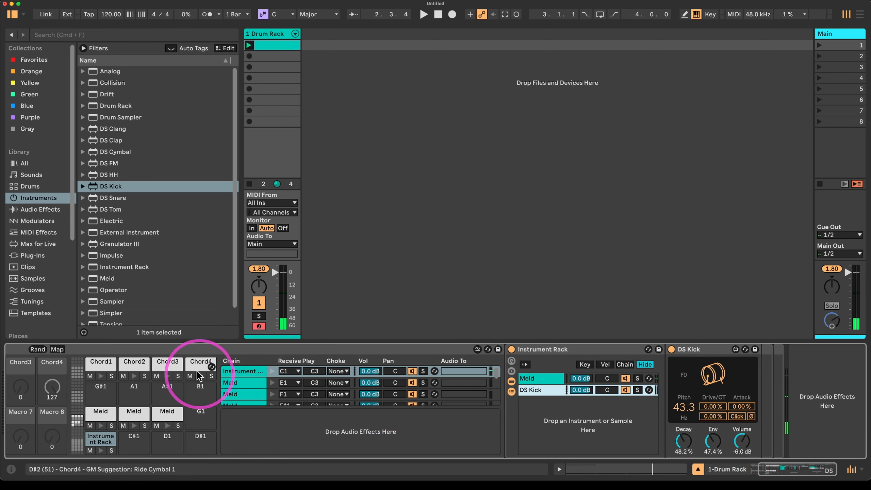
{"action": "left_click", "coordinate": [100, 367]}
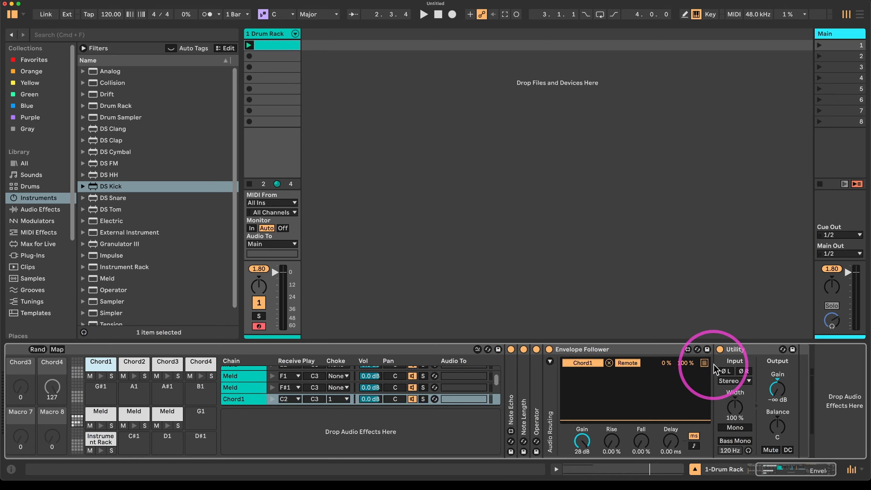
{"action": "left_click", "coordinate": [705, 363]}
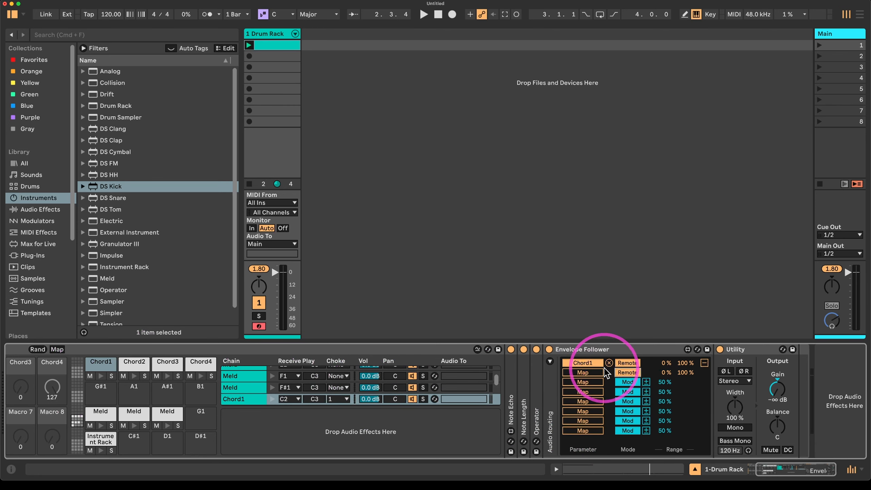
Examine the devices on the E1, Chord1, C1 and F1 pads and the empty G#1 pad.
{"action": "left_click", "coordinate": [97, 416]}
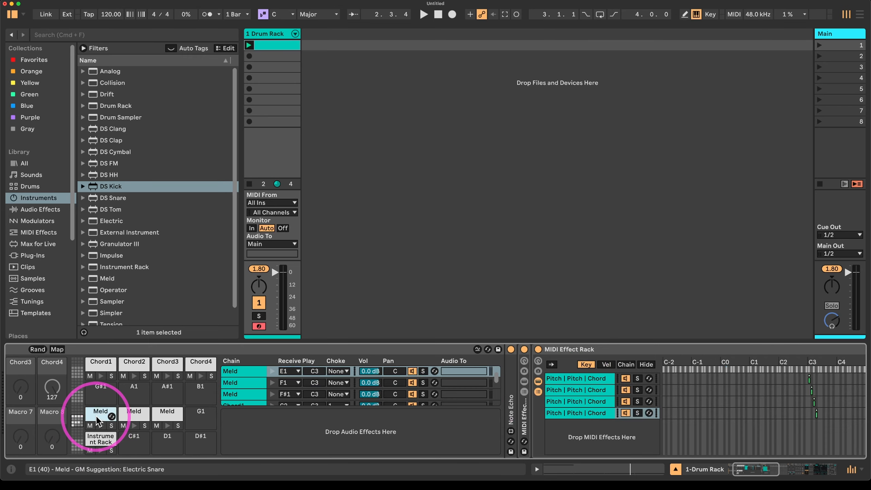
{"action": "scroll", "coordinate": [648, 440], "scroll_direction": "right", "scroll_amount": 7}
{"action": "scroll", "coordinate": [644, 440], "scroll_direction": "right", "scroll_amount": 15}
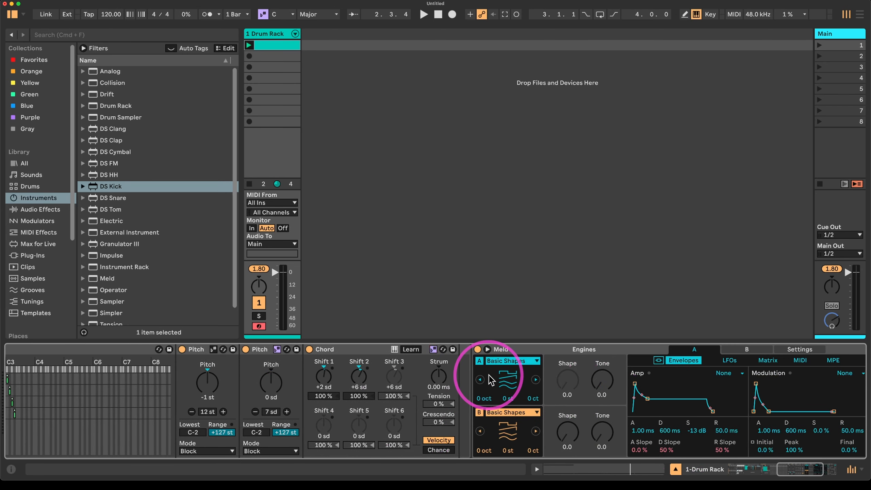
{"action": "scroll", "coordinate": [490, 386], "scroll_direction": "left", "scroll_amount": 20}
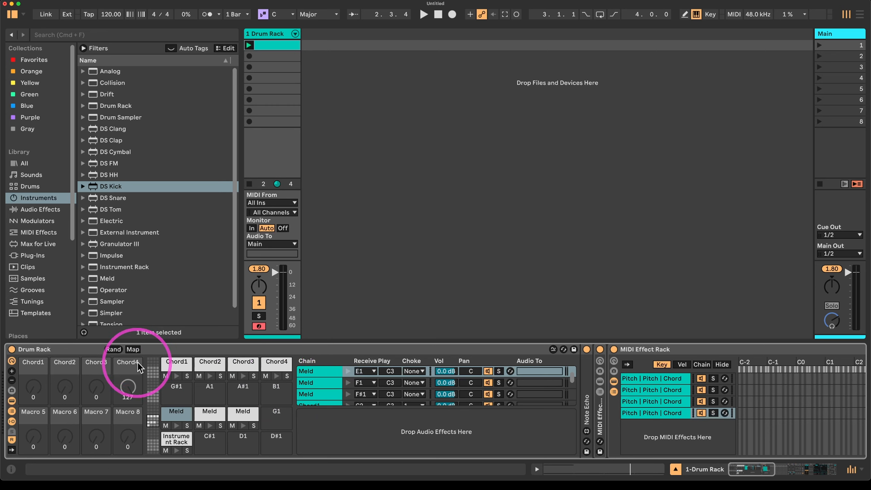
{"action": "left_click", "coordinate": [170, 362]}
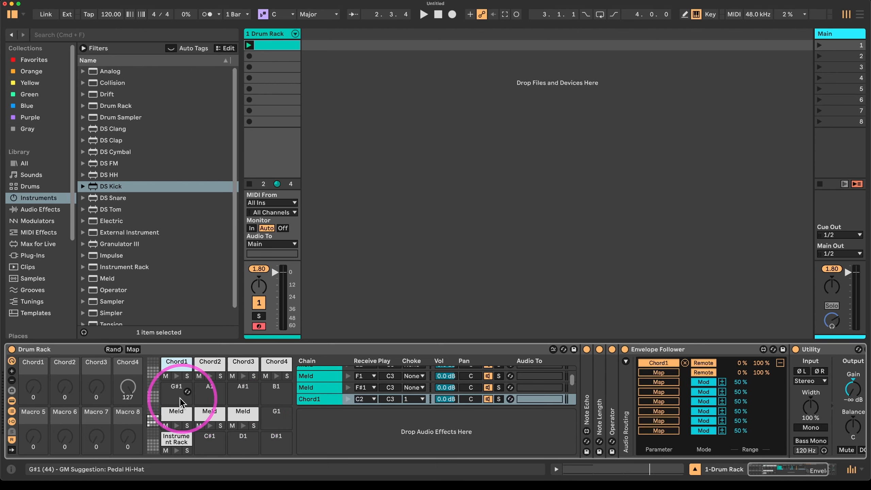
{"action": "left_click", "coordinate": [170, 395]}
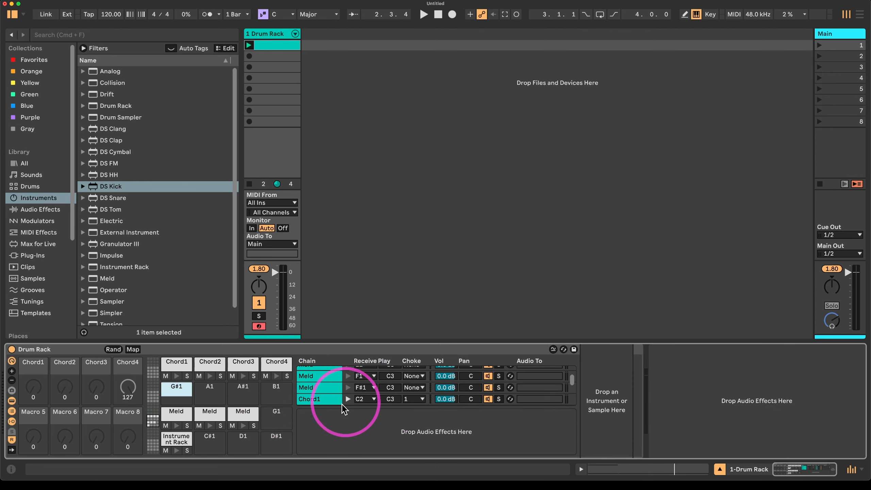
{"action": "left_click", "coordinate": [169, 411]}
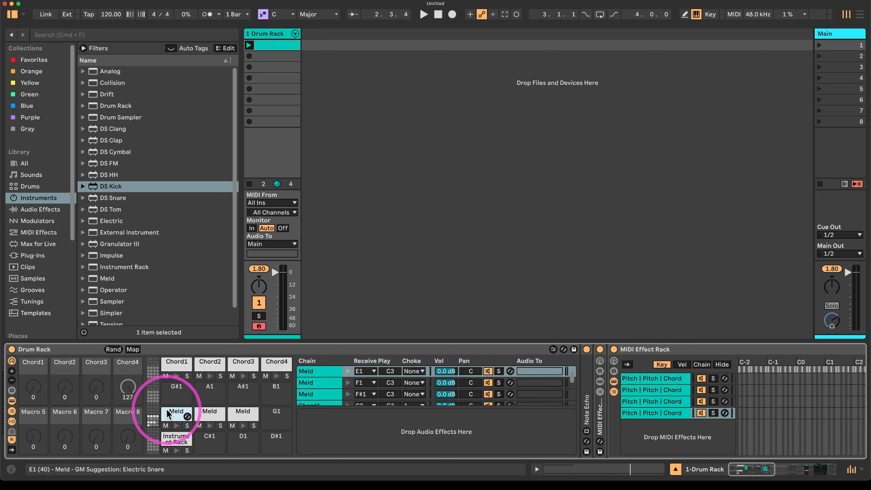
{"action": "left_click", "coordinate": [176, 441]}
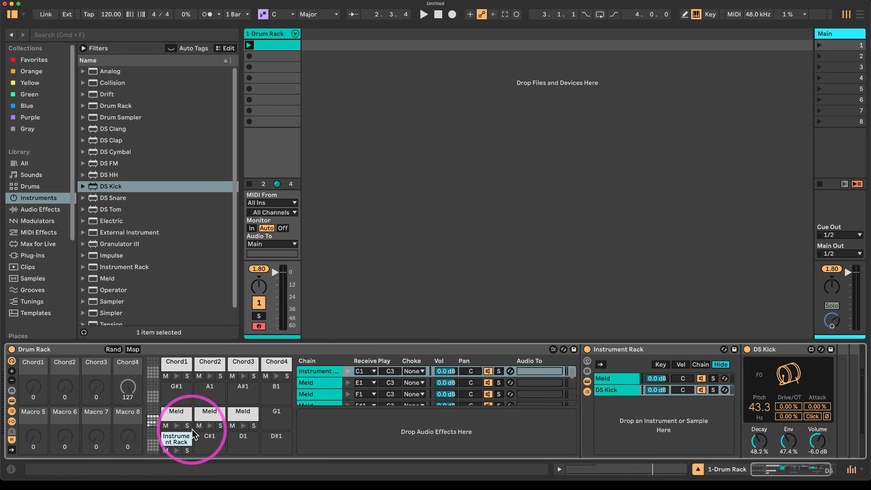
{"action": "left_click", "coordinate": [210, 414]}
Set the Shape of engine A in the F#1 pad's Meld to 1.6.
{"action": "left_click", "coordinate": [247, 413]}
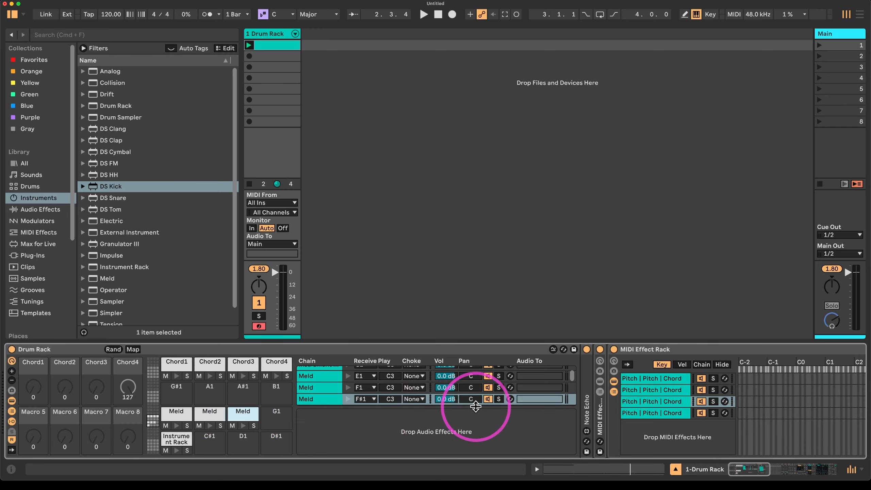
{"action": "scroll", "coordinate": [476, 409], "scroll_direction": "right", "scroll_amount": 15}
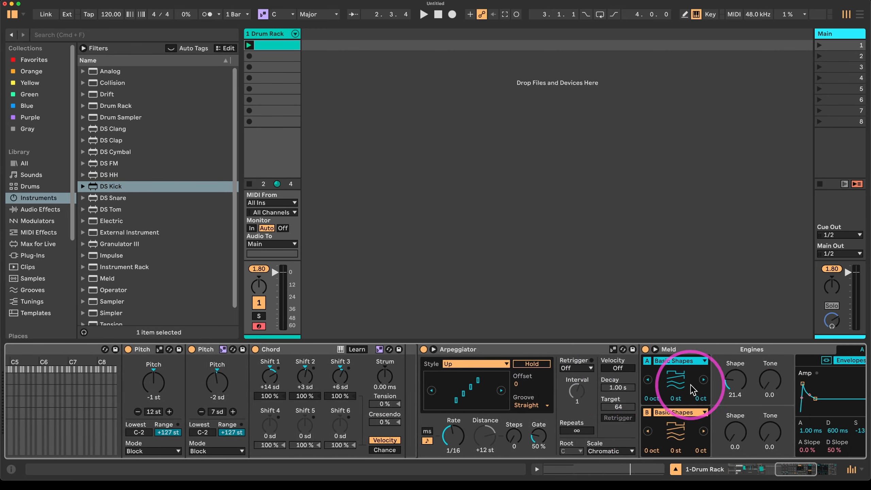
{"action": "scroll", "coordinate": [656, 391], "scroll_direction": "right", "scroll_amount": 5}
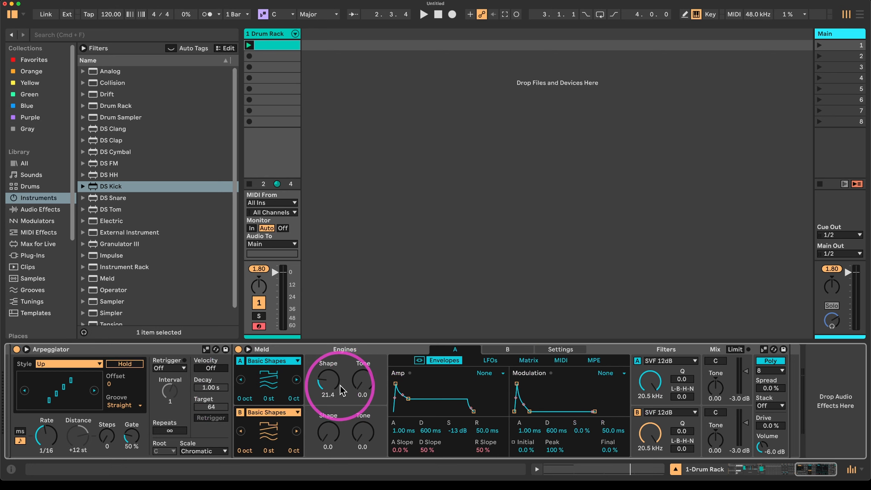
{"action": "scroll", "coordinate": [275, 385], "scroll_direction": "left", "scroll_amount": 3}
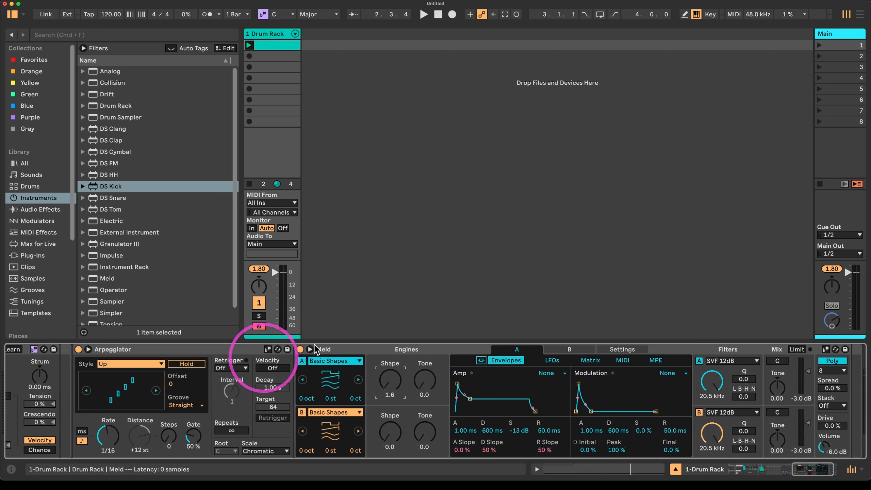
Review the F#1 pad's Arpeggiator, Chord and Pitch devices, and compare the Envelope Followers on the Chord2 and Chord3 pads.
{"action": "scroll", "coordinate": [240, 395], "scroll_direction": "left", "scroll_amount": 10}
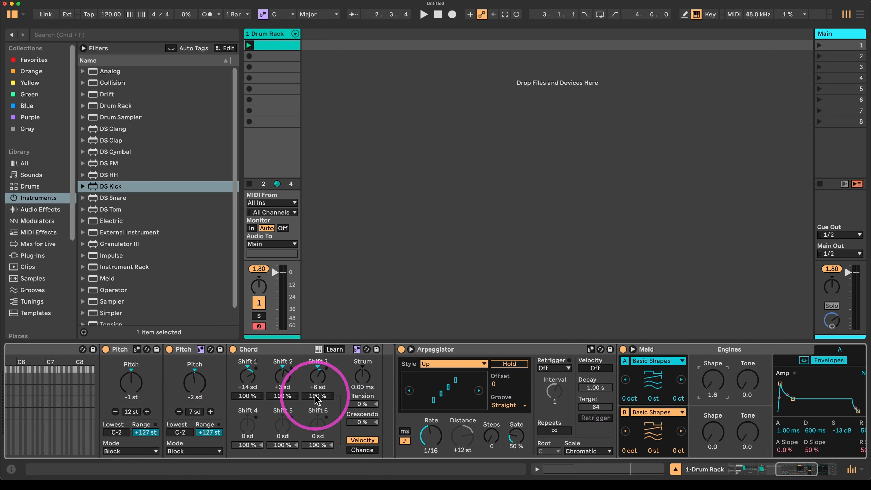
{"action": "scroll", "coordinate": [290, 379], "scroll_direction": "left", "scroll_amount": 6}
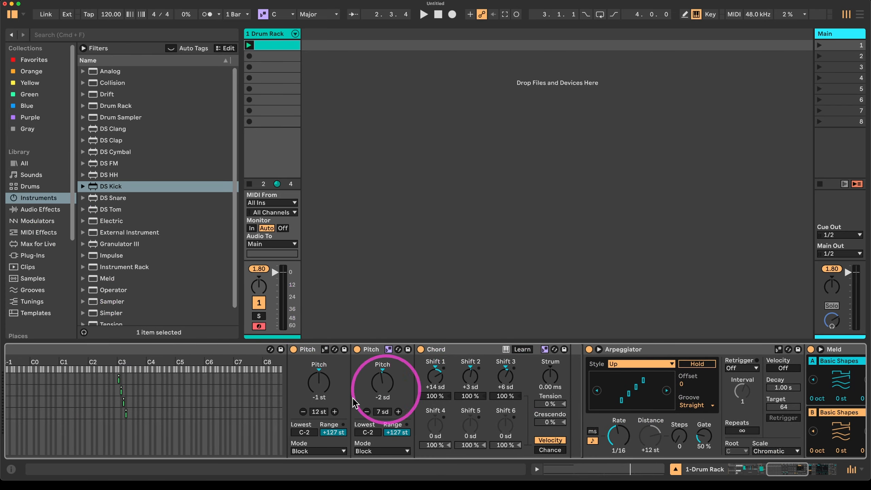
{"action": "scroll", "coordinate": [274, 398], "scroll_direction": "left", "scroll_amount": 15}
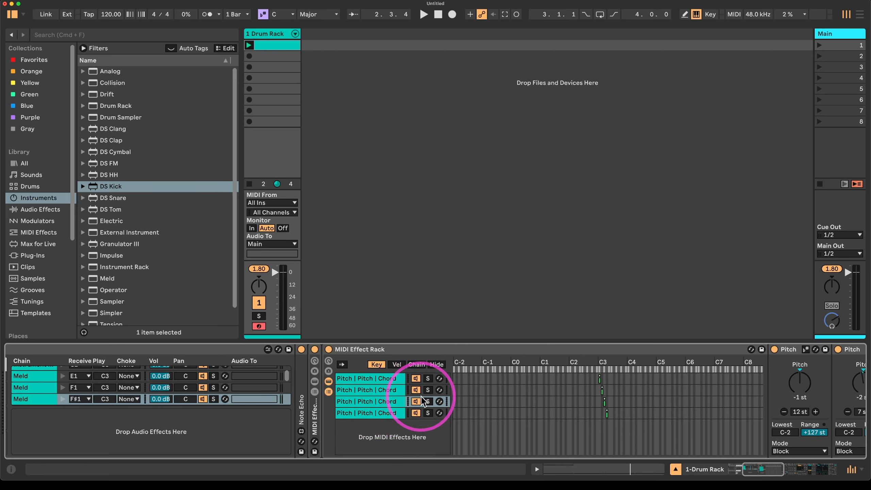
{"action": "scroll", "coordinate": [426, 402], "scroll_direction": "left", "scroll_amount": 10}
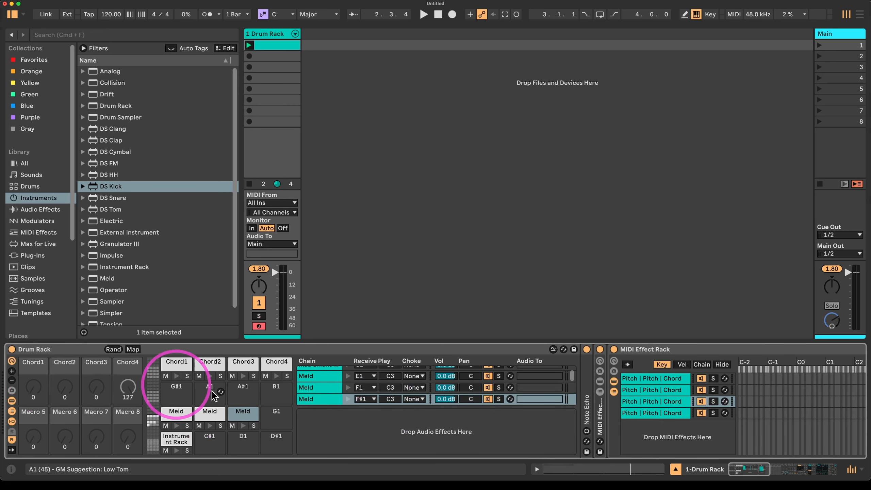
{"action": "left_click", "coordinate": [220, 363]}
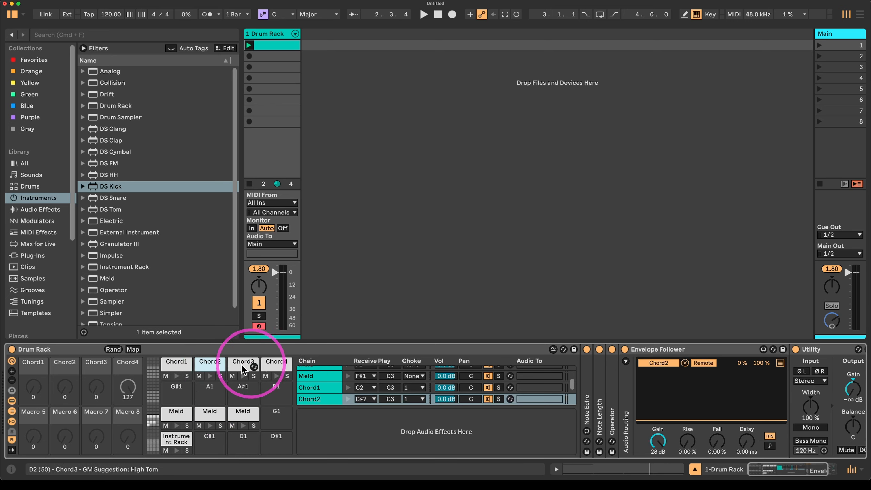
{"action": "left_click", "coordinate": [241, 366]}
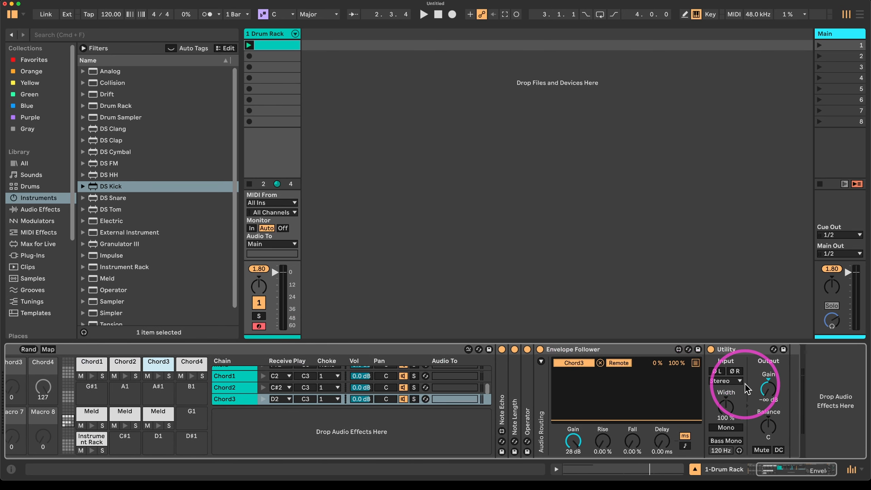
{"action": "left_click", "coordinate": [91, 361]}
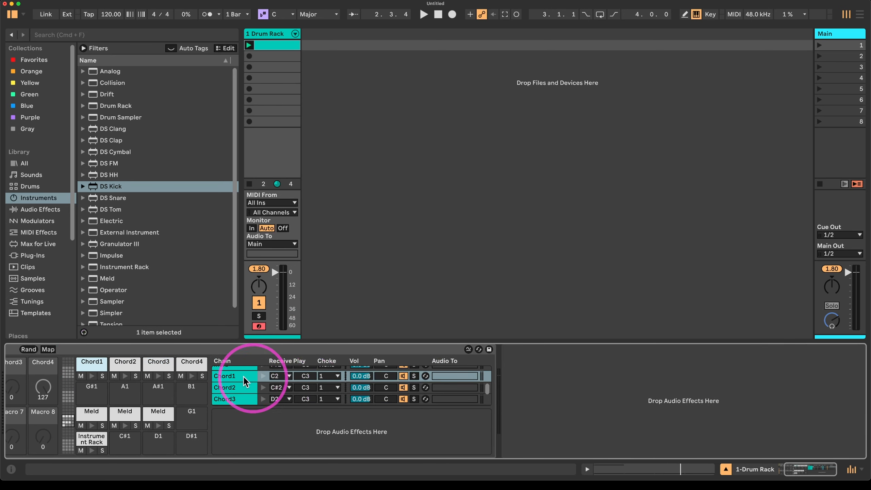
Open the E1 pad's Meld chain and unfold its first MIDI Effect Rack, which holds the four Pitch chains.
{"action": "scroll", "coordinate": [233, 379], "scroll_direction": "up", "scroll_amount": 3}
{"action": "left_click", "coordinate": [230, 373]}
{"action": "left_click", "coordinate": [231, 381]}
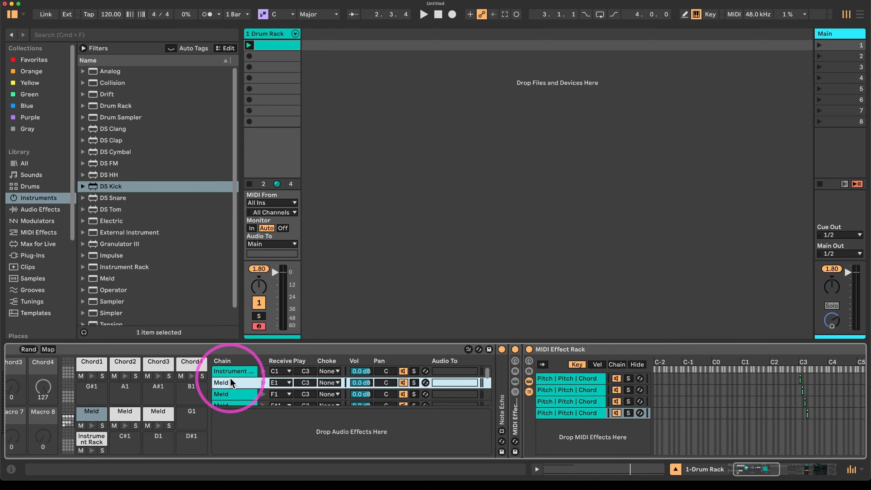
{"action": "double_click", "coordinate": [230, 381]}
{"action": "scroll", "coordinate": [583, 375], "scroll_direction": "right", "scroll_amount": 6}
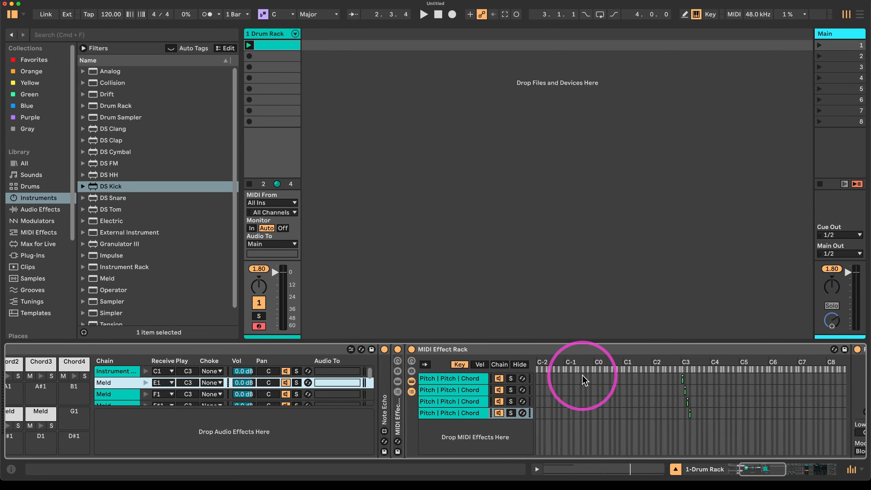
{"action": "scroll", "coordinate": [583, 376], "scroll_direction": "right", "scroll_amount": 6}
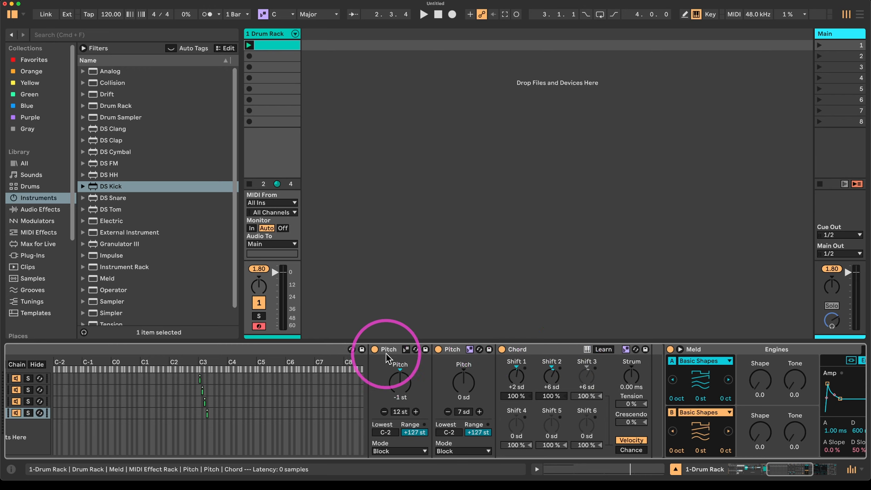
{"action": "scroll", "coordinate": [404, 380], "scroll_direction": "left", "scroll_amount": 8}
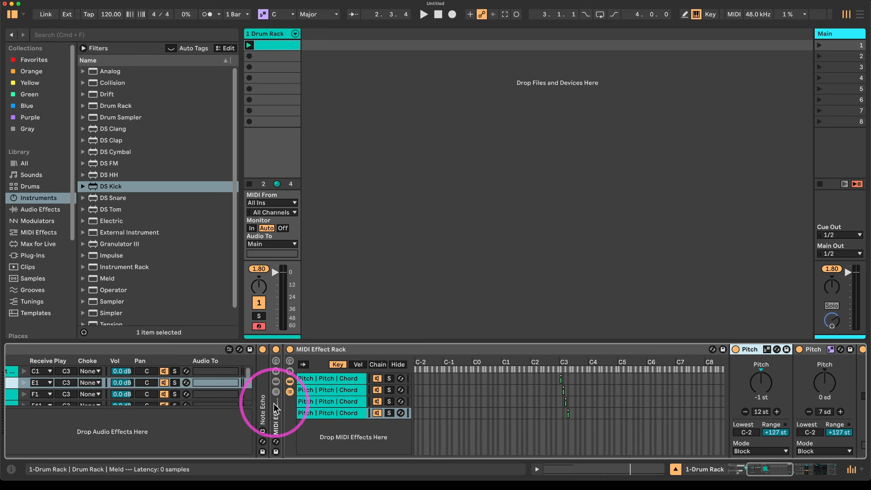
{"action": "scroll", "coordinate": [723, 384], "scroll_direction": "right", "scroll_amount": 8}
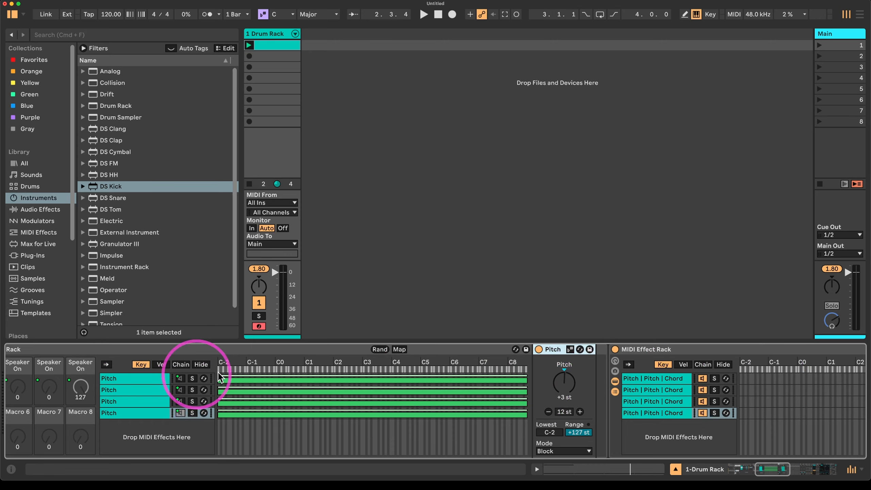
Examine the scale-aware Pitch and Chord devices in the E1 pad's second MIDI Effect Rack.
{"action": "scroll", "coordinate": [487, 381], "scroll_direction": "right", "scroll_amount": 10}
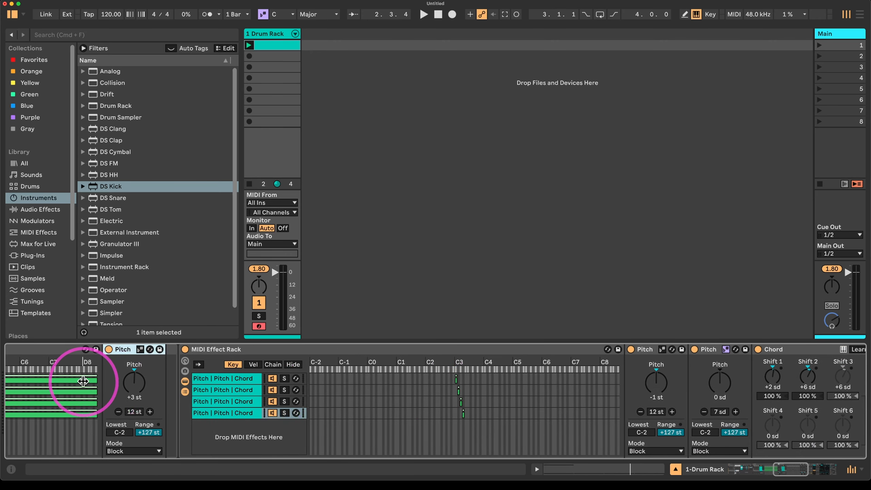
{"action": "scroll", "coordinate": [500, 387], "scroll_direction": "right", "scroll_amount": 8}
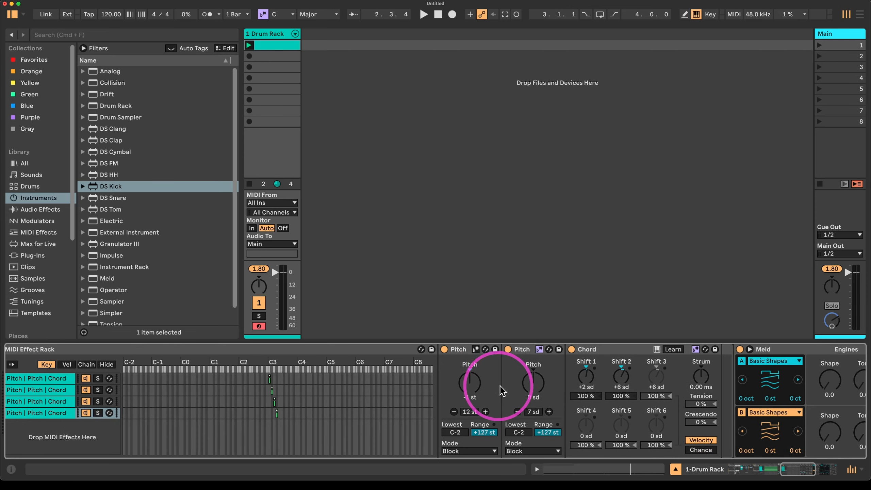
{"action": "left_click", "coordinate": [530, 351]}
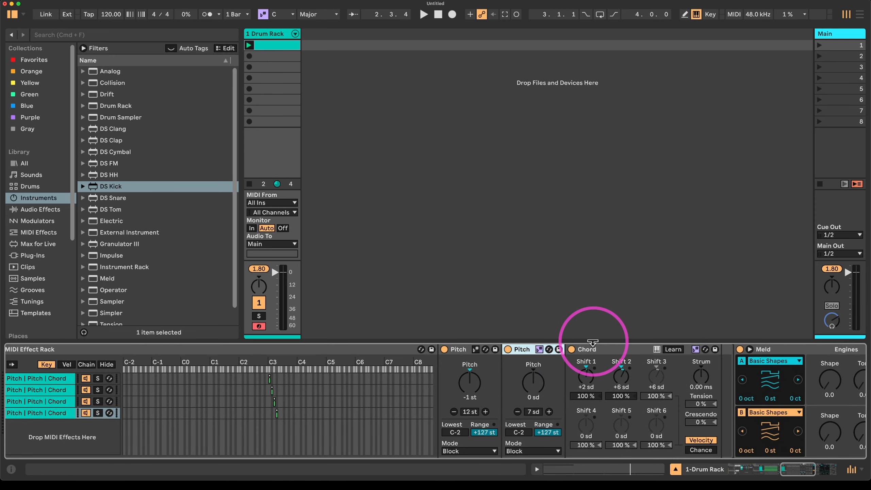
{"action": "left_click", "coordinate": [600, 356]}
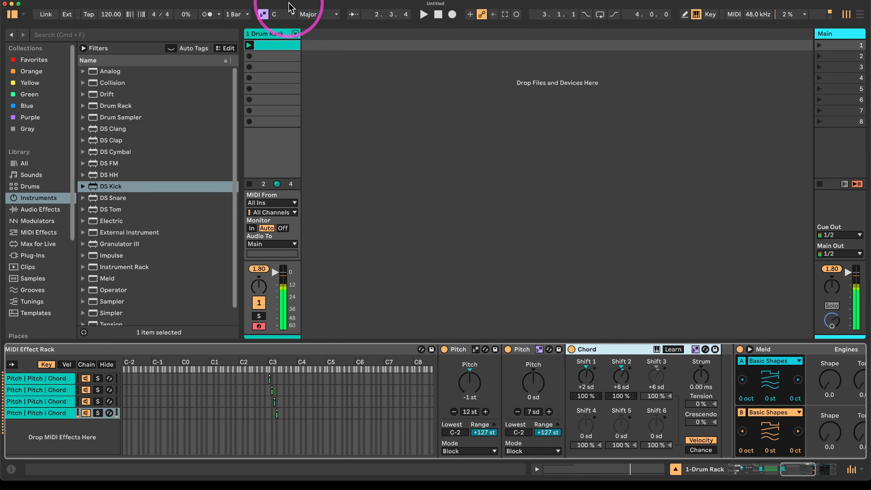
Set the Live Set's global scale to G Minor.
{"action": "left_click", "coordinate": [309, 14]}
{"action": "left_click", "coordinate": [323, 36]}
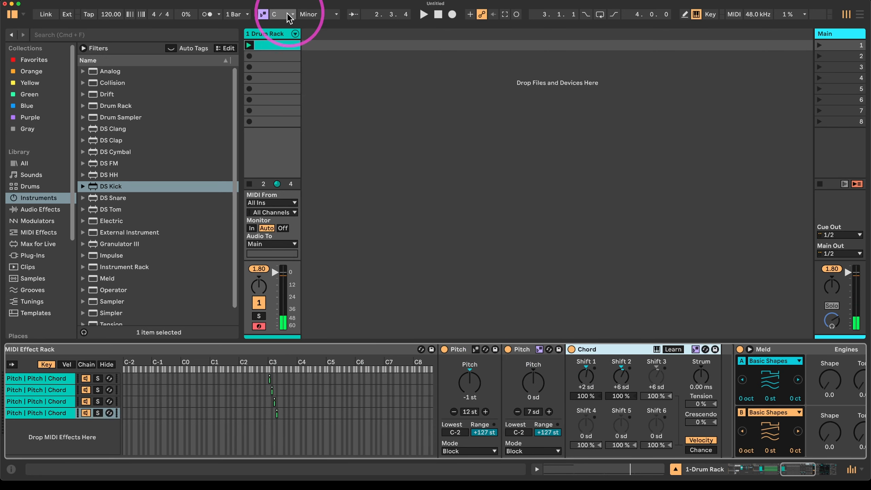
{"action": "left_click", "coordinate": [282, 14]}
{"action": "left_click", "coordinate": [279, 97]}
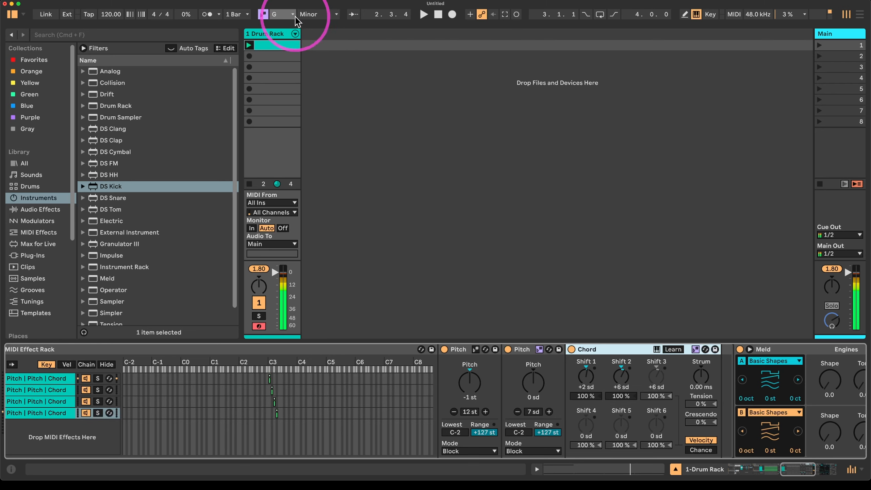
Set the Live Set's global scale to E Mixolydian.
{"action": "left_click", "coordinate": [282, 14]}
{"action": "left_click", "coordinate": [286, 67]}
{"action": "left_click", "coordinate": [316, 14]}
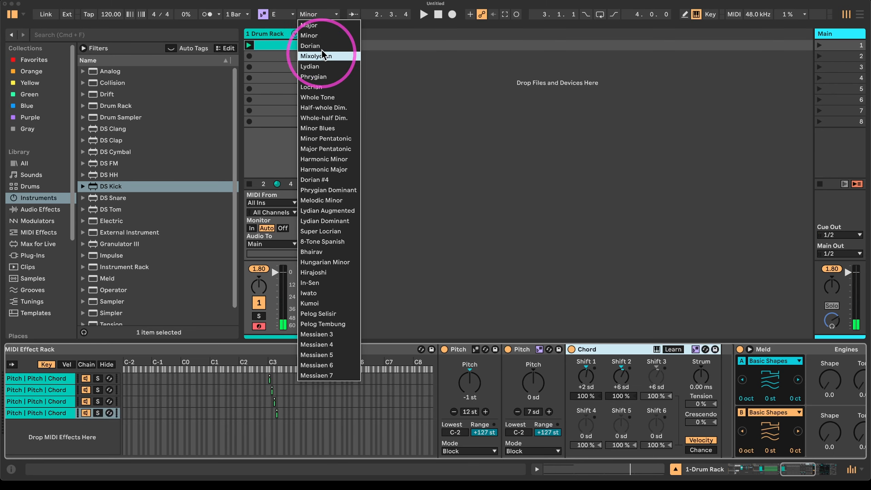
{"action": "left_click", "coordinate": [323, 55]}
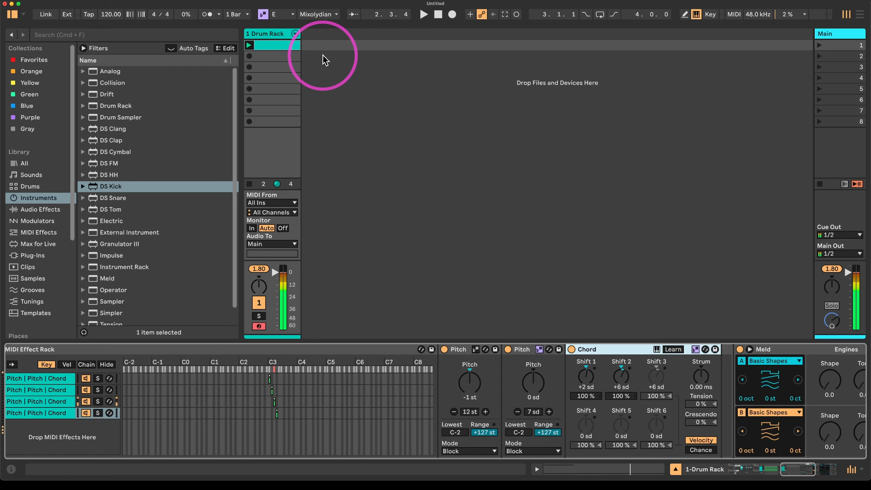
{"action": "scroll", "coordinate": [329, 430], "scroll_direction": "left", "scroll_amount": 15}
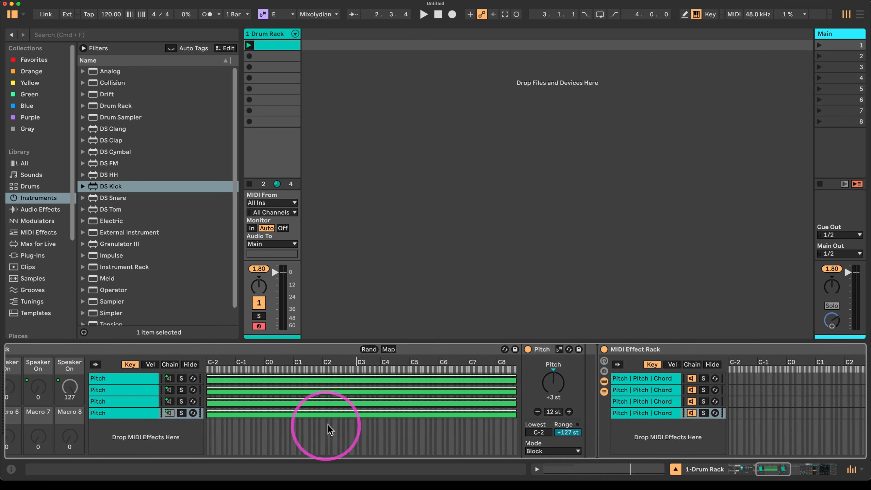